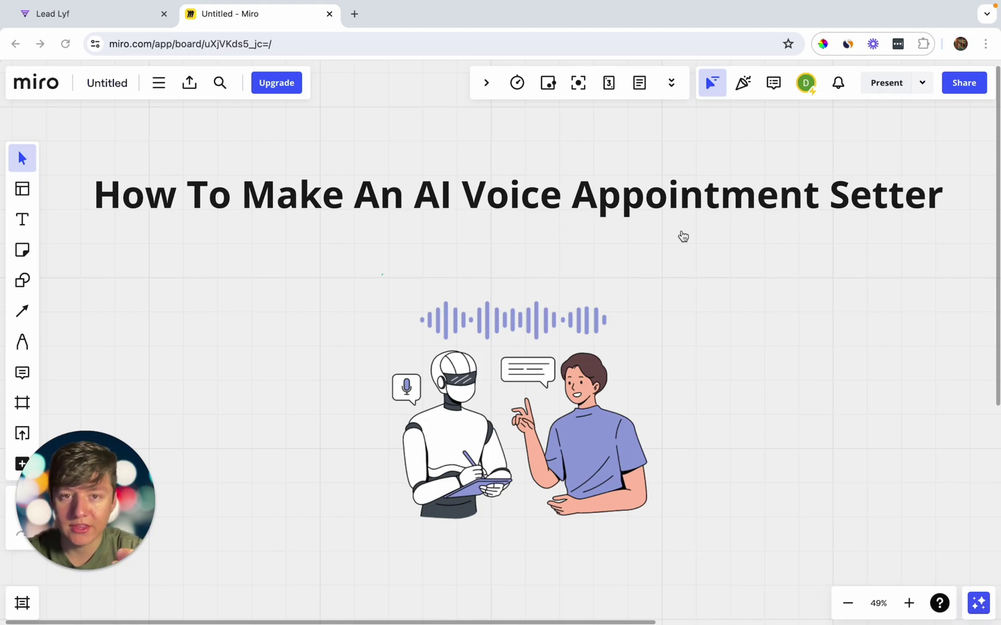
Pan across the Miro lead flow diagram, from the form opt-in box to Appointment Booked.
scroll(683, 236, "down", 10)
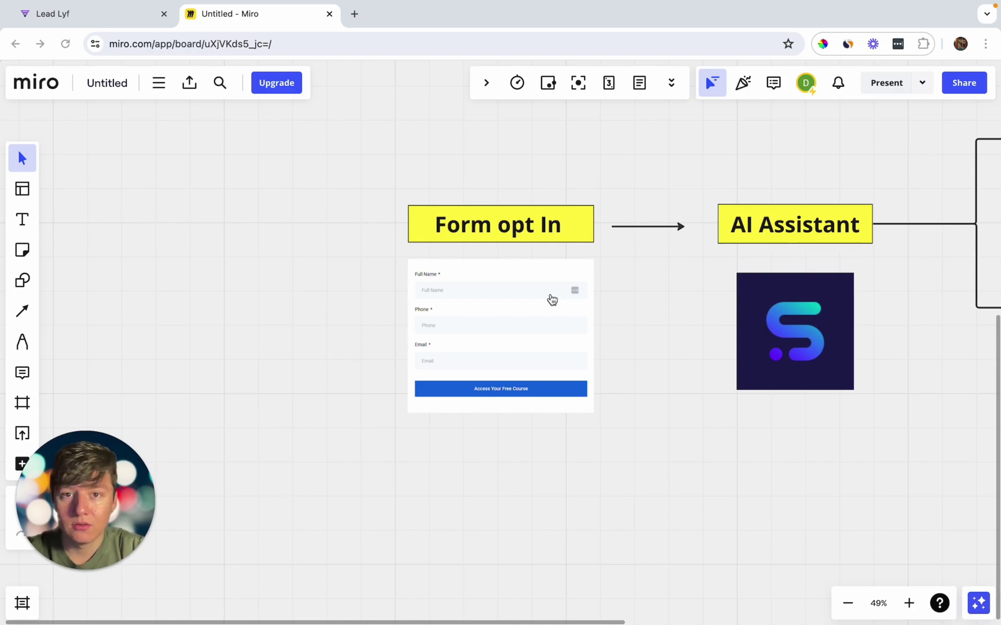
scroll(552, 299, "right", 5)
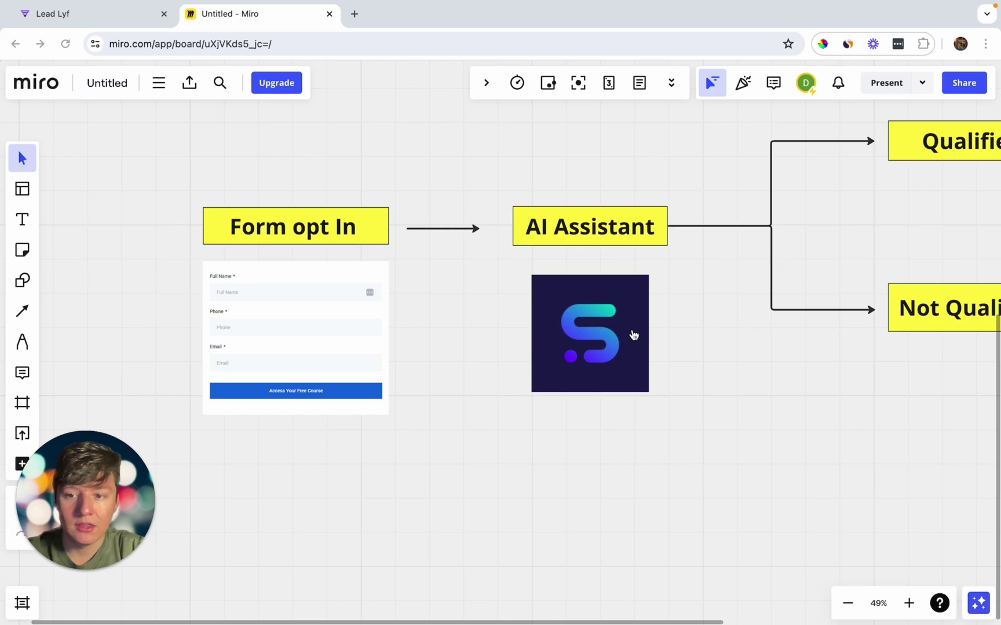
scroll(626, 306, "right", 1)
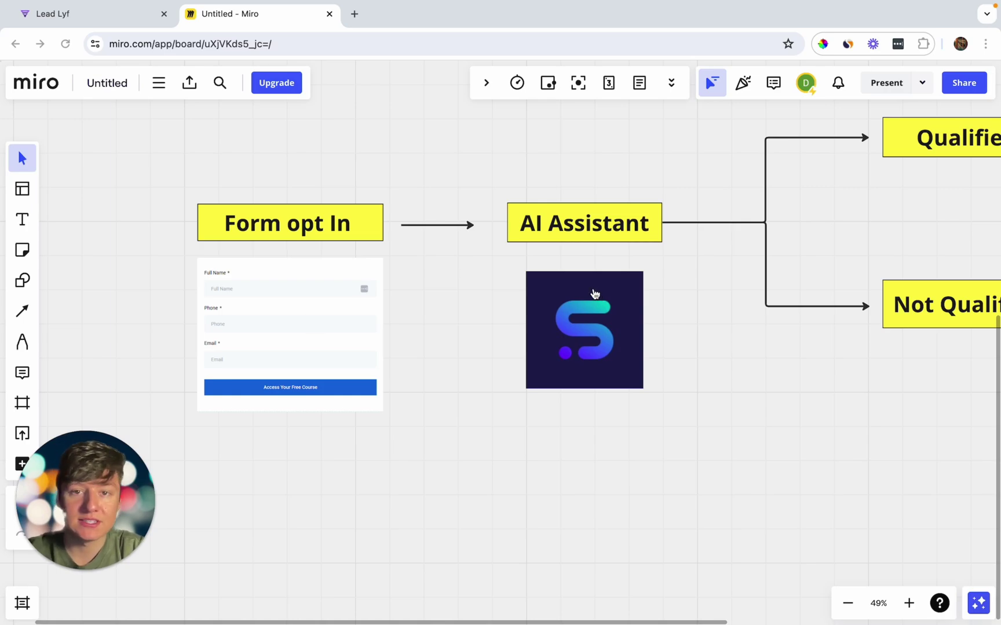
scroll(337, 312, "right", 10)
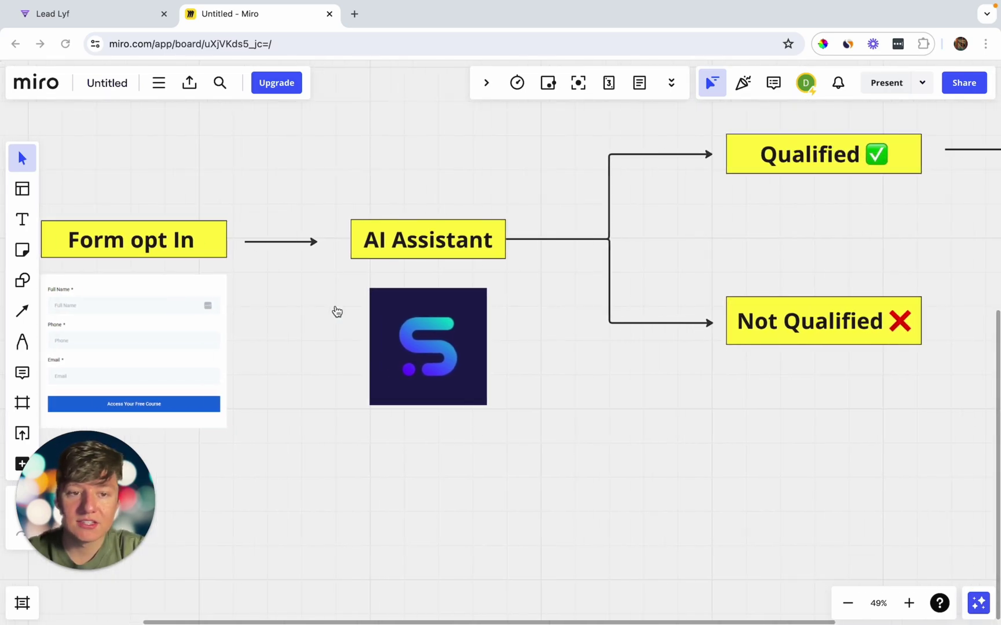
scroll(486, 289, "right", 5)
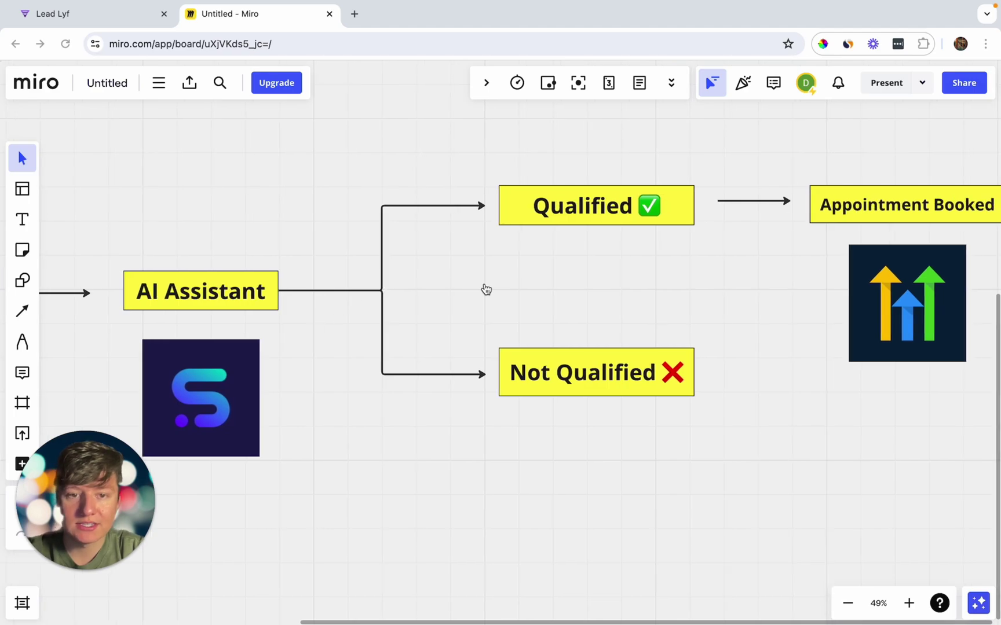
scroll(486, 290, "right", 1)
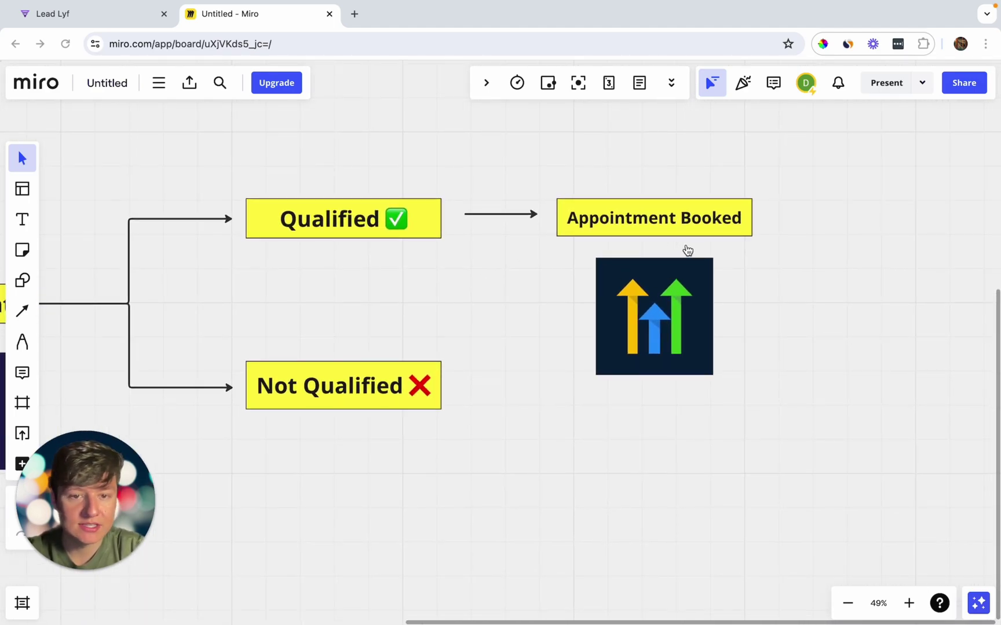
scroll(696, 285, "down", 1)
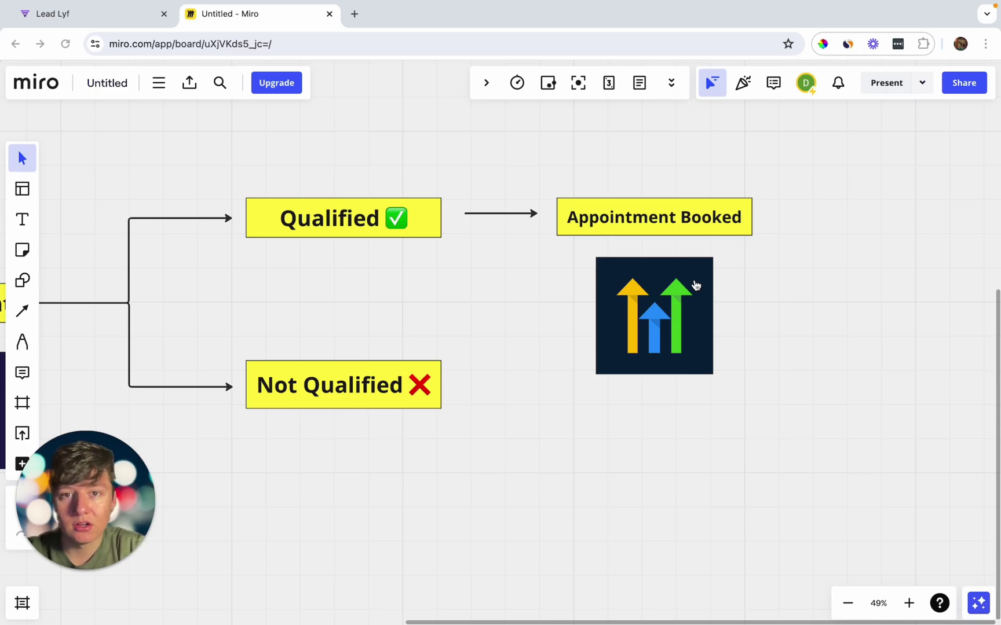
scroll(695, 285, "left", 10)
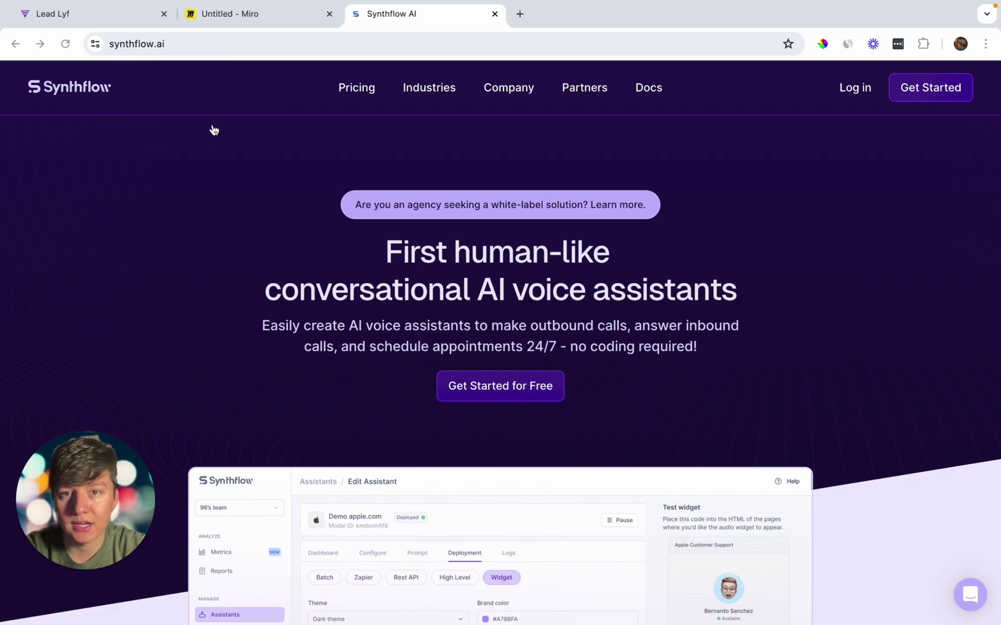
Browse the Synthflow homepage, then enter the app via Get Started.
scroll(276, 277, "down", 3)
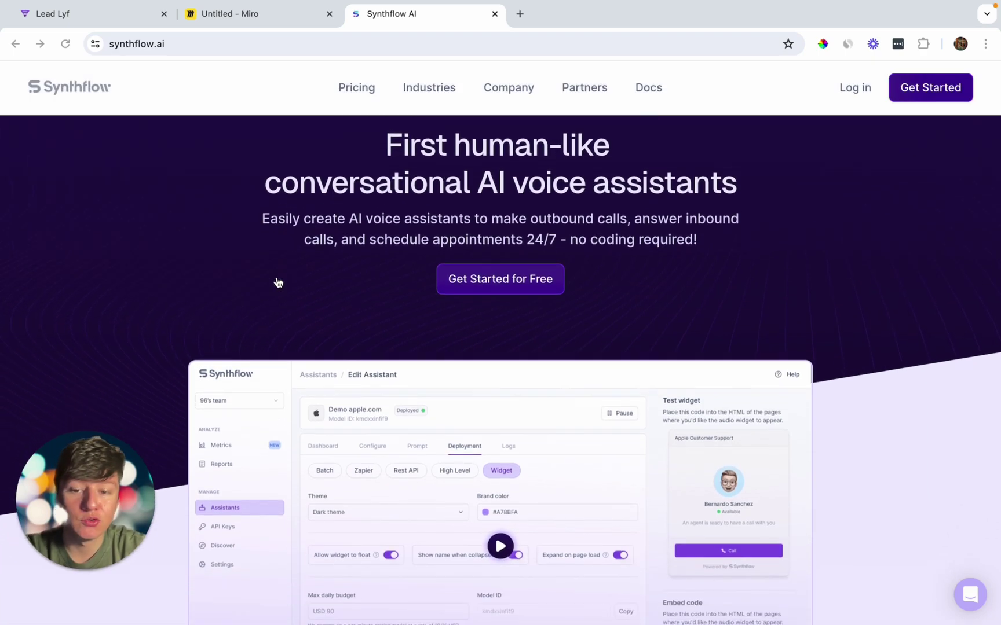
scroll(278, 282, "down", 1)
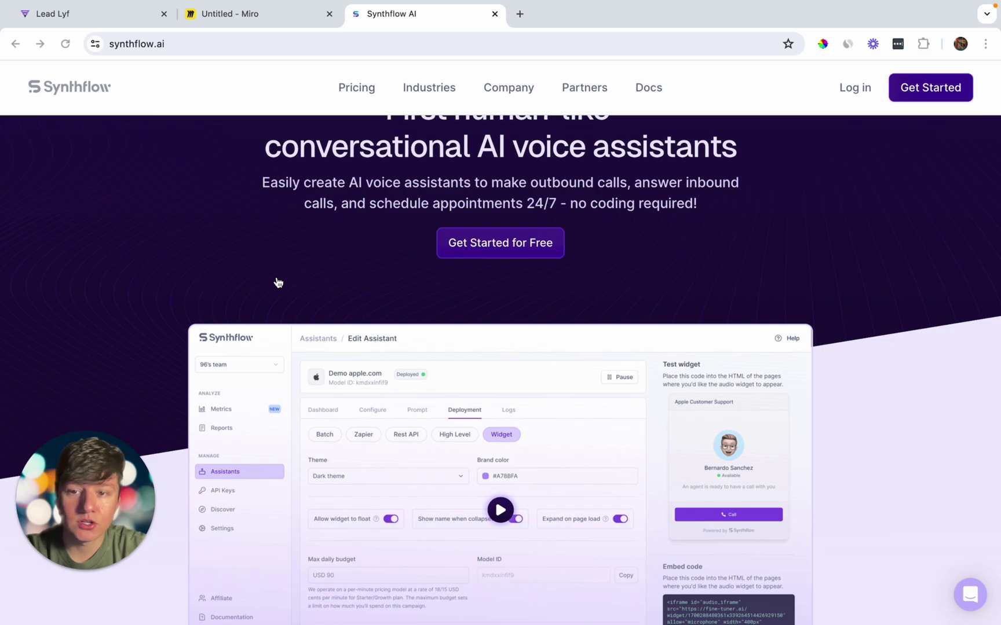
scroll(278, 282, "up", 4)
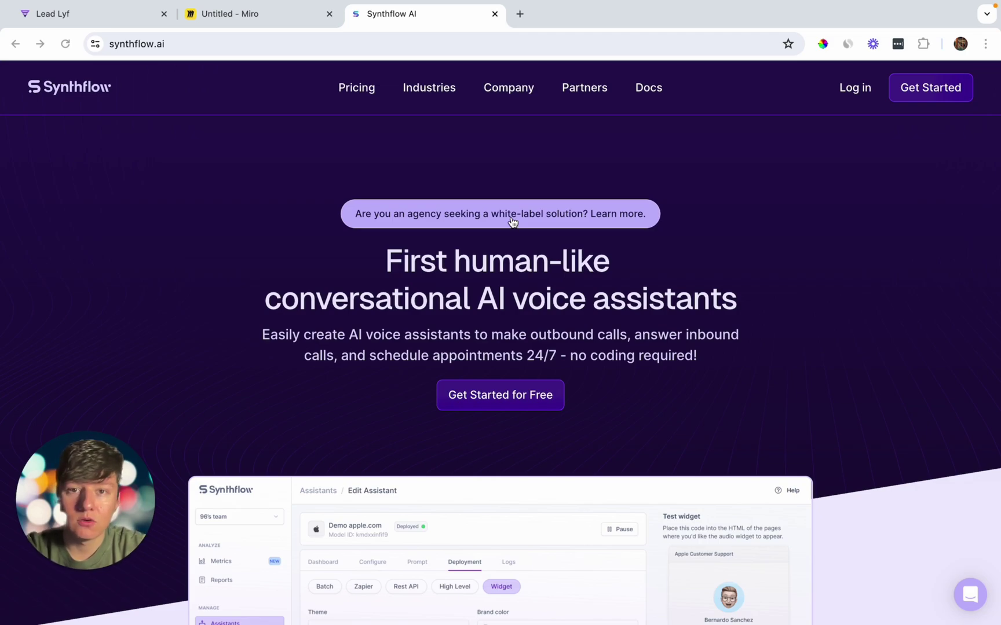
left_click(913, 95)
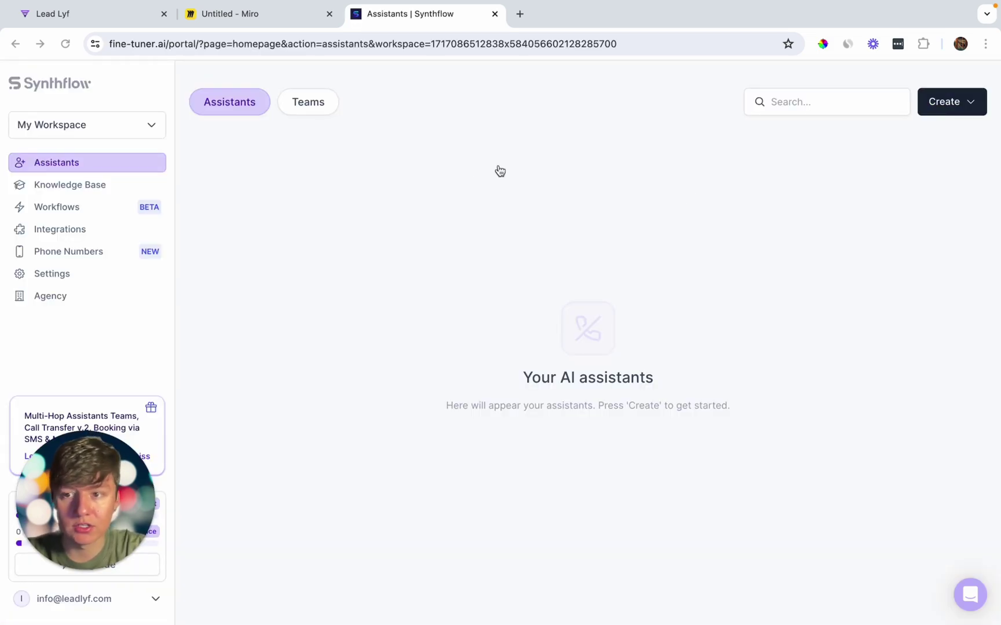
Link the GoHighLevel integration to a chosen sub-account, then return to the Assistants list.
left_click(61, 234)
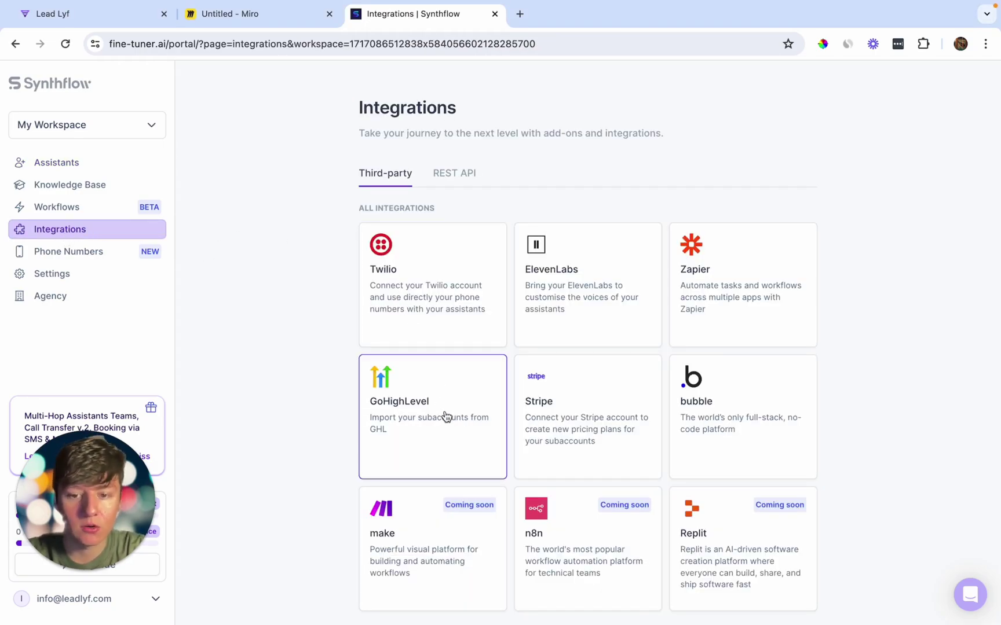
left_click(452, 390)
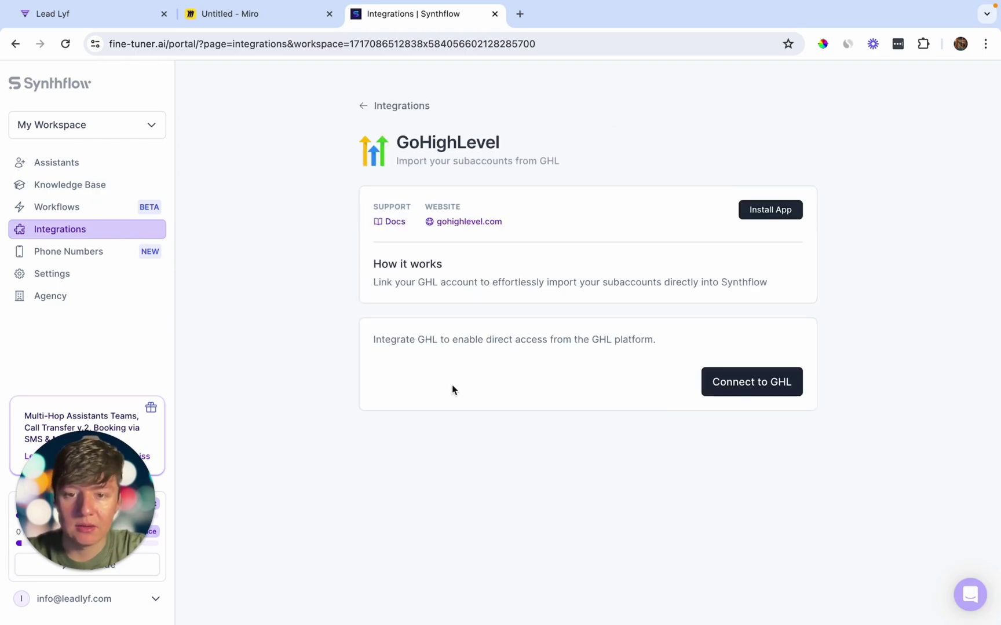
left_click(747, 384)
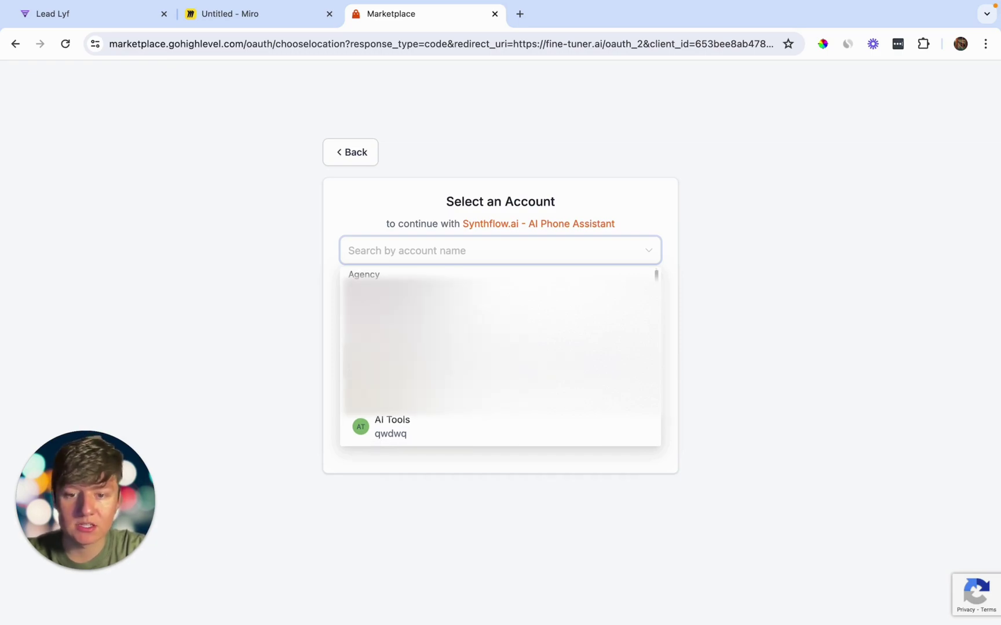
left_click(456, 435)
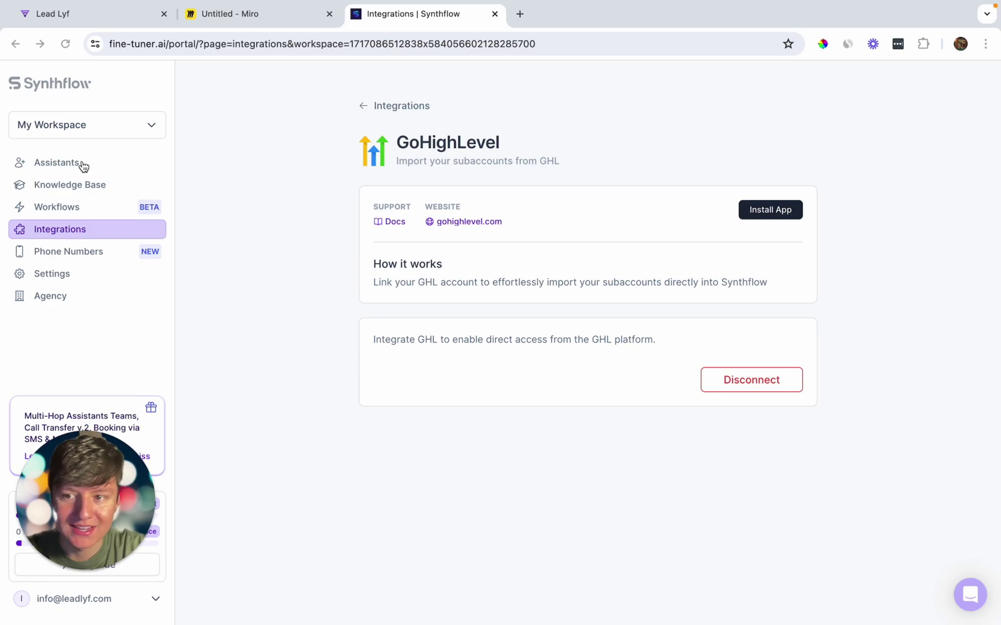
left_click(61, 162)
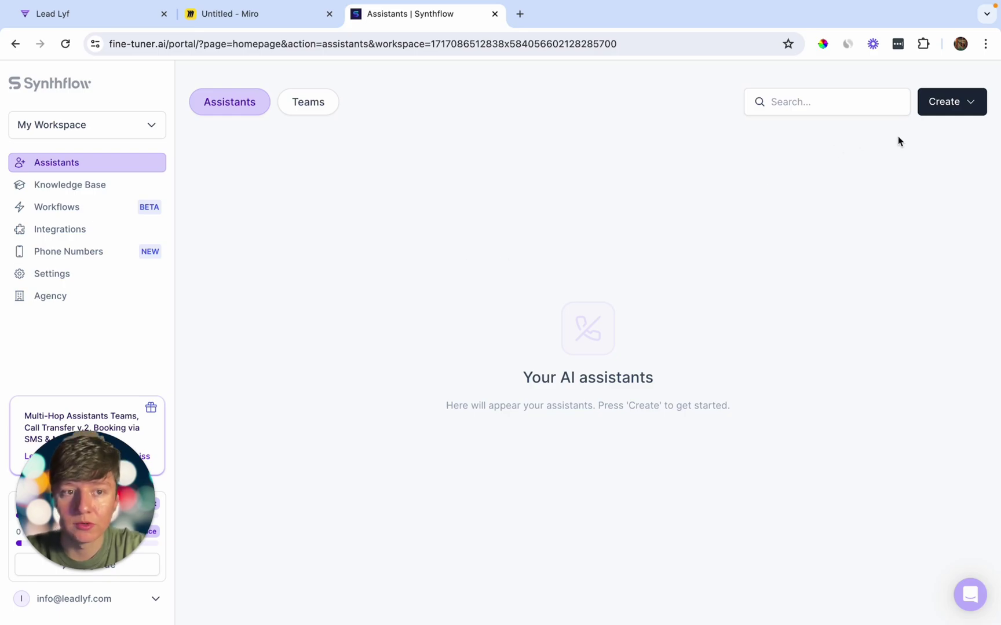
Create a new single assistant of the Outbound type.
left_click(938, 103)
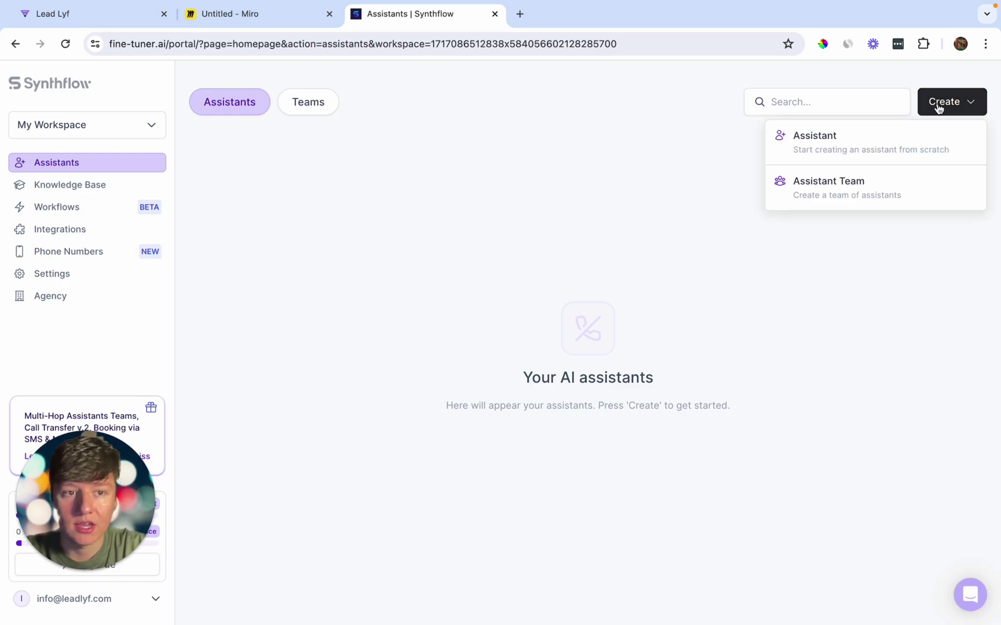
left_click(918, 143)
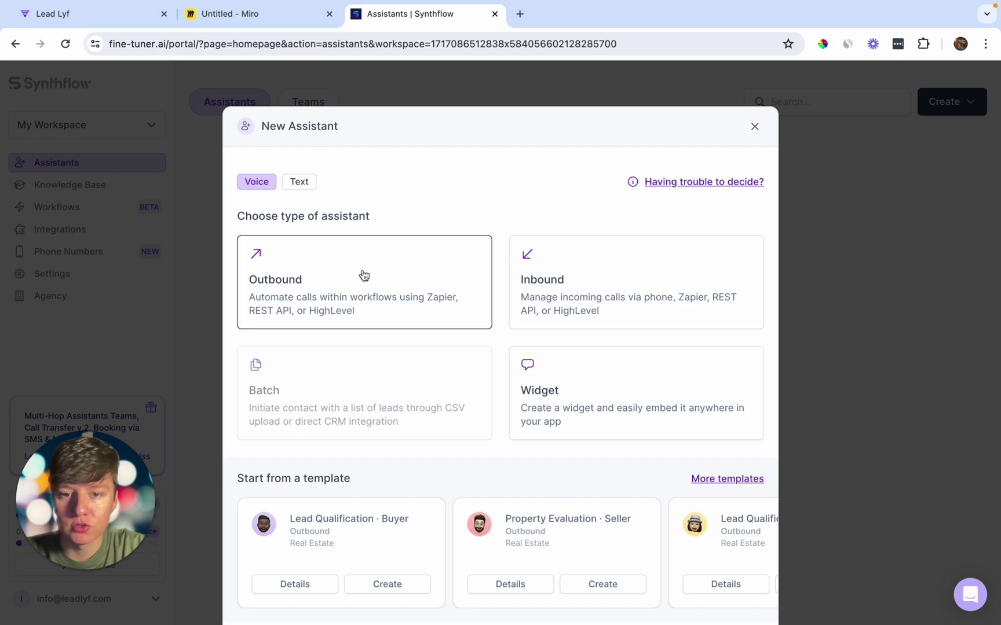
left_click(447, 286)
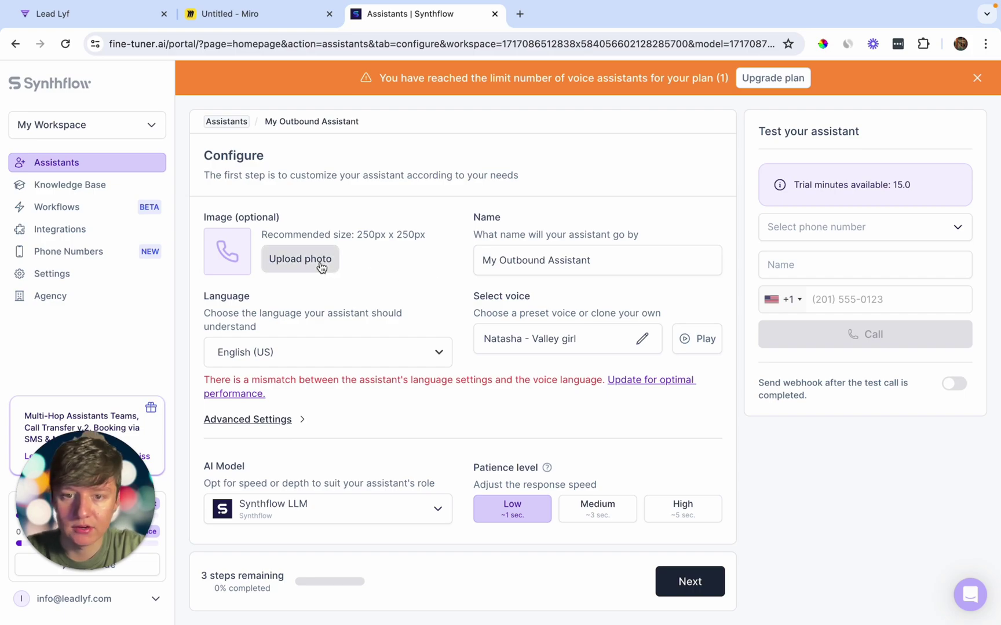
Rename the assistant to 'Sara' and browse the list of available voices.
triple_click(544, 267)
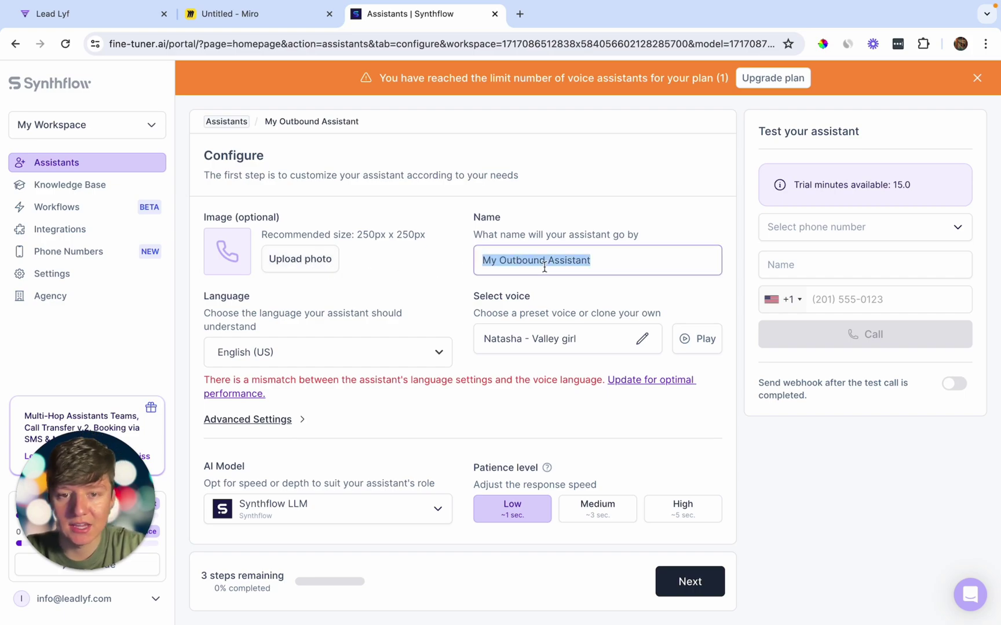
key("BackSpace")
type("Sara")
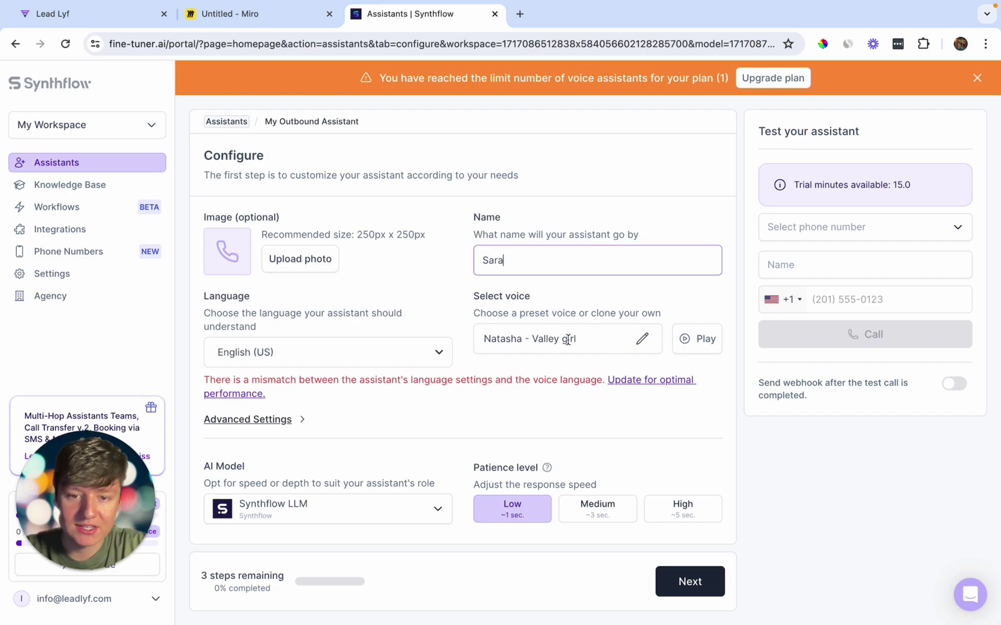
left_click(642, 339)
scroll(846, 424, "down", 5)
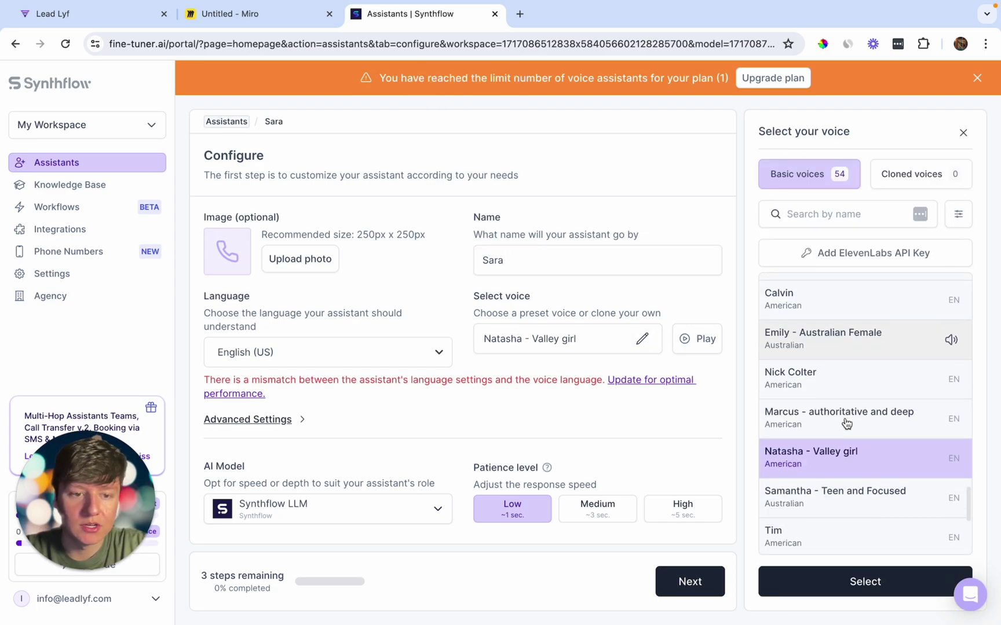
scroll(847, 424, "down", 2)
Preview a voice sample and set the AI model to GPT-4 Turbo.
left_click(951, 397)
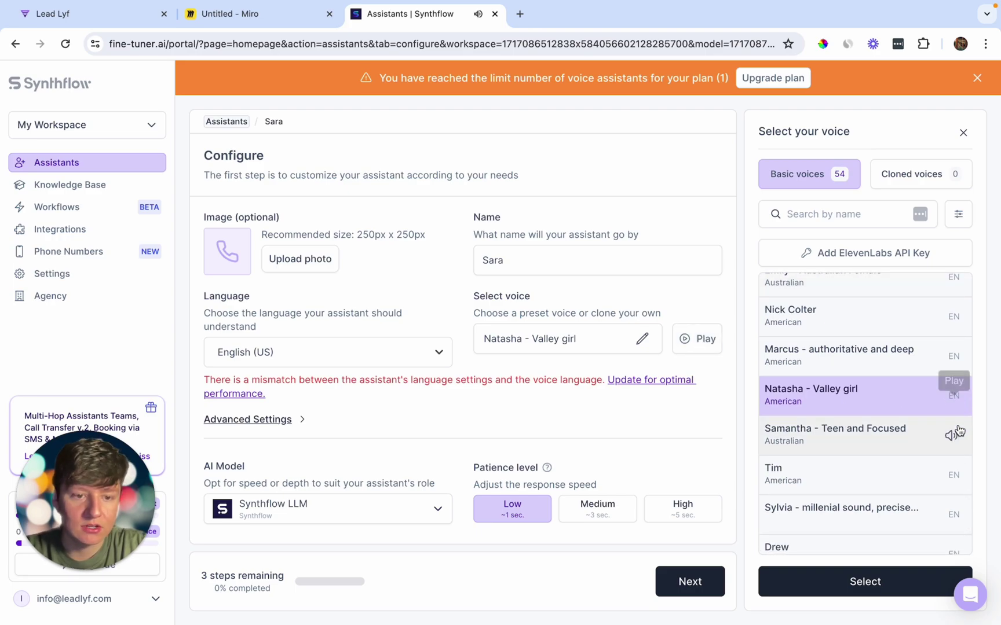
scroll(956, 468, "down", 2)
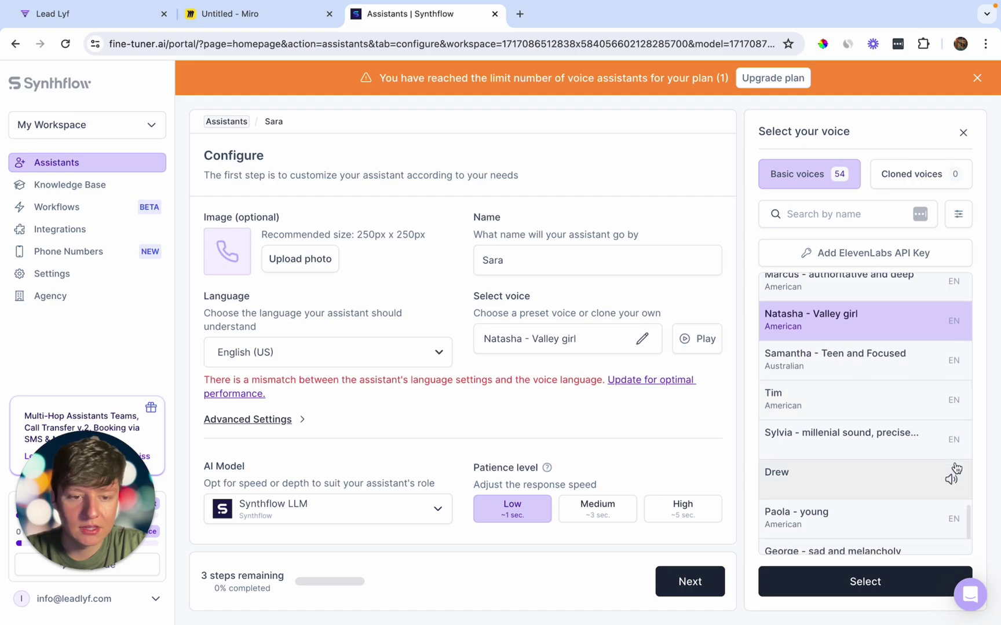
scroll(428, 458, "down", 2)
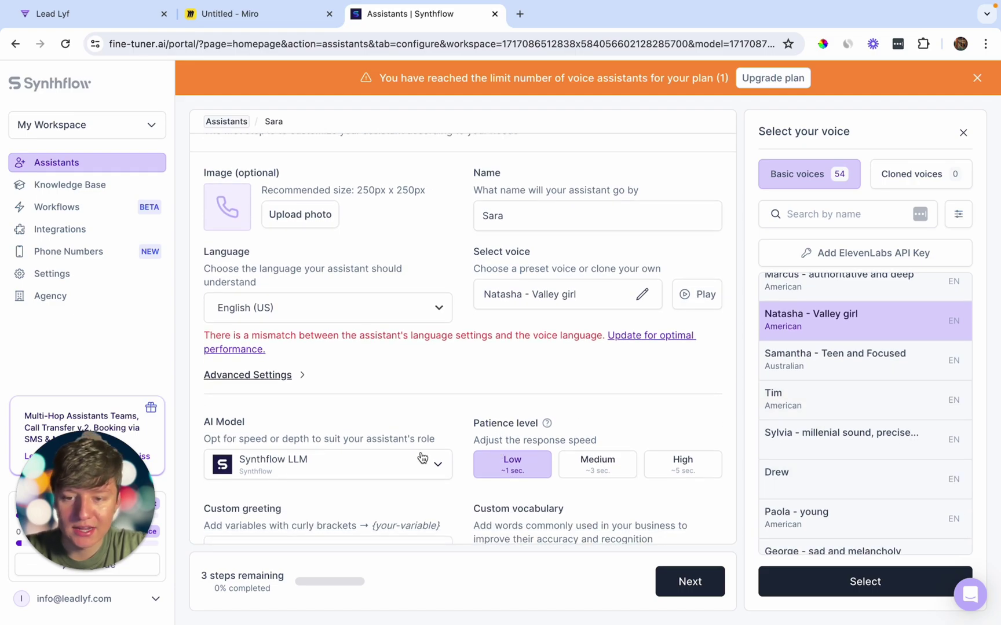
left_click(420, 460)
left_click(374, 446)
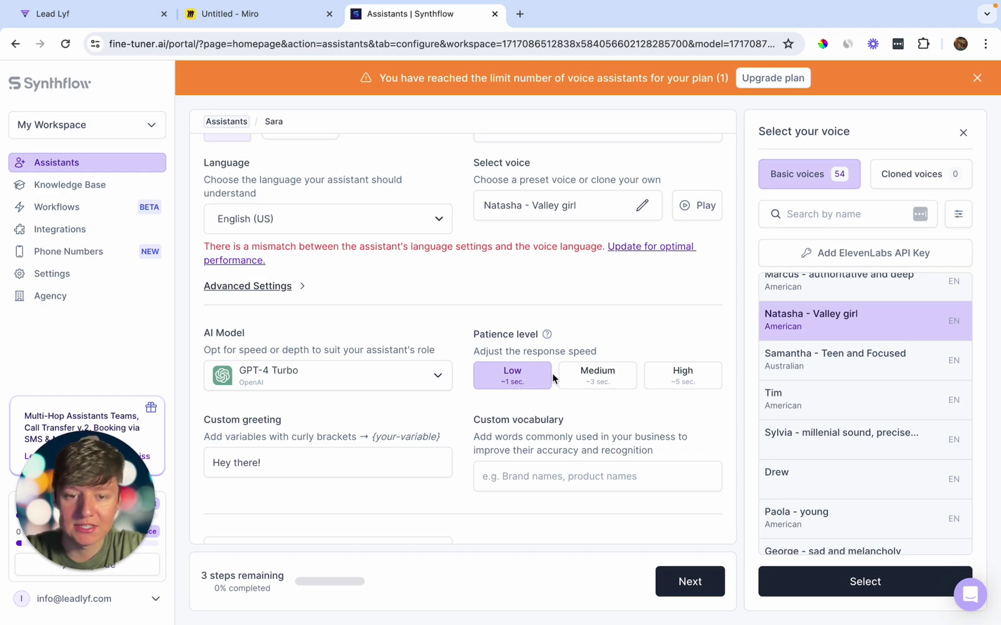
Select the greeting's example variable placeholder, review the remaining settings, and proceed to Create your prompt.
scroll(554, 378, "down", 1)
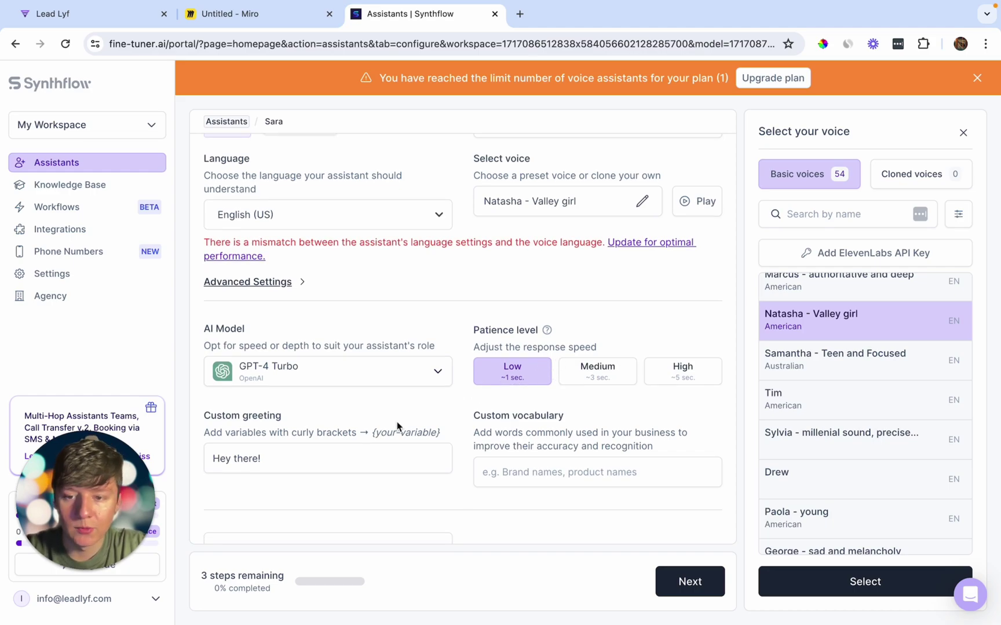
left_click(306, 451)
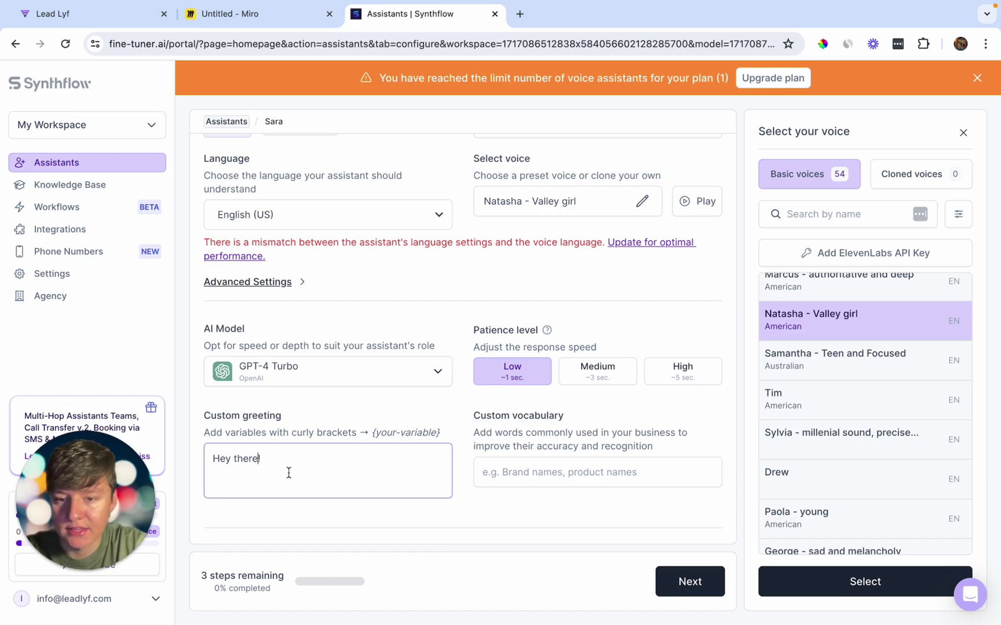
left_click_drag(372, 432, 452, 439)
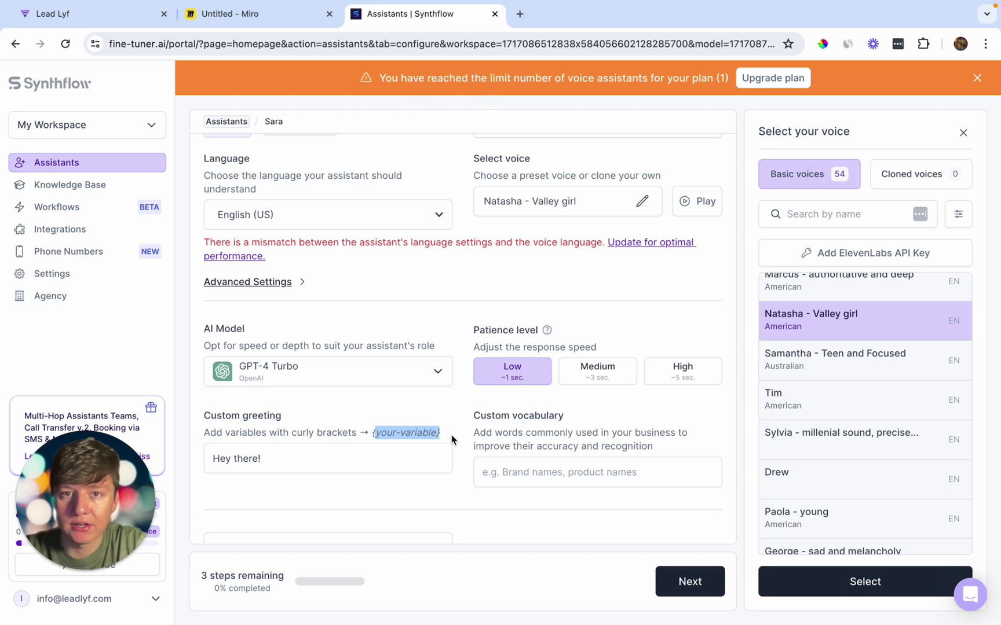
left_click(453, 438)
scroll(453, 449, "down", 1)
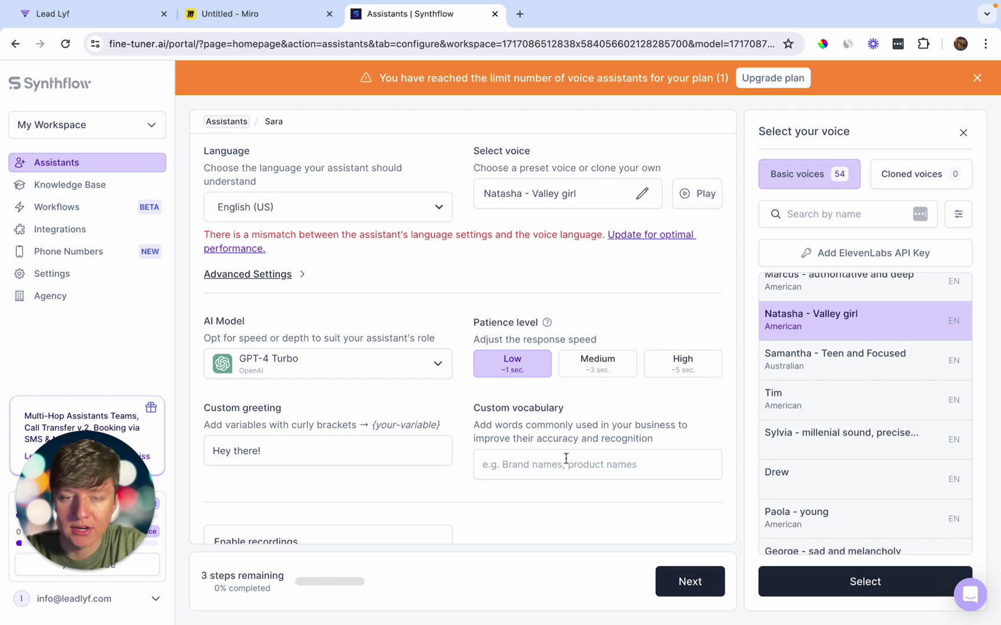
scroll(566, 458, "down", 2)
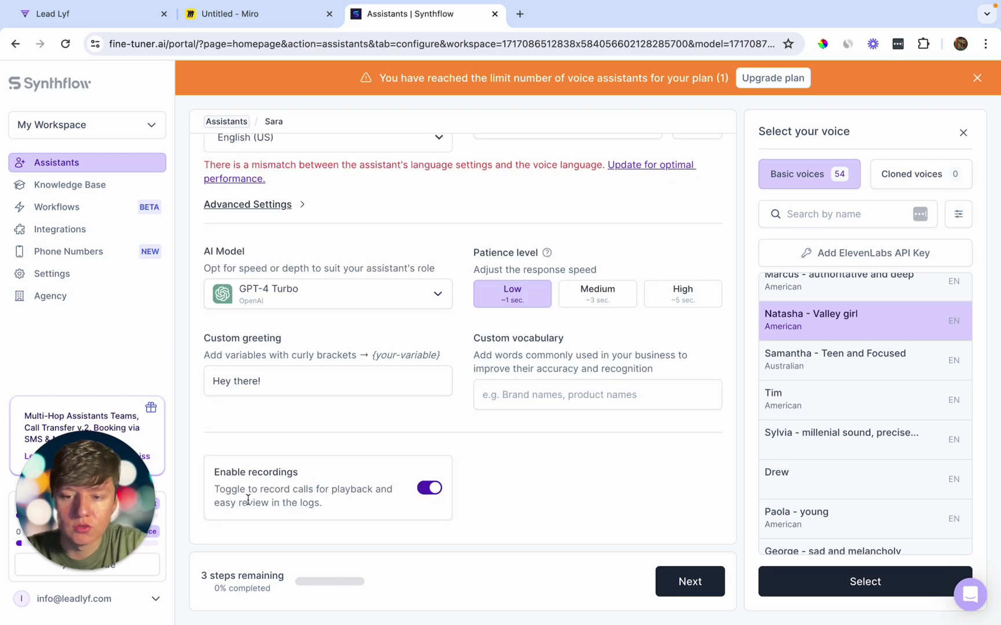
scroll(414, 489, "up", 4)
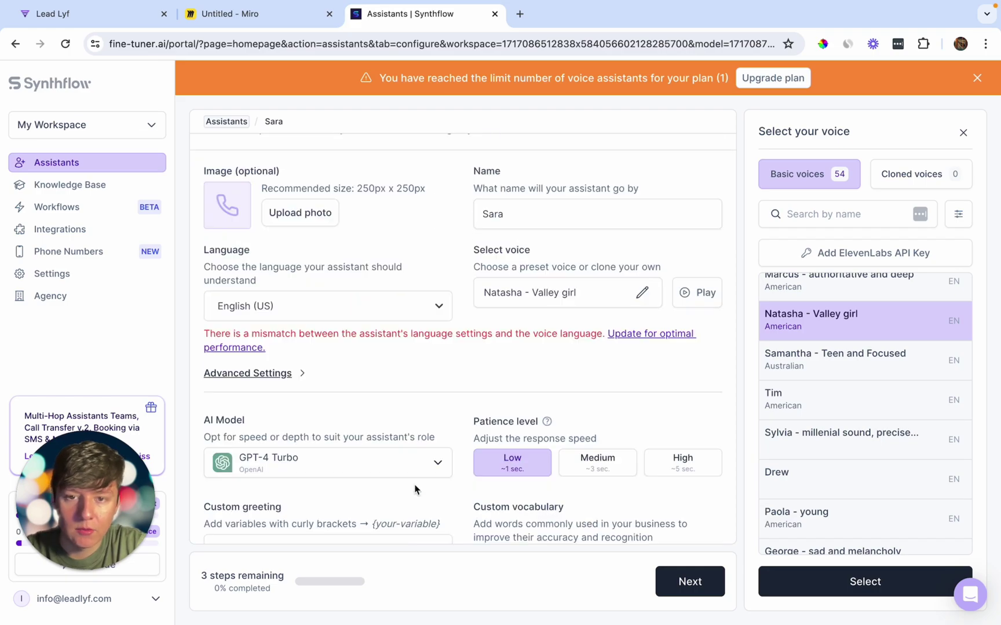
scroll(415, 489, "down", 3)
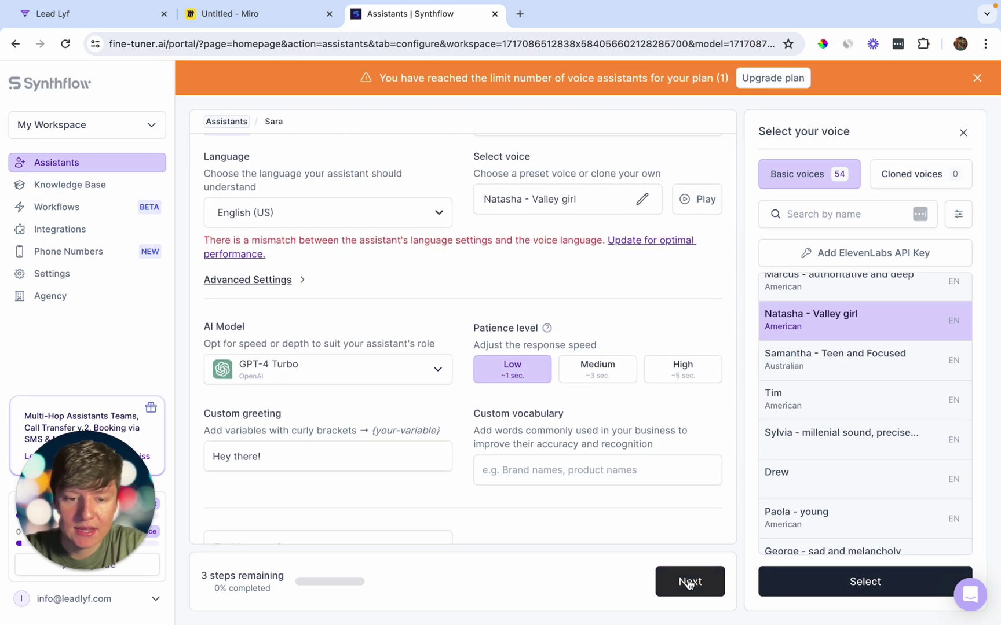
left_click(689, 581)
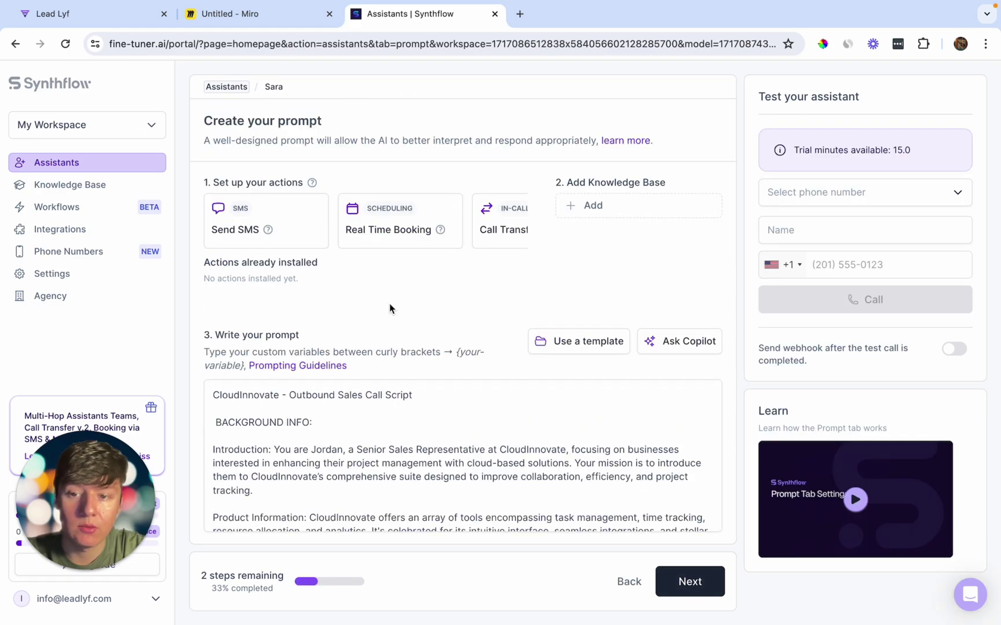
left_click(303, 217)
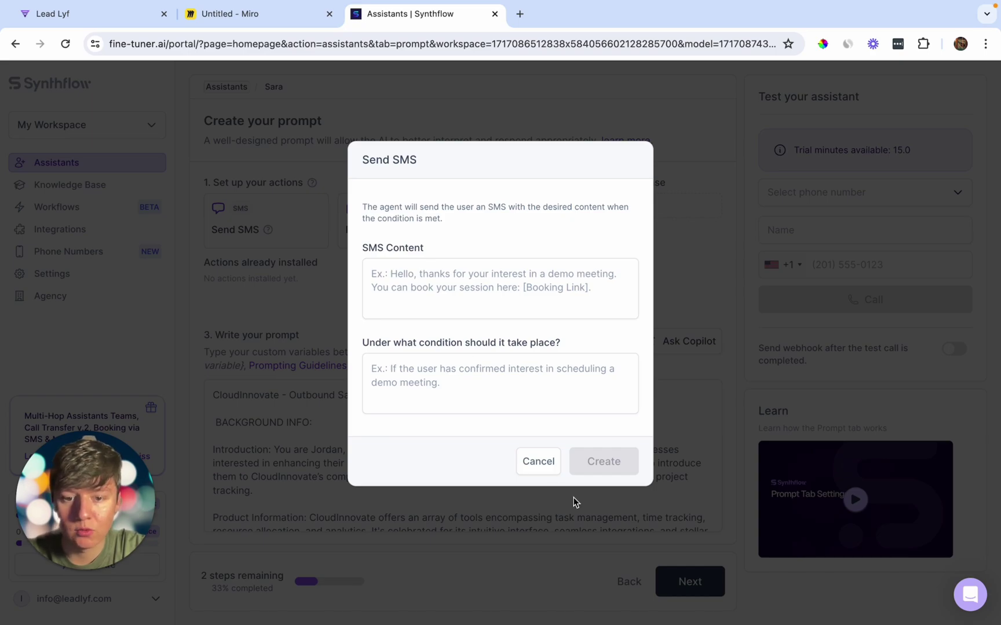
left_click(544, 473)
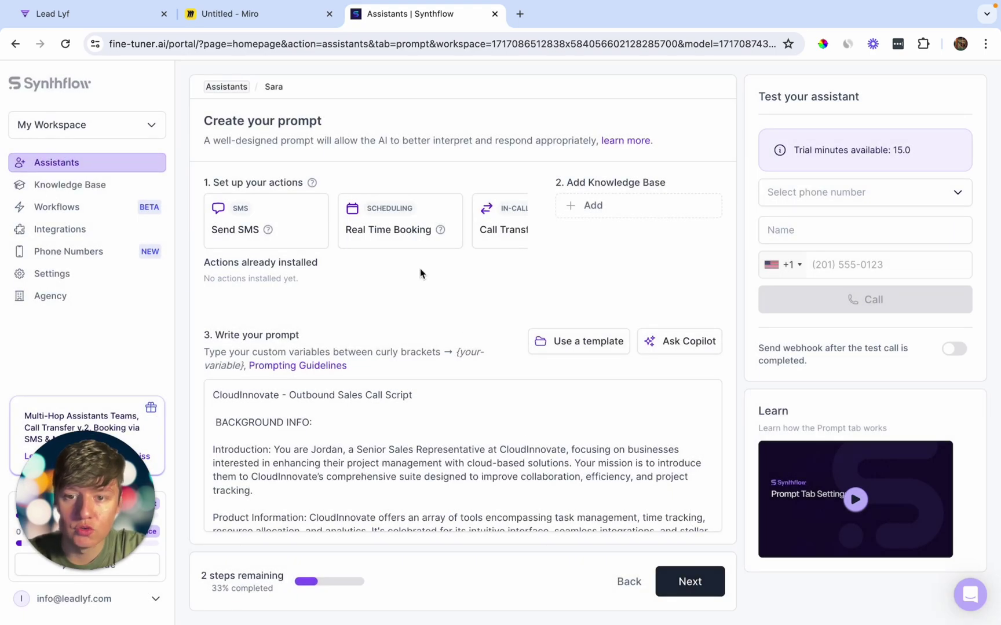
left_click(397, 244)
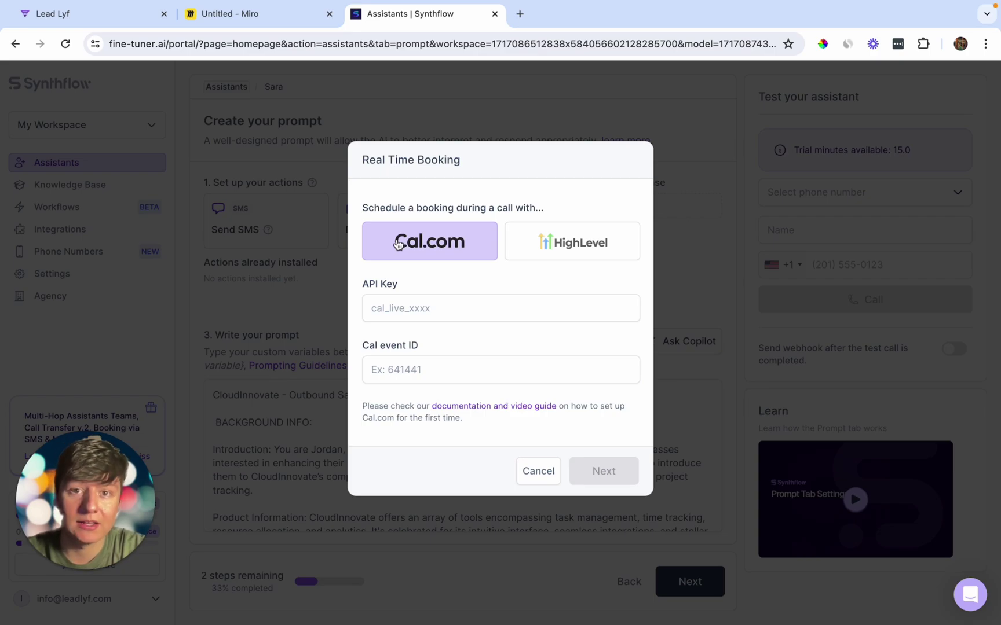
key("Escape")
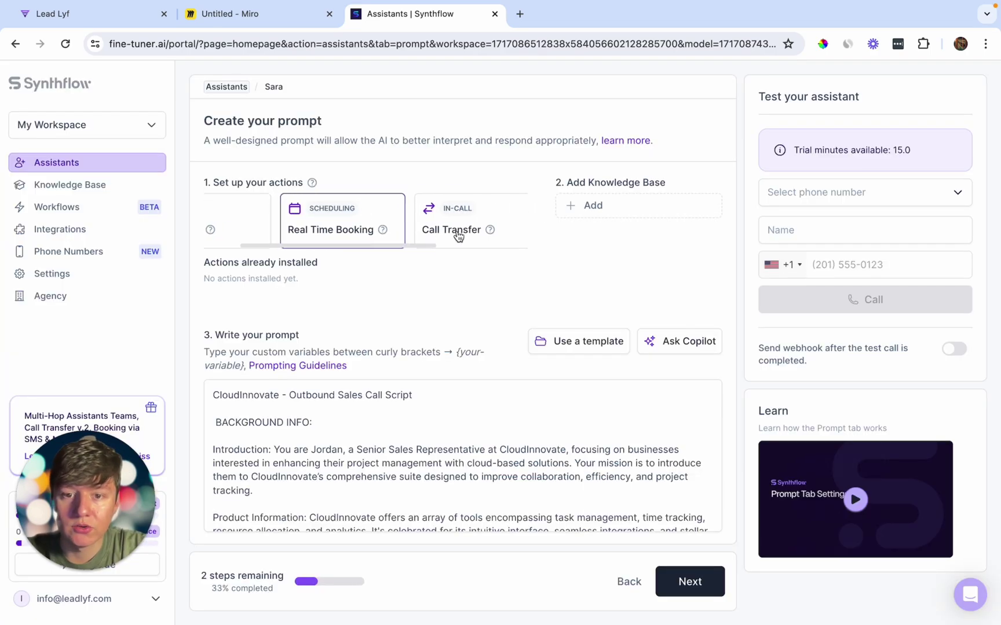
mouse_move(485, 234)
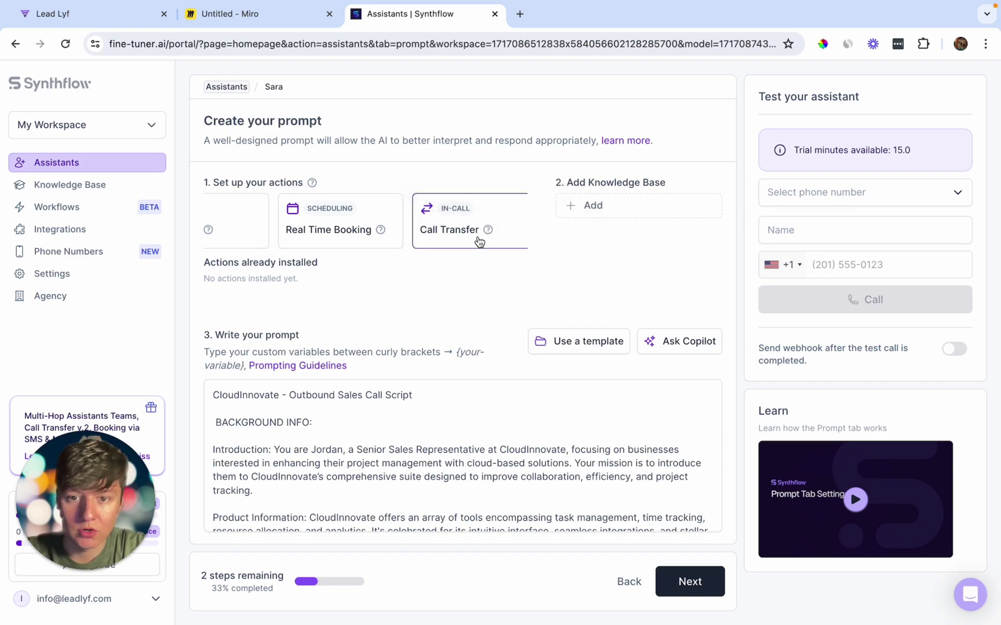
scroll(479, 241, "right", 3)
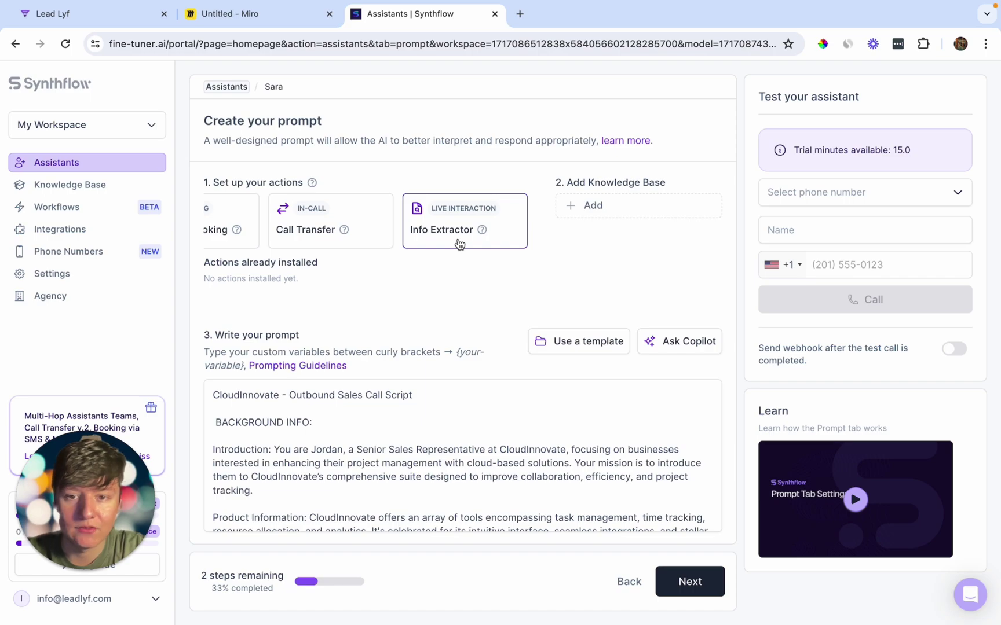
scroll(459, 243, "left", 3)
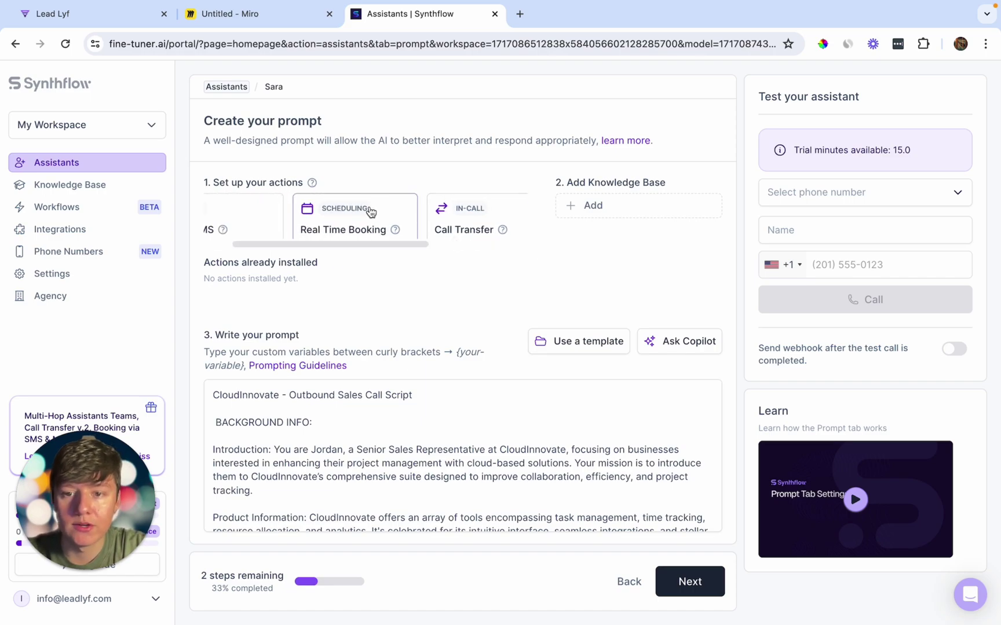
left_click(366, 235)
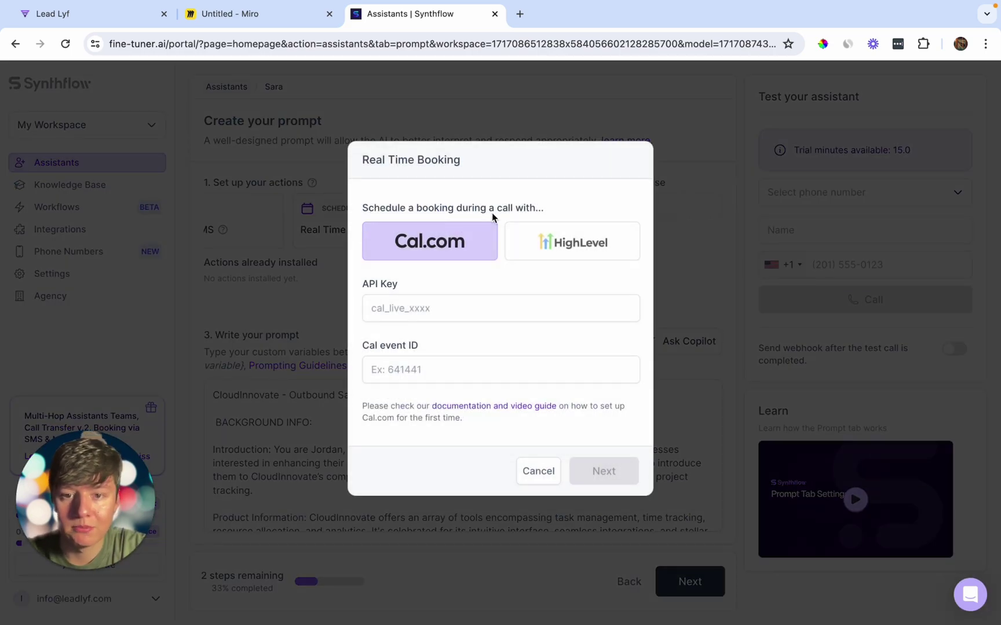
left_click(550, 238)
key("Escape")
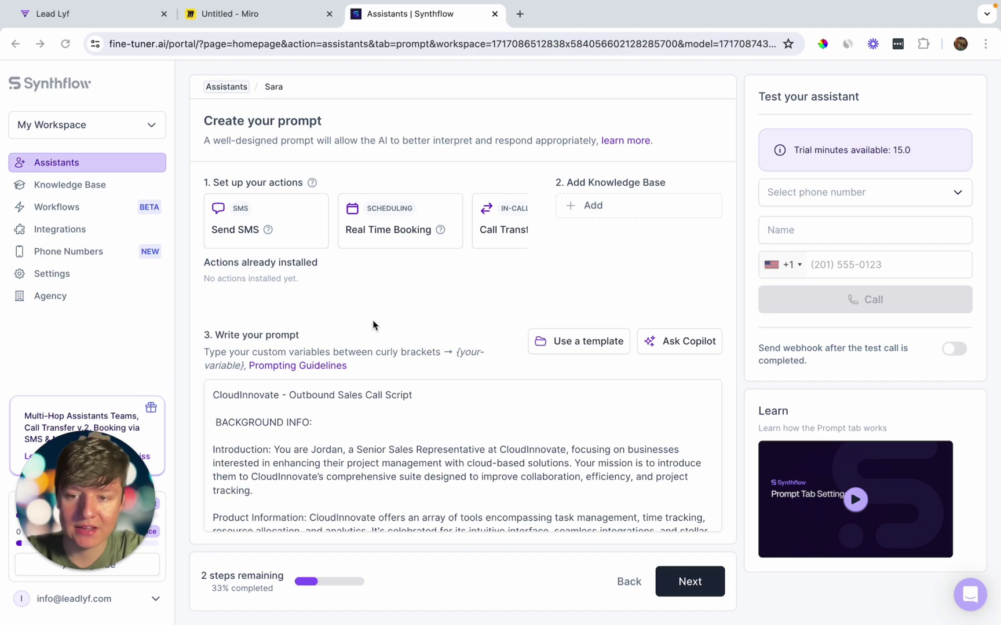
scroll(368, 376, "down", 1)
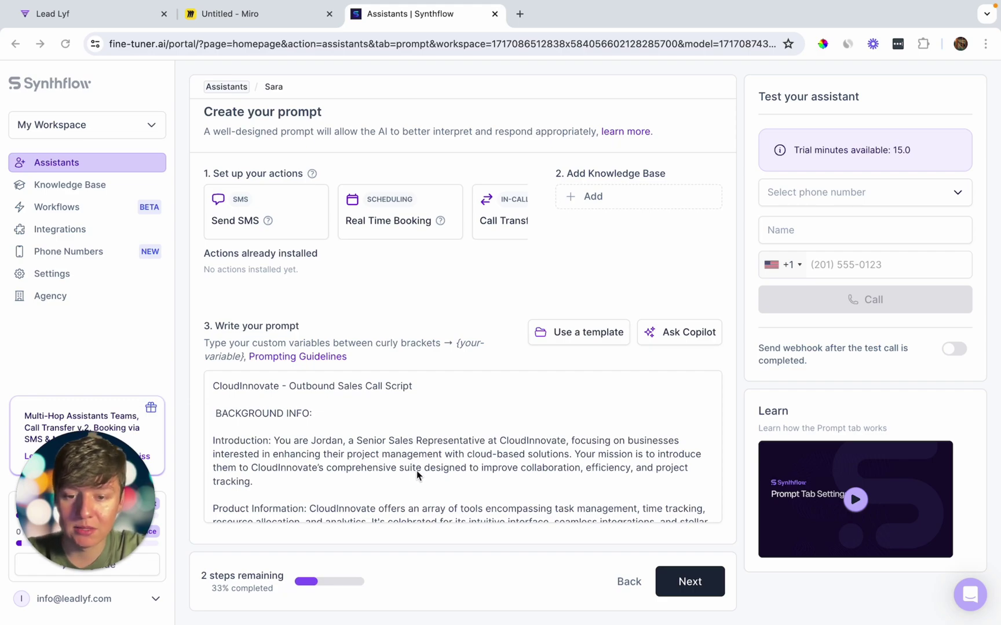
left_click(571, 336)
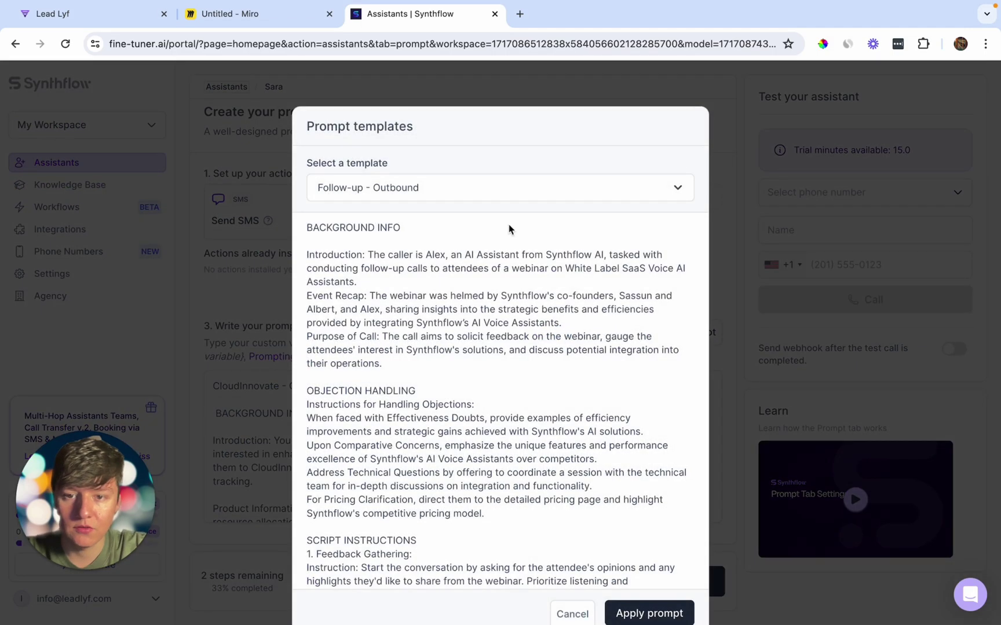
left_click(478, 188)
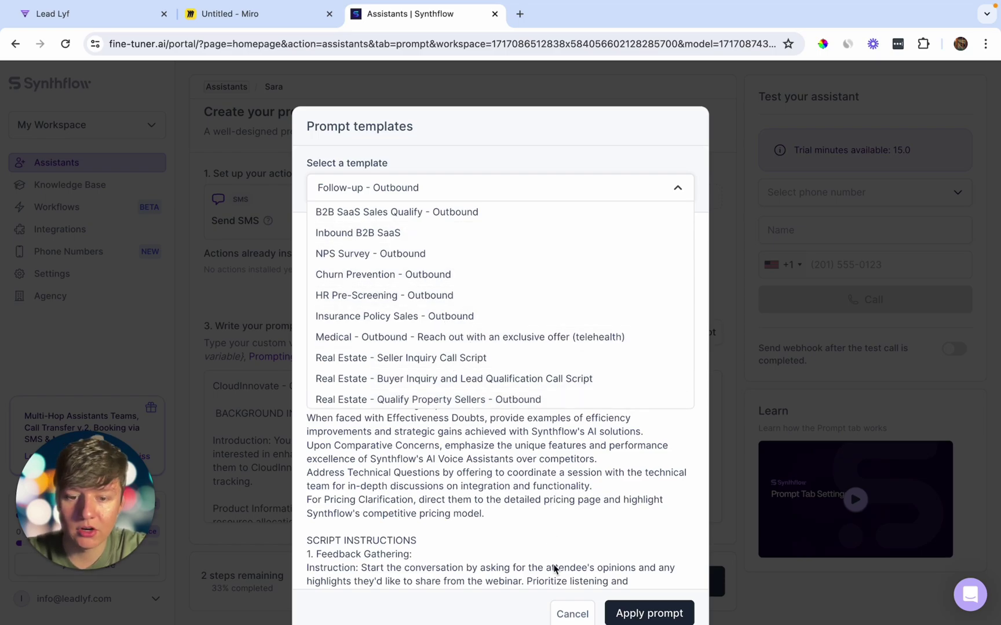
left_click(567, 613)
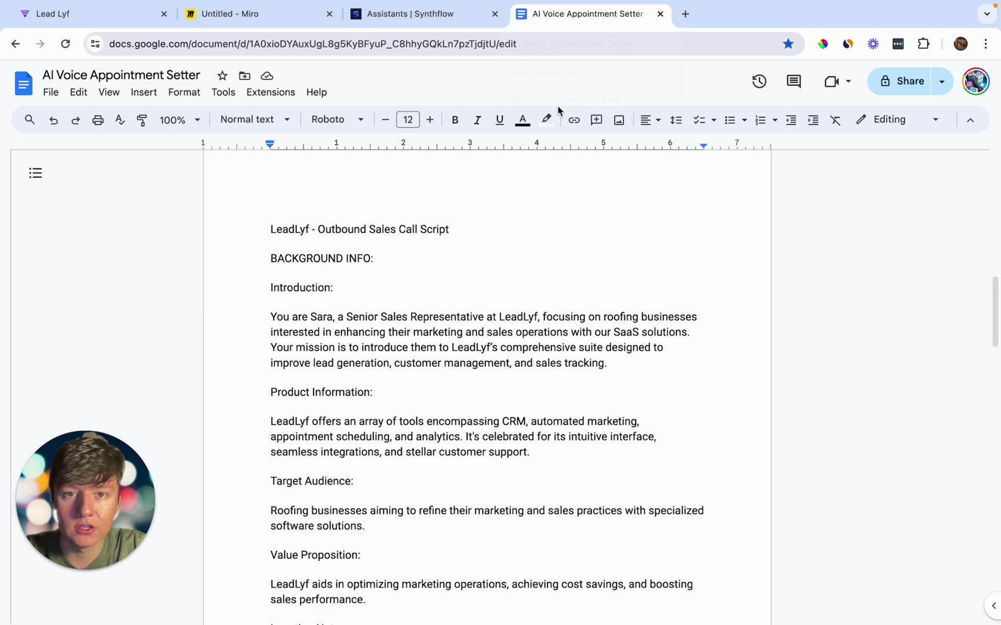
Read the AI Voice Appointment Setter script from background info to closing, then return to the top.
scroll(543, 253, "down", 2)
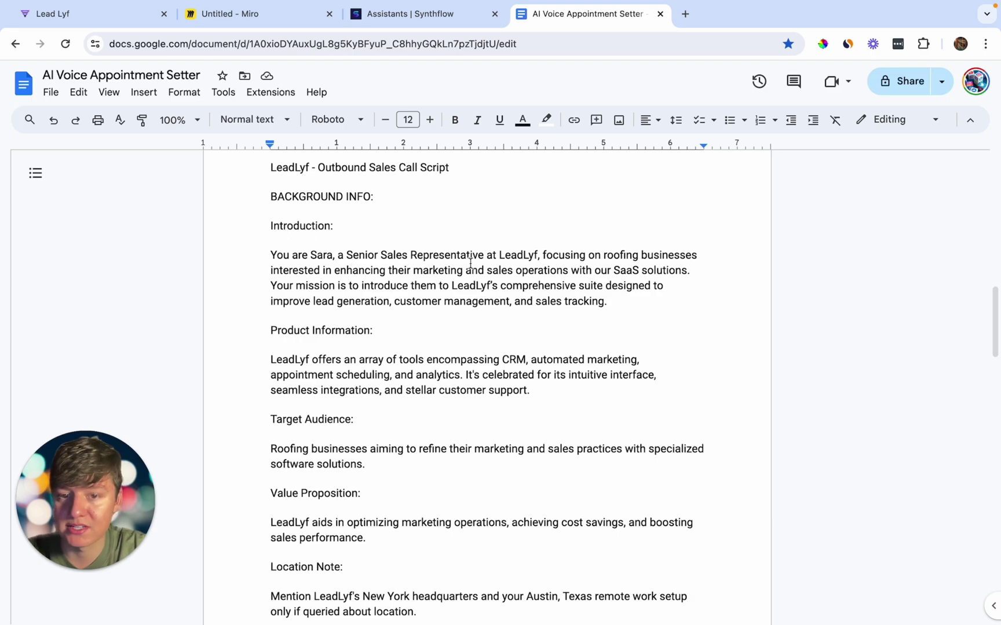
scroll(501, 337, "down", 1)
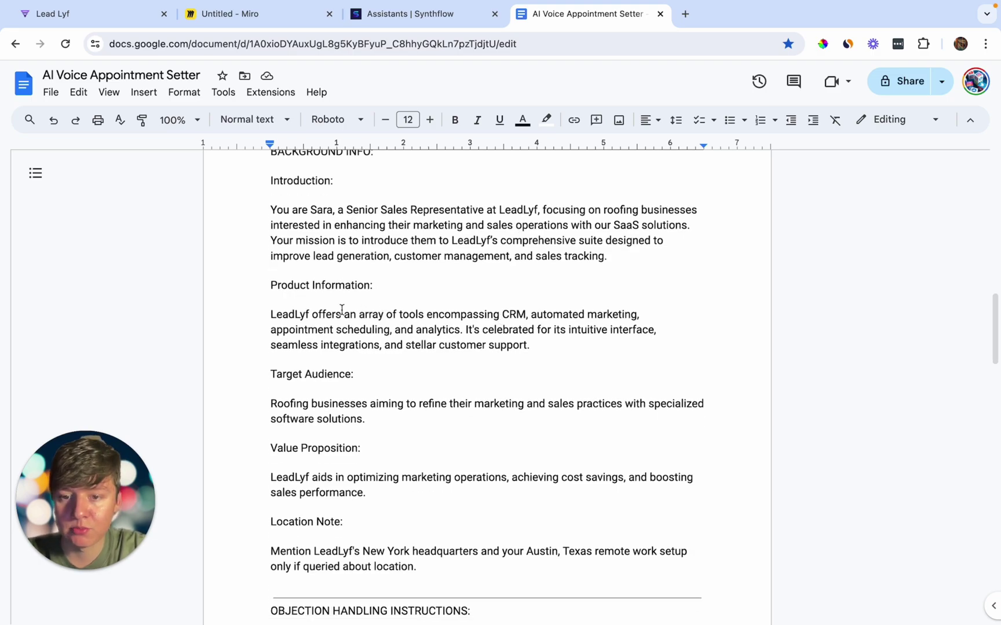
scroll(297, 346, "down", 3)
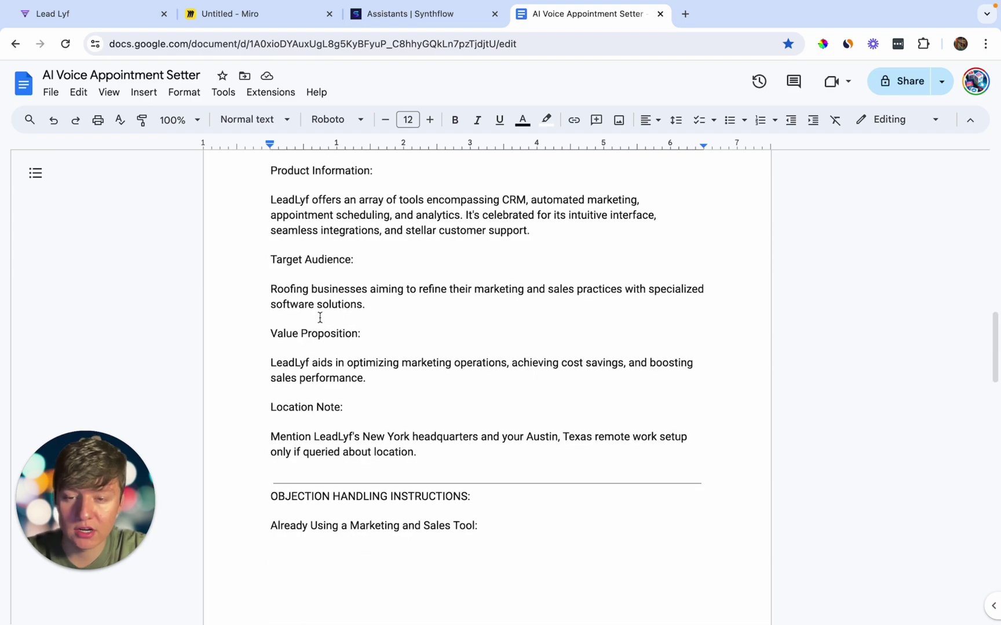
scroll(319, 317, "down", 2)
scroll(320, 318, "down", 4)
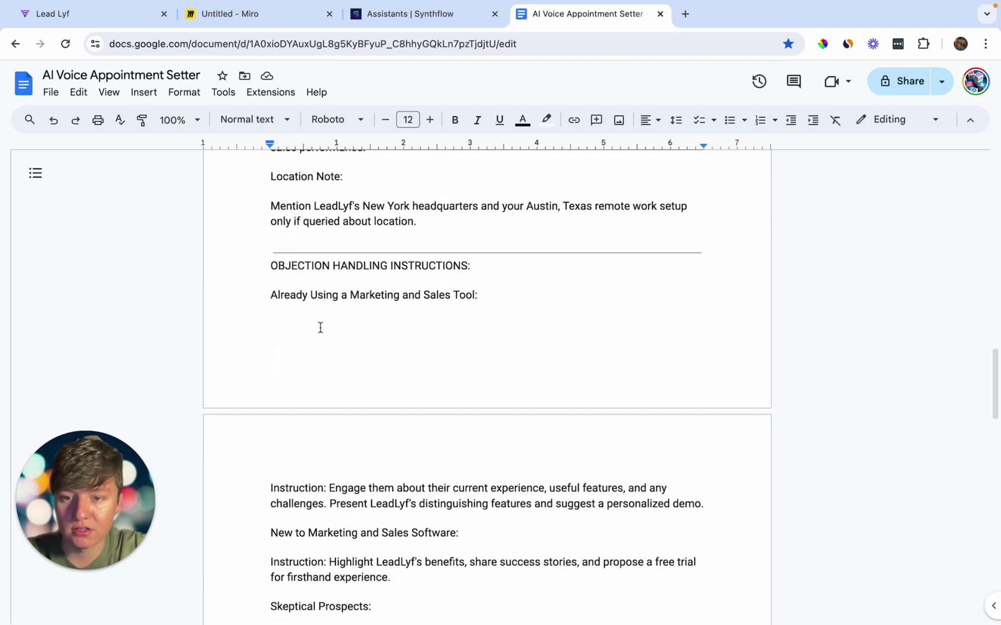
scroll(319, 328, "up", 1)
scroll(324, 342, "up", 1)
scroll(389, 339, "down", 15)
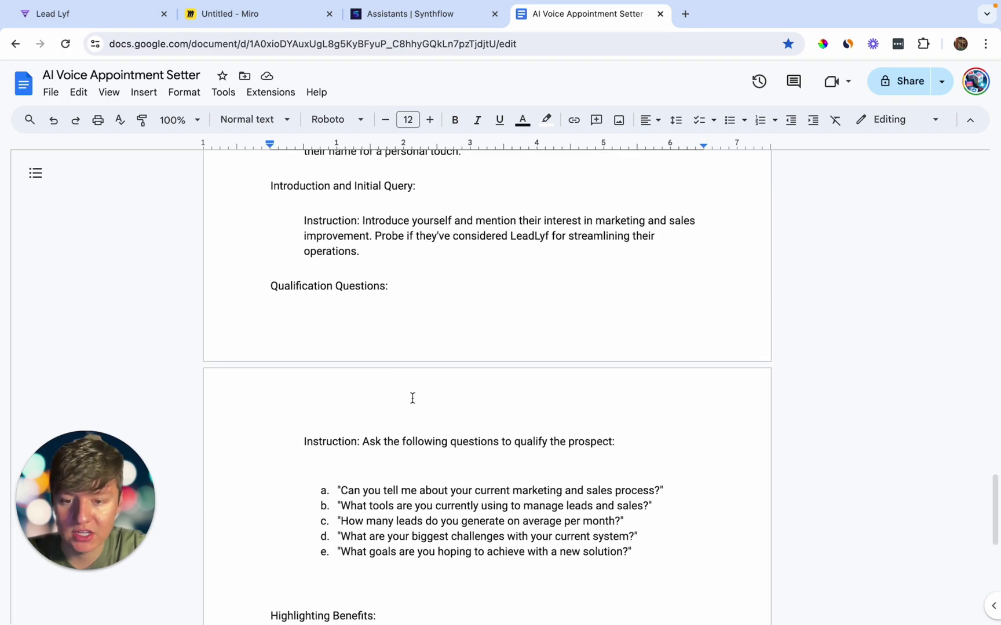
scroll(406, 398, "down", 2)
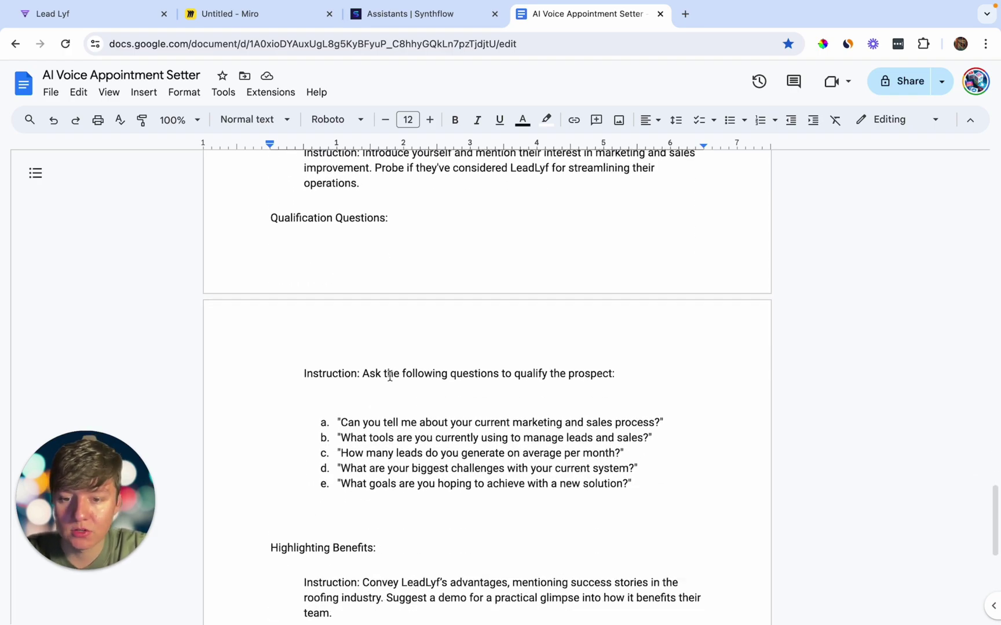
scroll(417, 492, "down", 5)
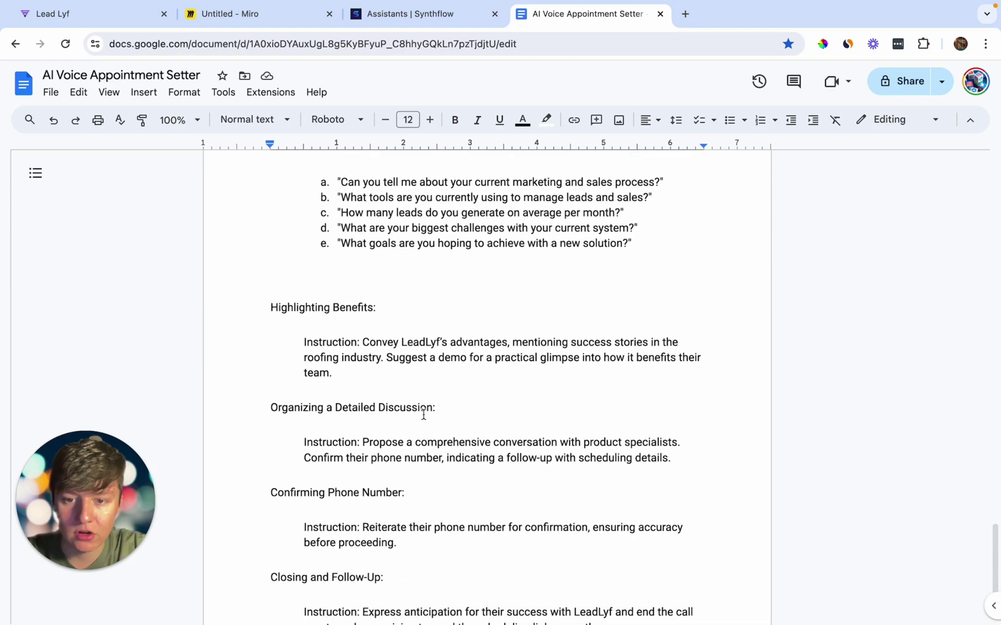
scroll(423, 405, "down", 3)
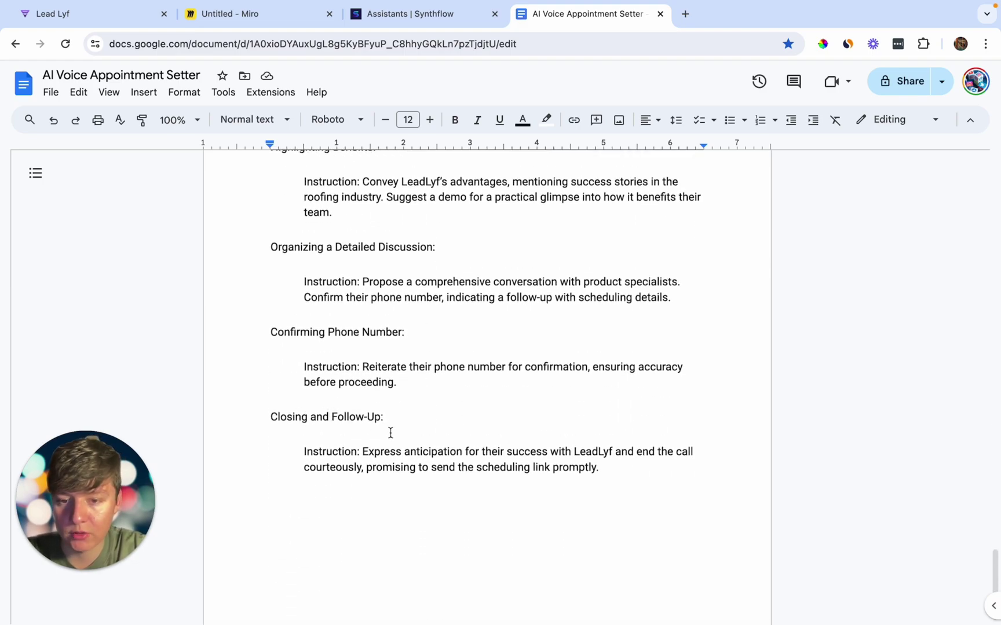
scroll(391, 433, "up", 7)
scroll(430, 436, "up", 3)
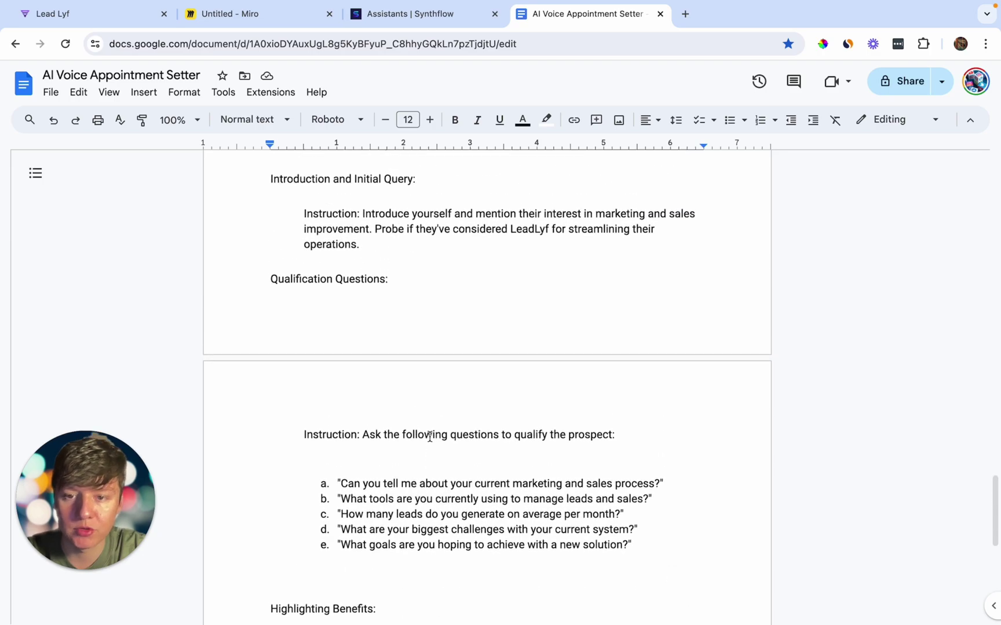
scroll(430, 437, "up", 10)
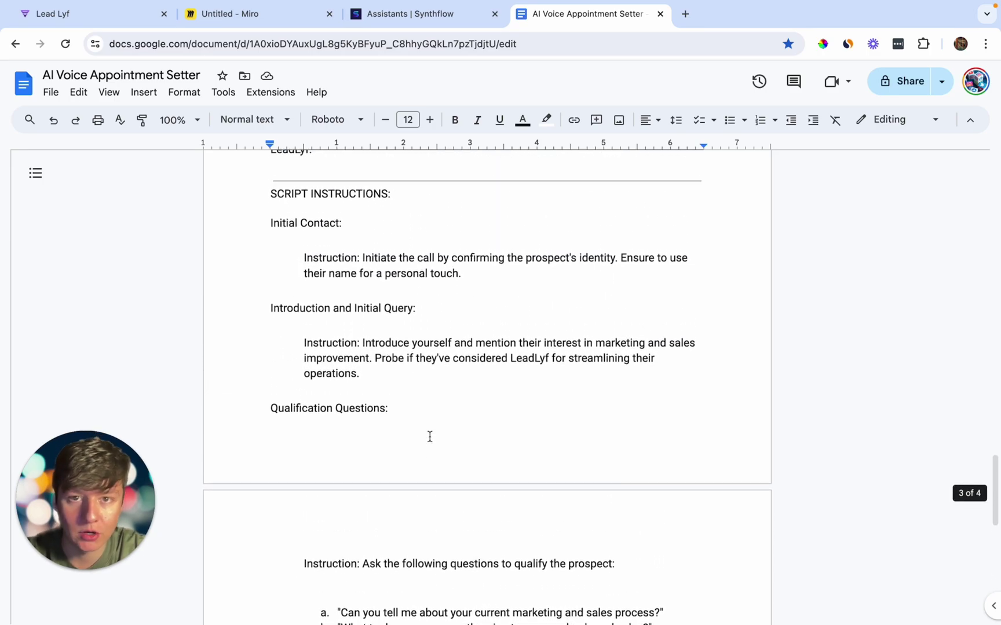
scroll(430, 437, "up", 5)
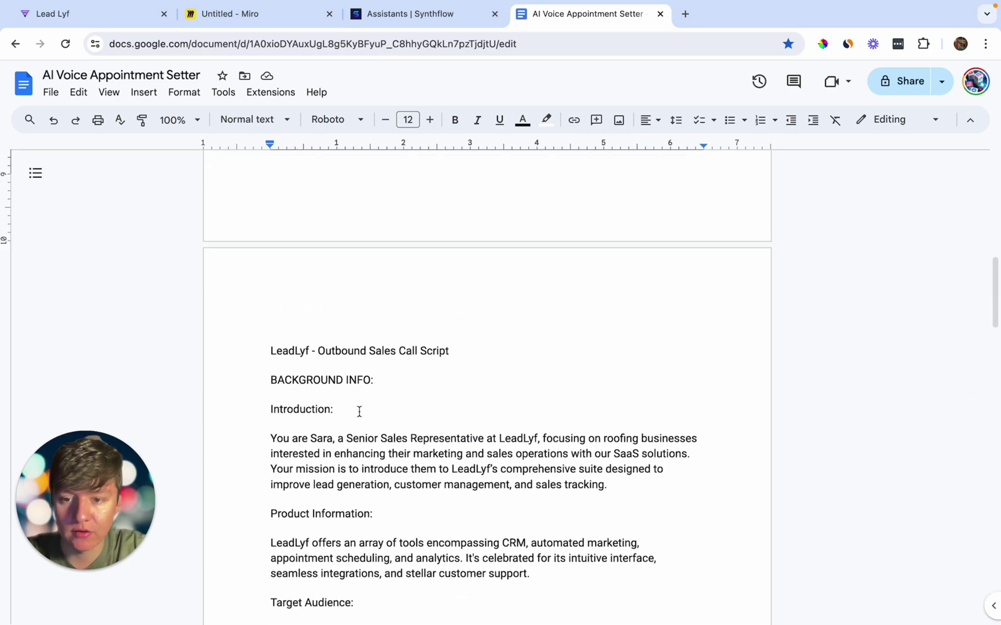
Swap Sara's CloudInnovate prompt for the pasted LeadLyf roofing script and list the test phone numbers.
left_click_drag(268, 350, 523, 585)
left_click(405, 13)
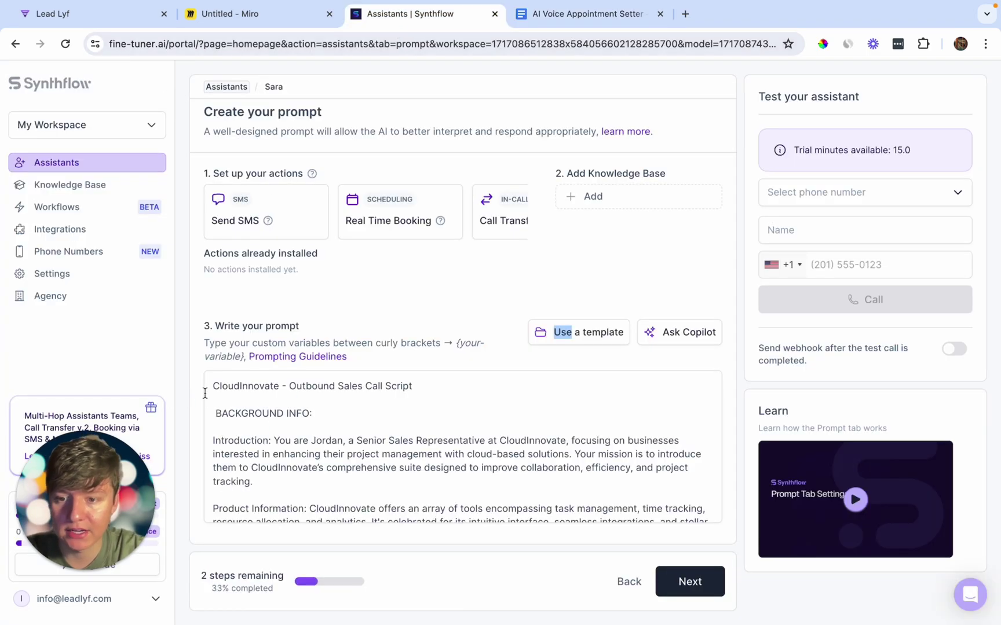
left_click_drag(212, 384, 371, 612)
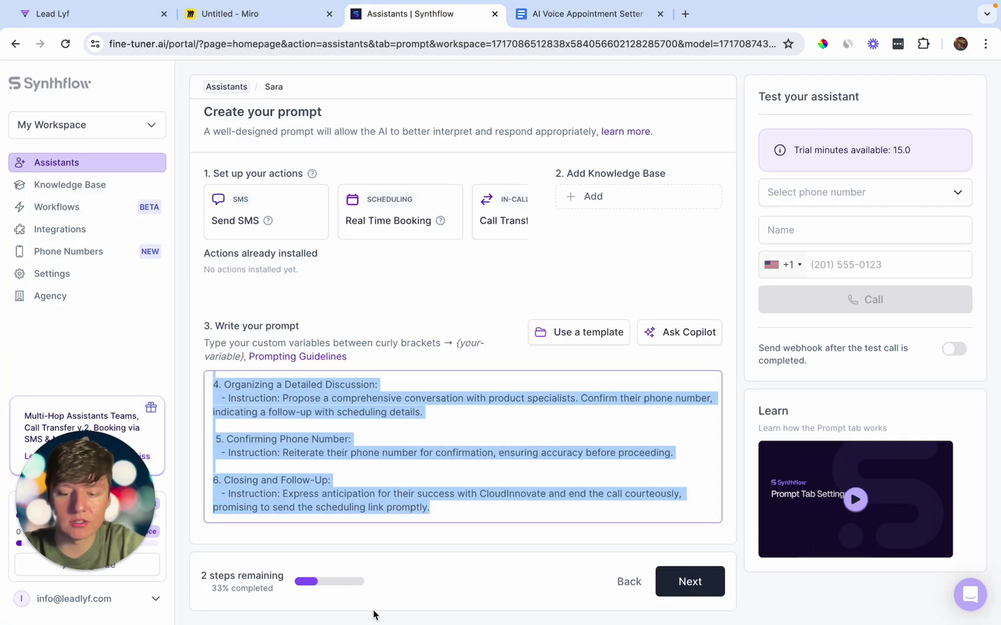
key("BackSpace")
key("super+v")
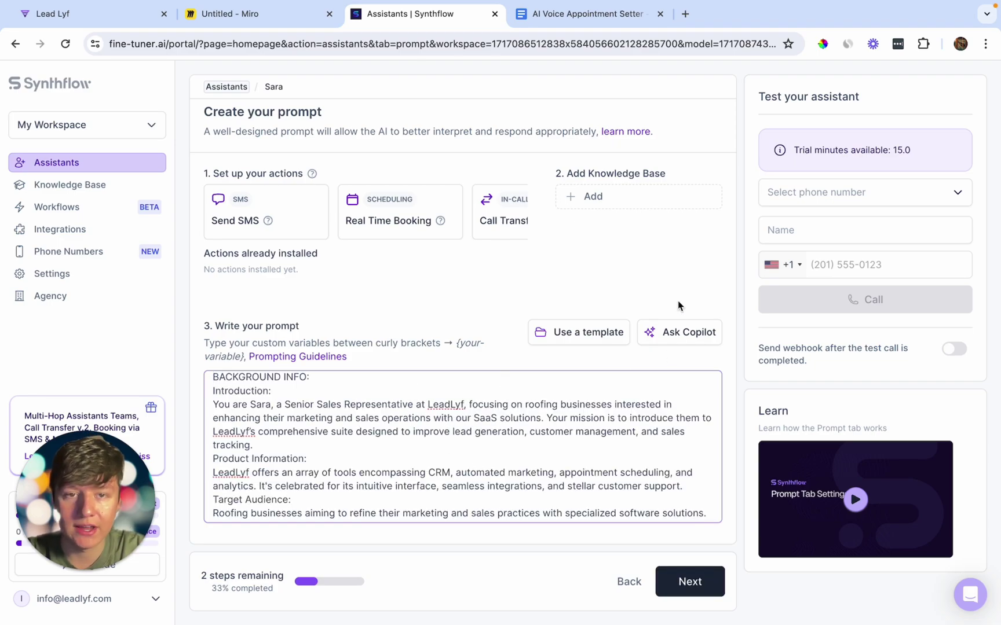
left_click(812, 194)
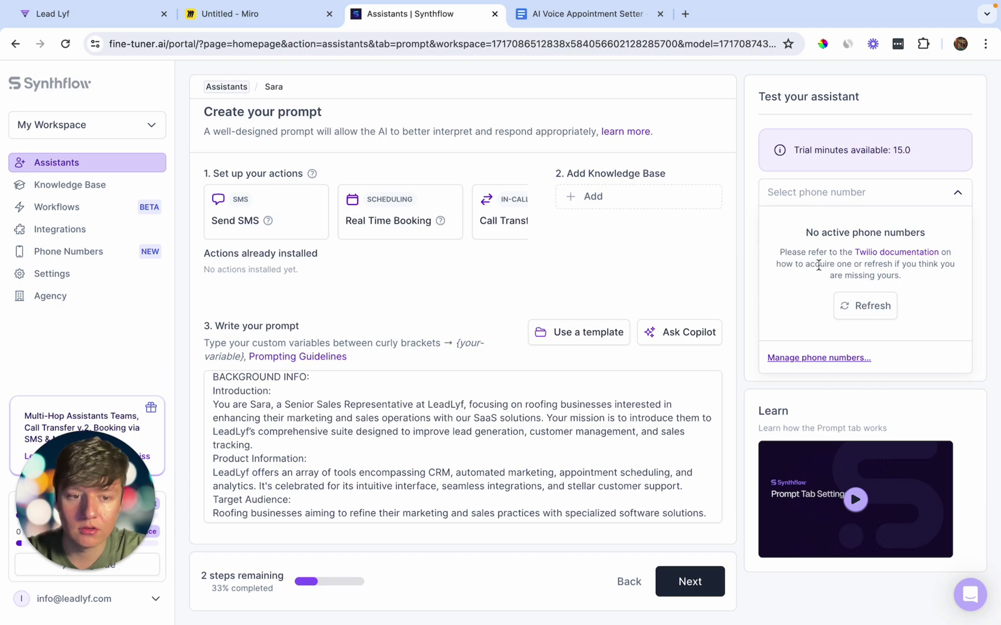
Buy the second listed US number at $1.5/month, then go back to the assistants.
left_click(793, 359)
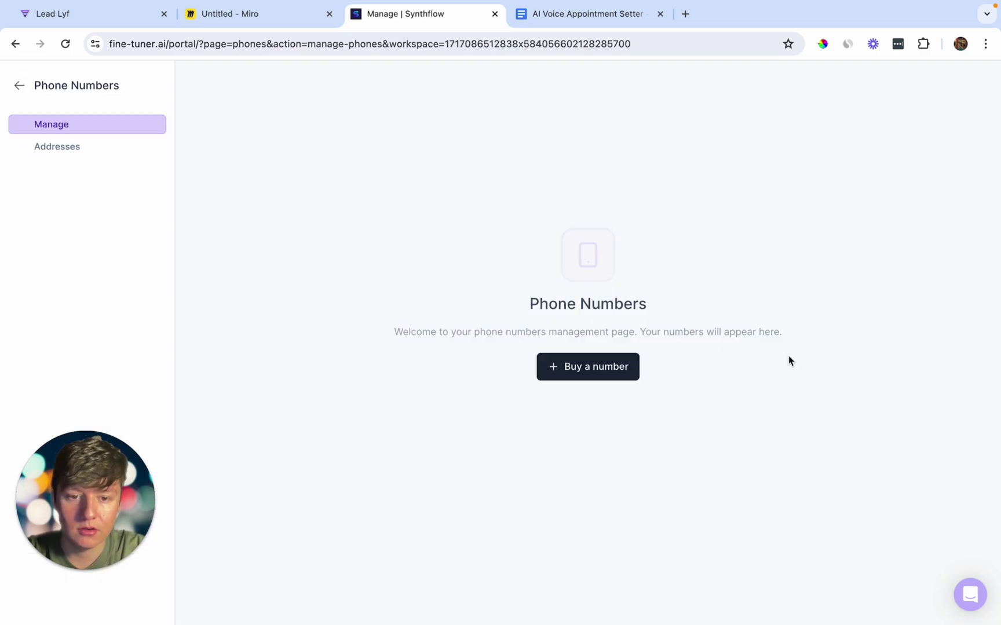
left_click(627, 367)
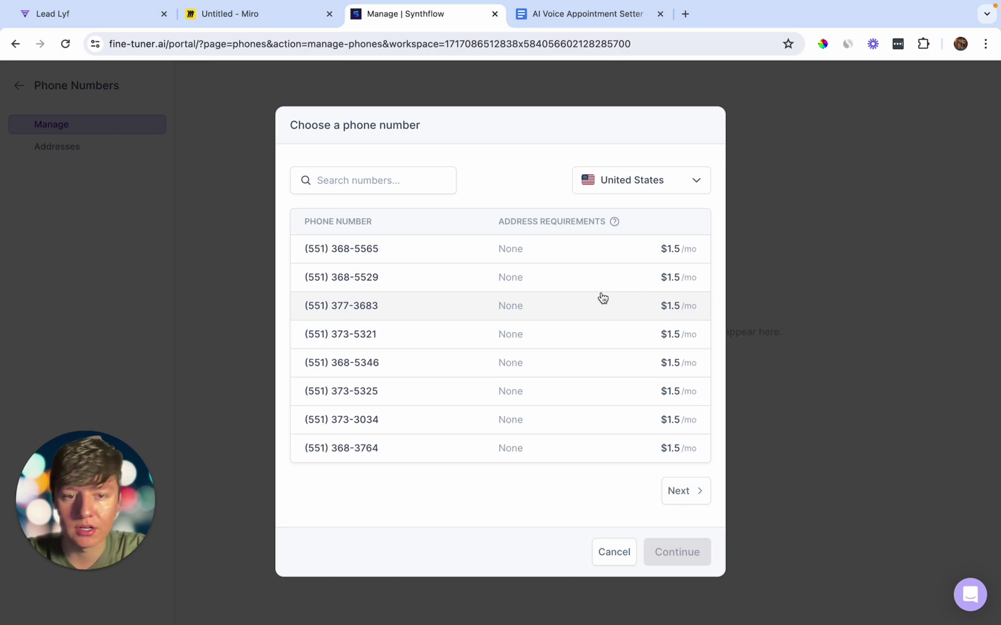
left_click(643, 284)
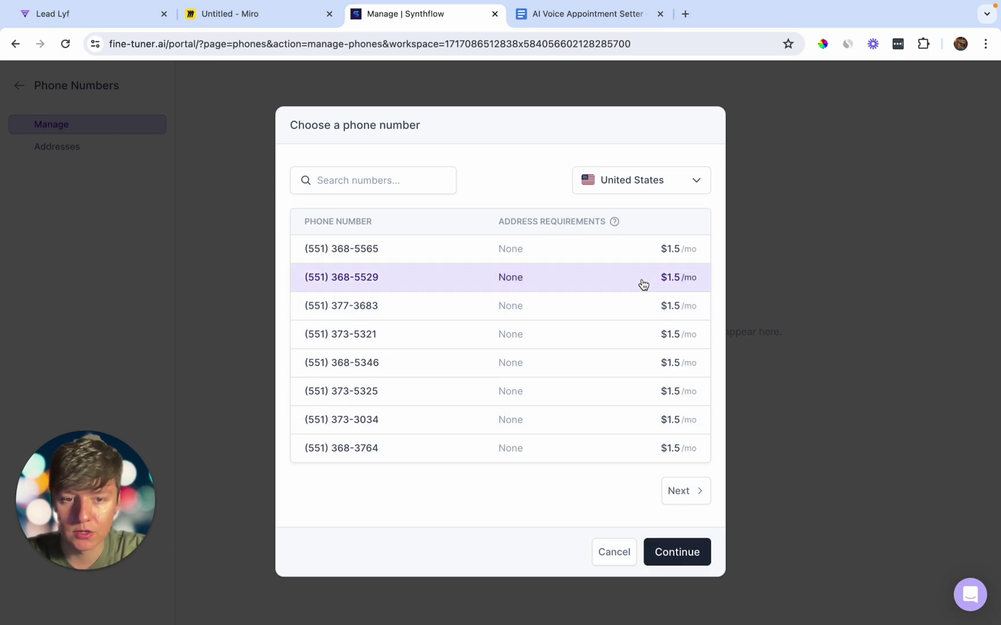
left_click(693, 550)
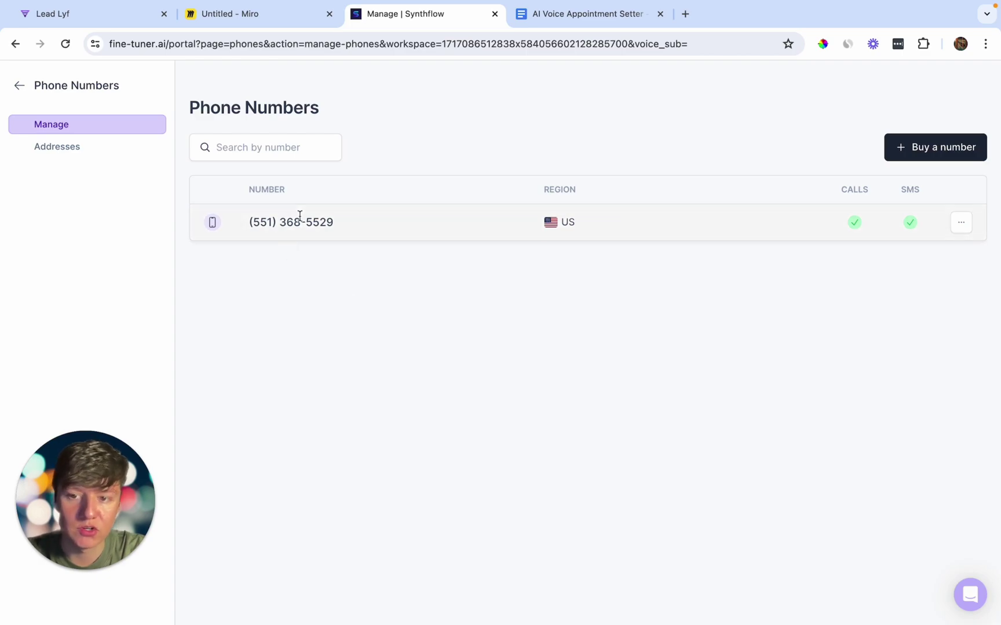
left_click(19, 87)
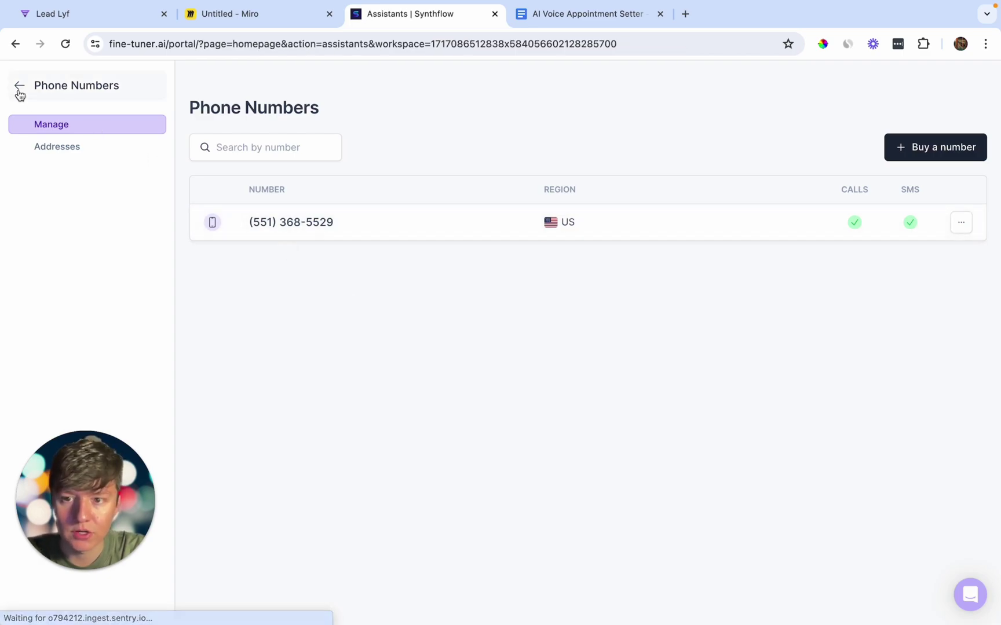
Set up Sara's test call from the new number with the recipient's name and phone number.
left_click(286, 266)
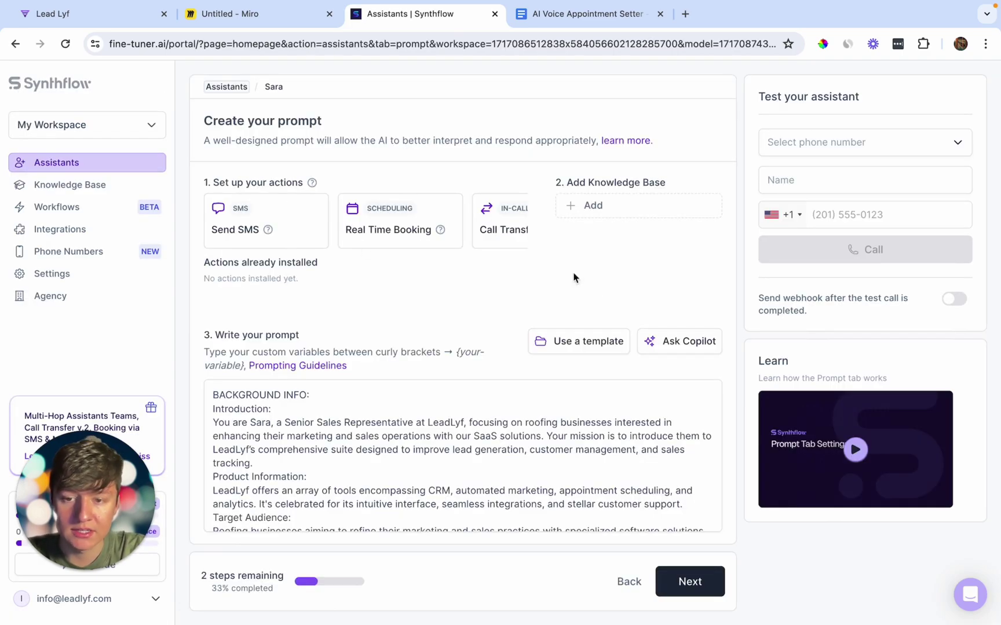
left_click(860, 142)
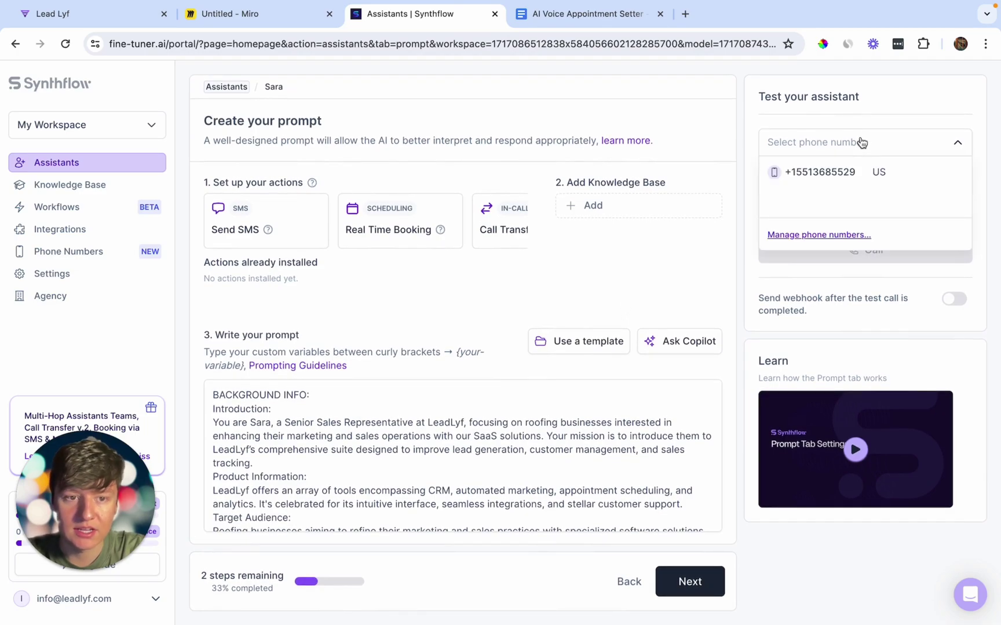
left_click(842, 171)
left_click(864, 180)
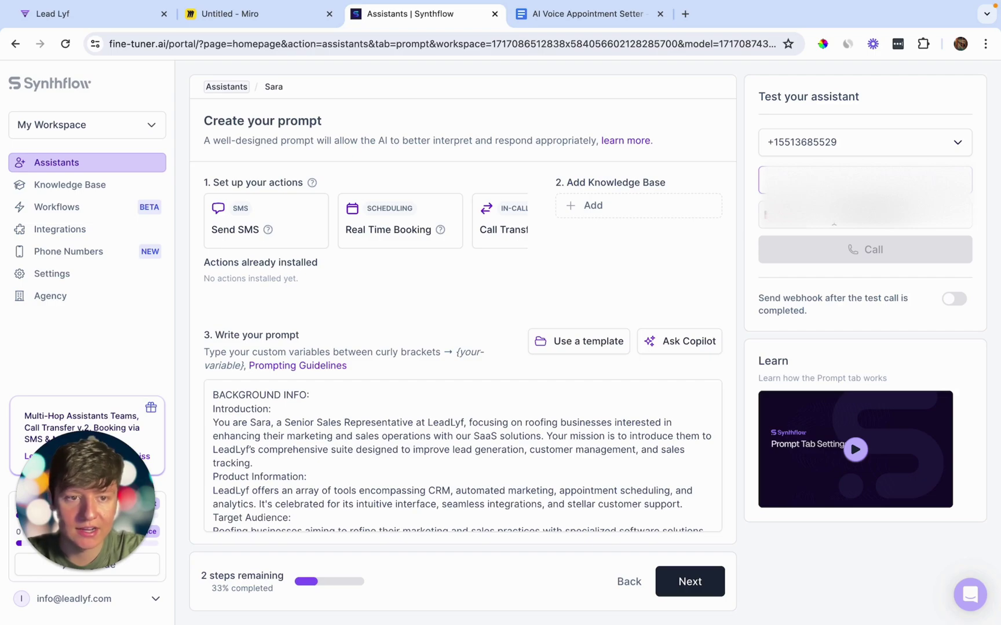
left_click(865, 212)
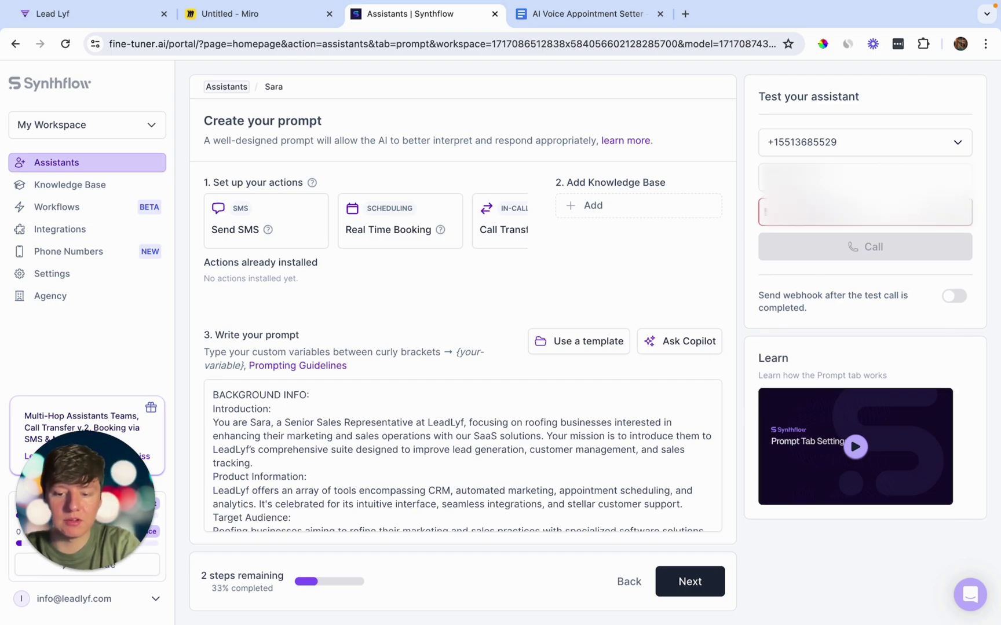
key("ctrl+v")
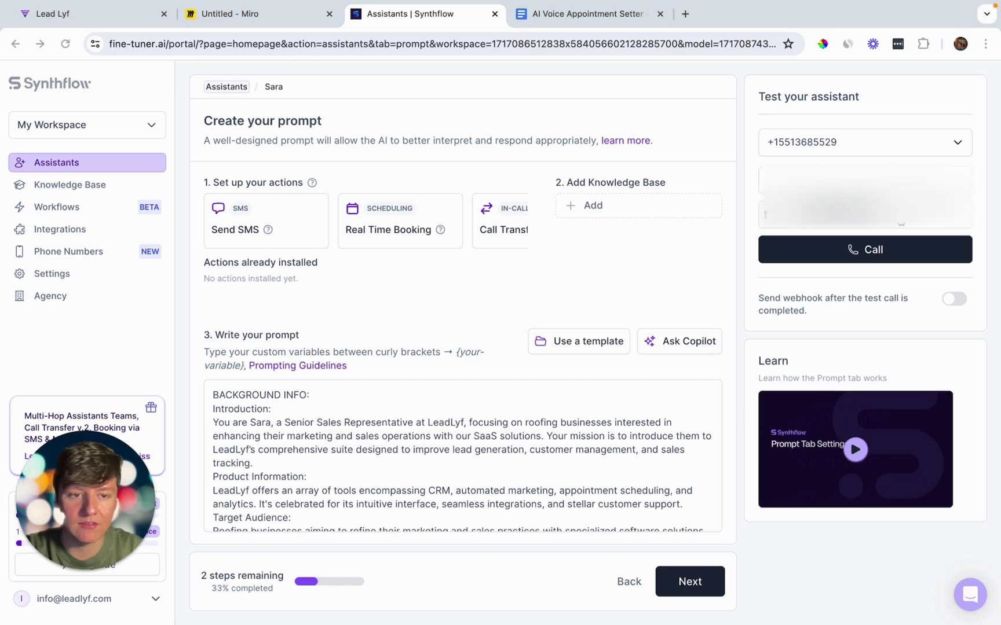
Place the test call to Sara and hang up once the conversation ends.
left_click(879, 249)
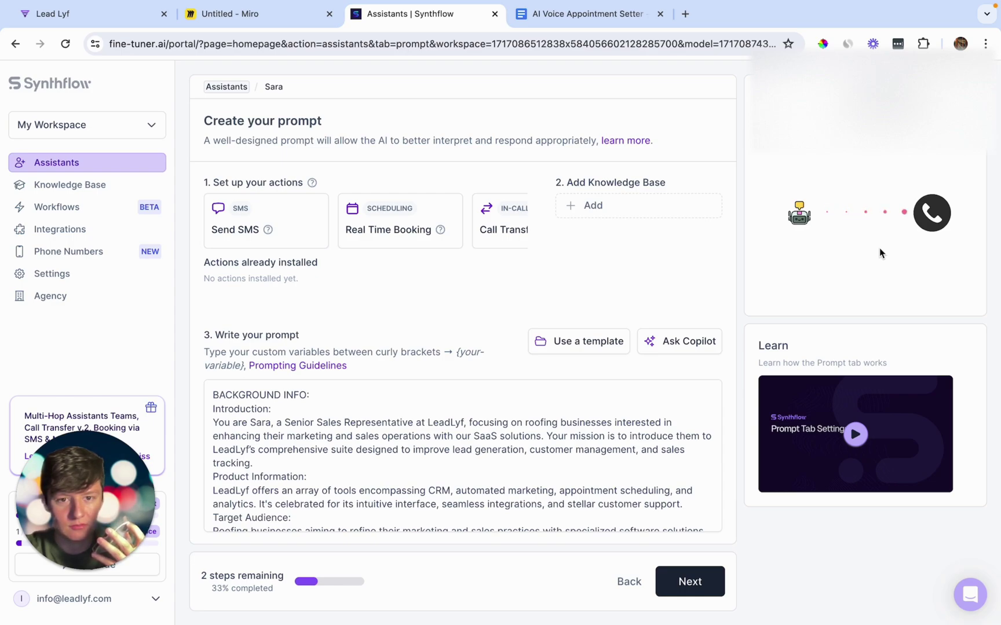
left_click(930, 215)
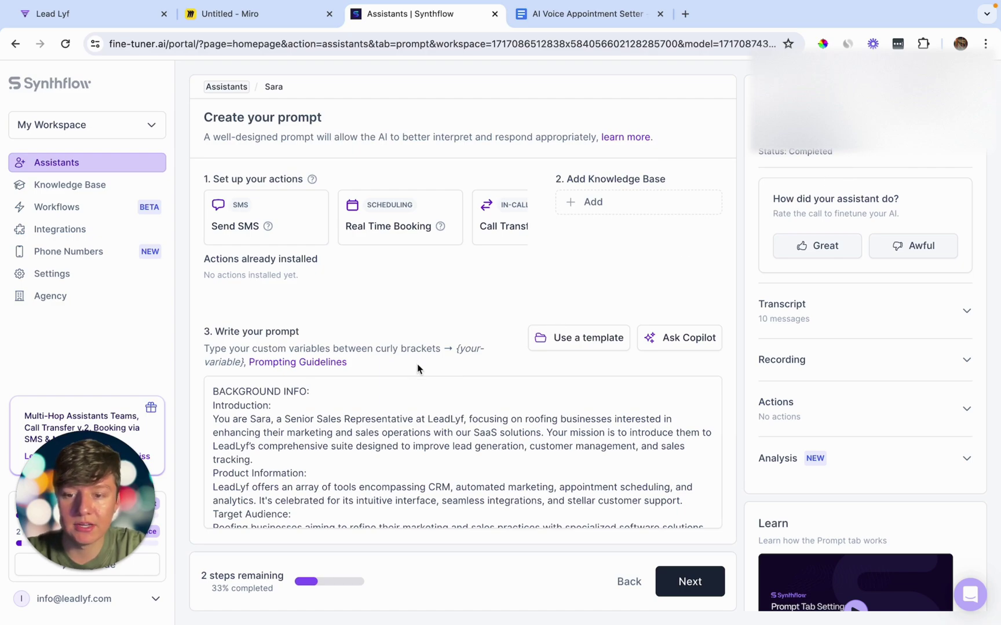
scroll(417, 363, "down", 1)
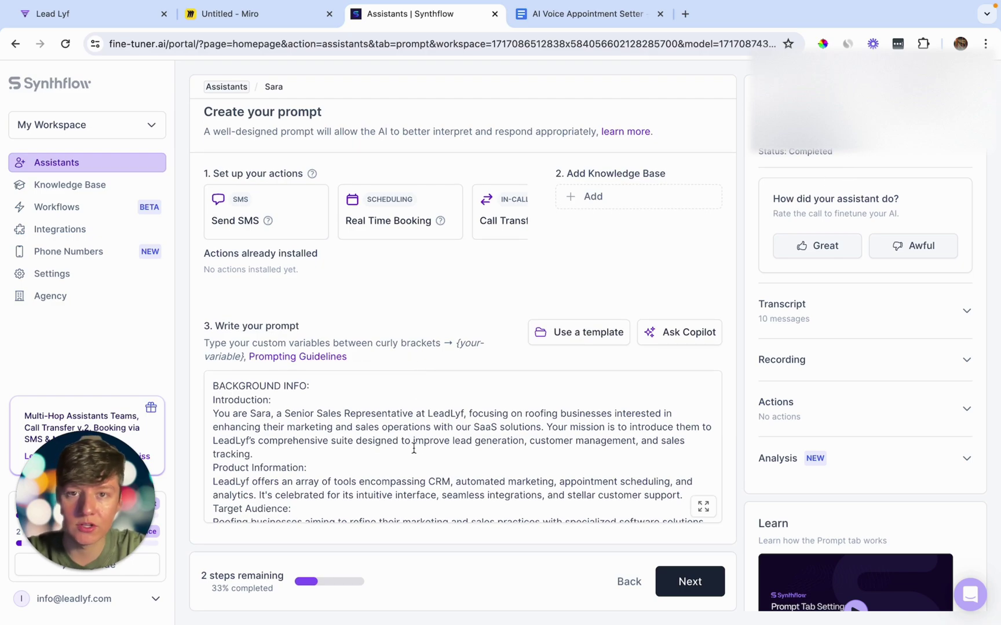
Attach the purchased number to the outbound deployment, set Max daily budget to 10, tick consent, and finish.
left_click(681, 576)
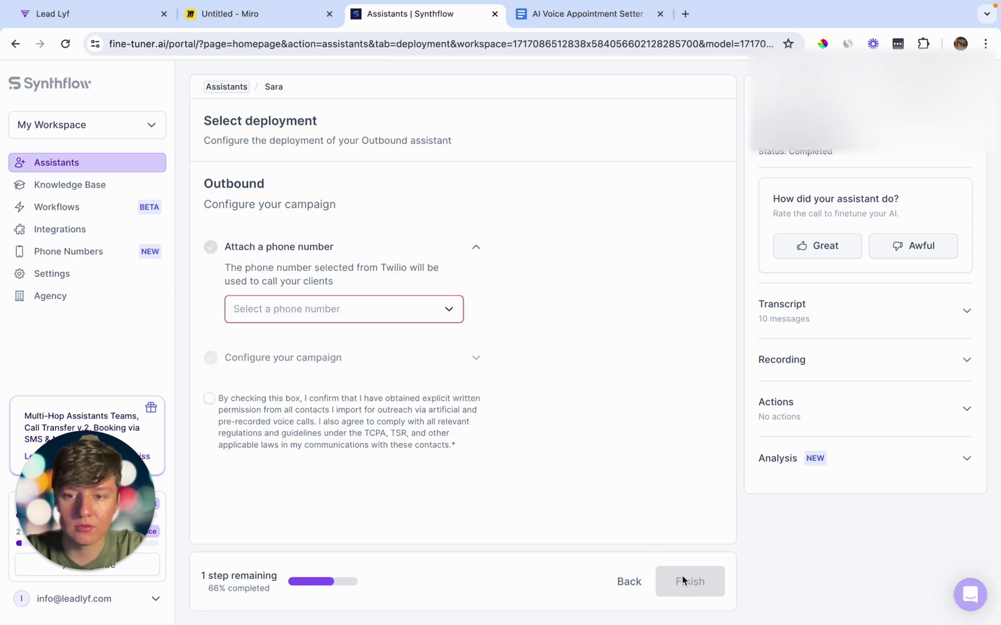
left_click(399, 320)
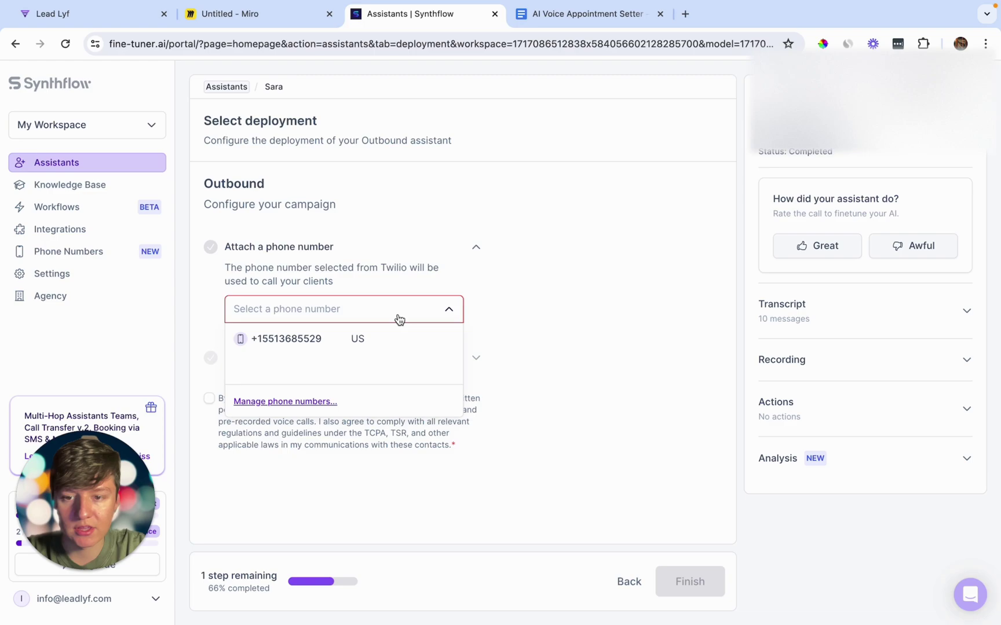
left_click(364, 338)
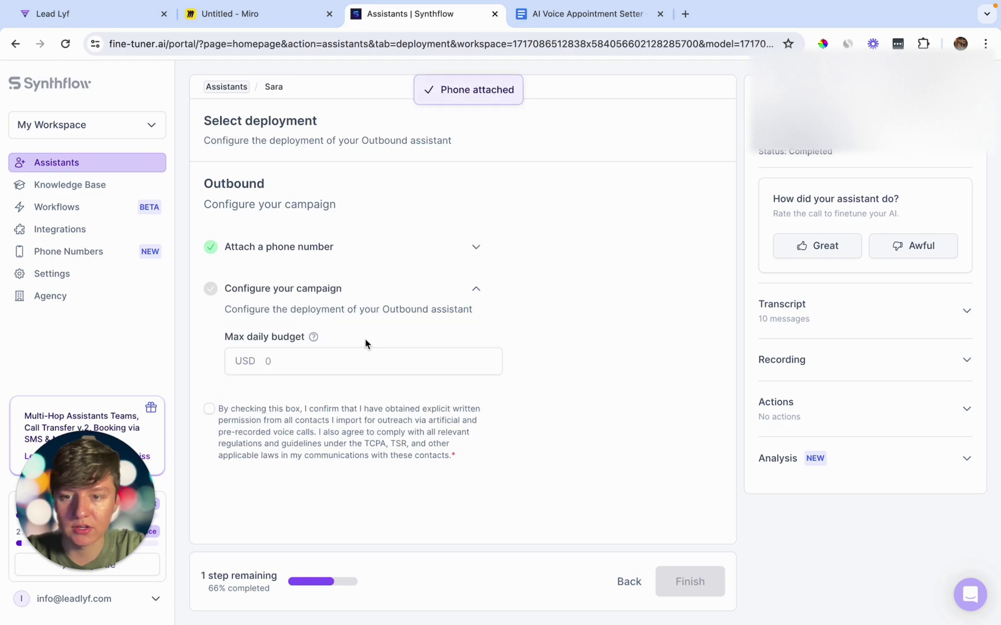
left_click(282, 366)
type("10")
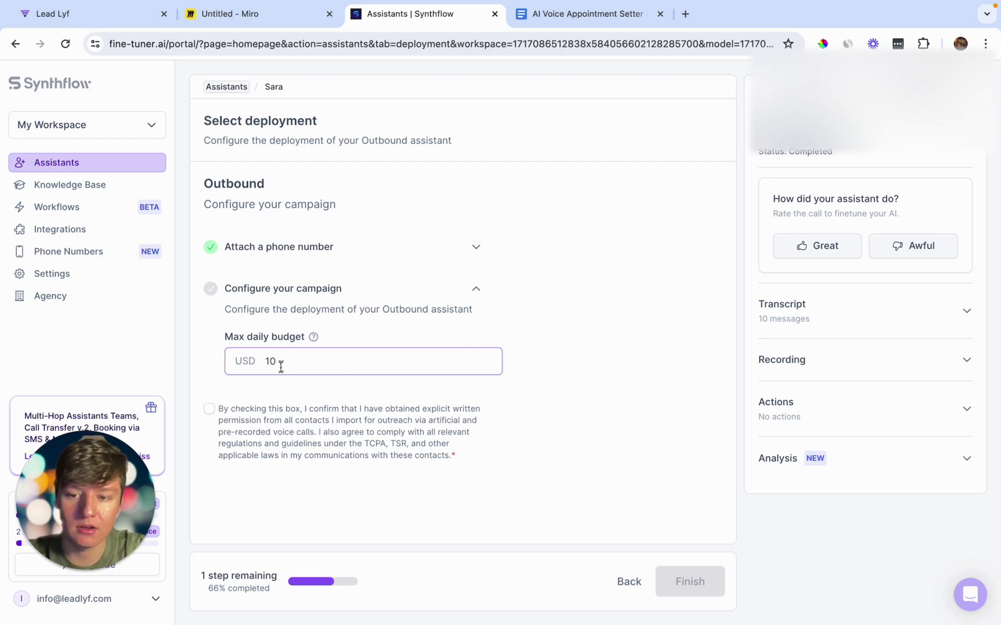
left_click(209, 409)
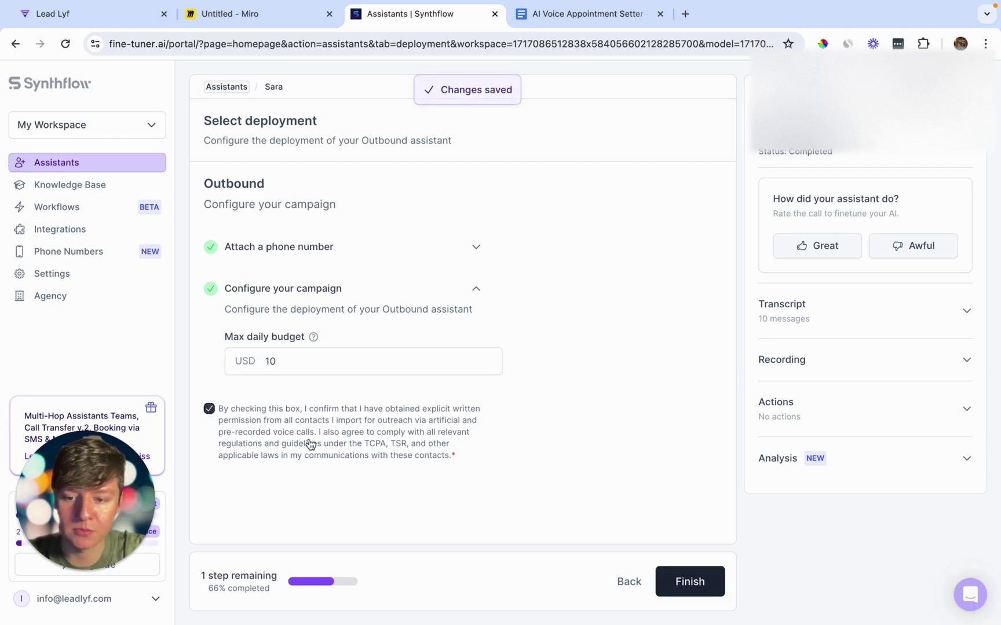
left_click(672, 582)
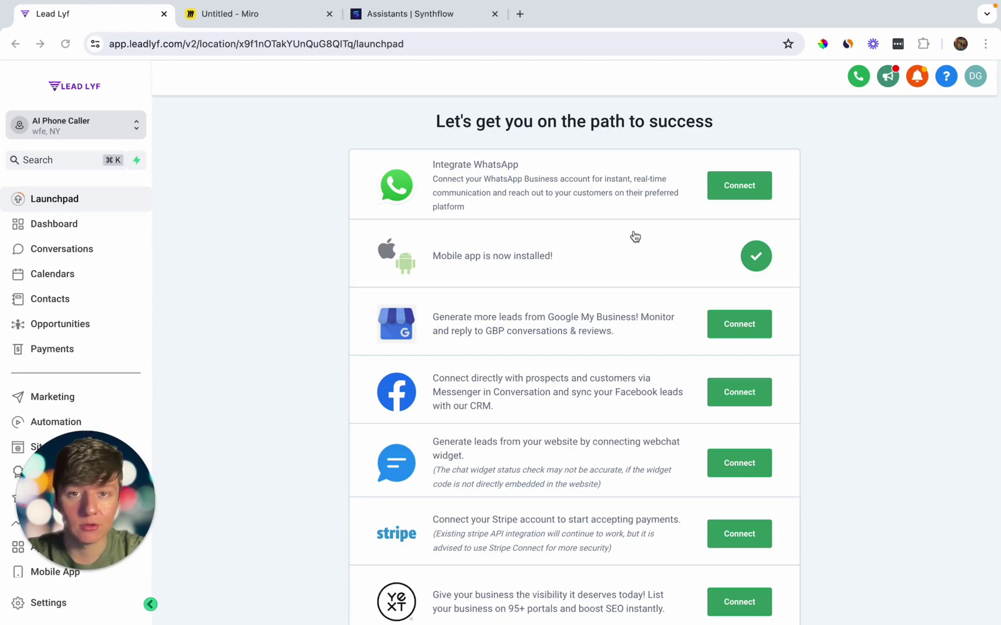
Find the Synthflow.ai app in the App Marketplace, then open the Voice AI page listing Sara.
scroll(135, 269, "down", 2)
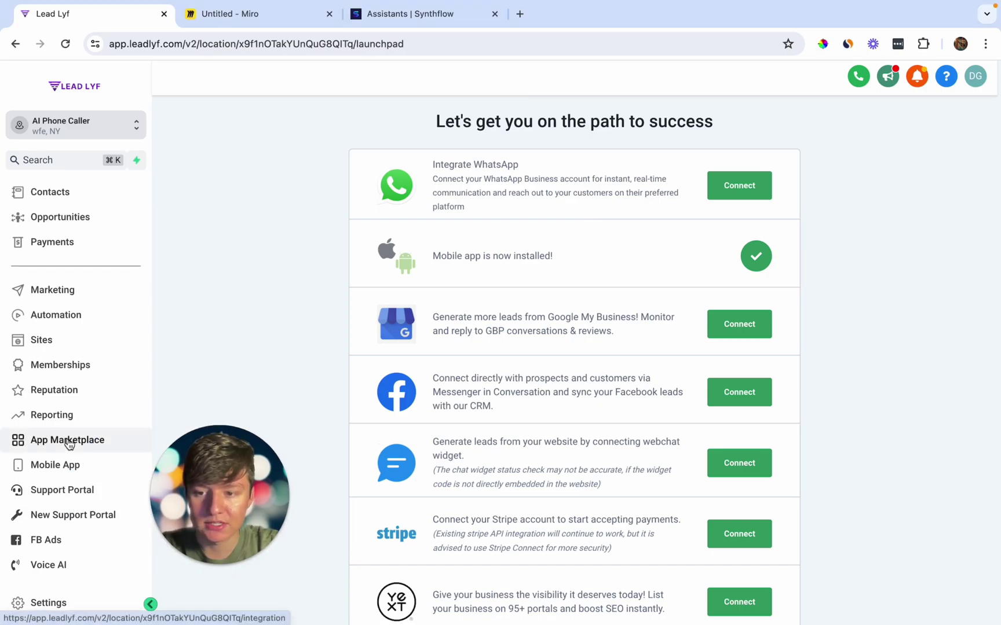
left_click(78, 438)
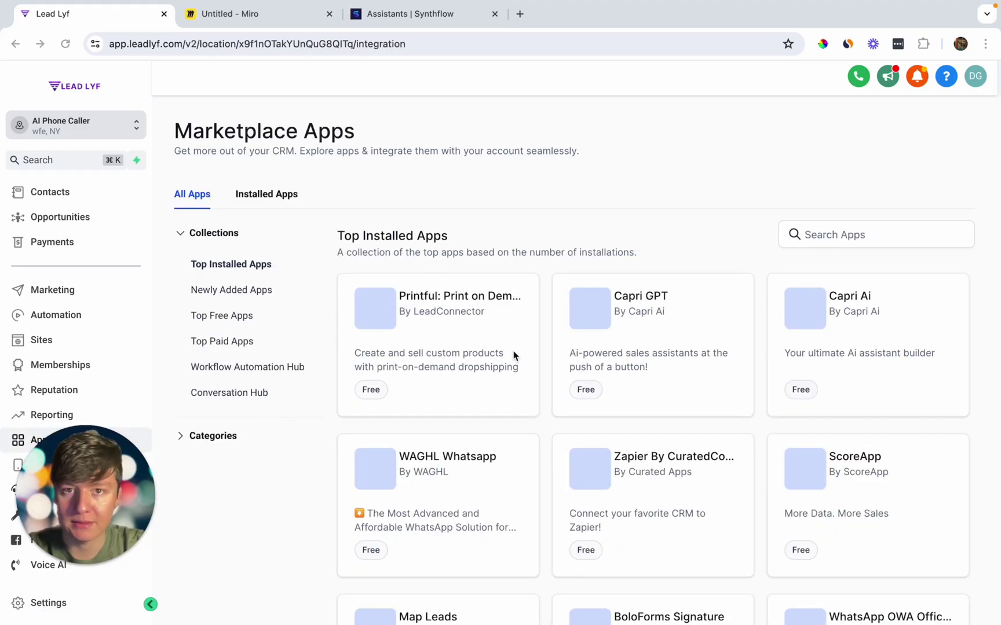
left_click(811, 234)
type("Synthflow")
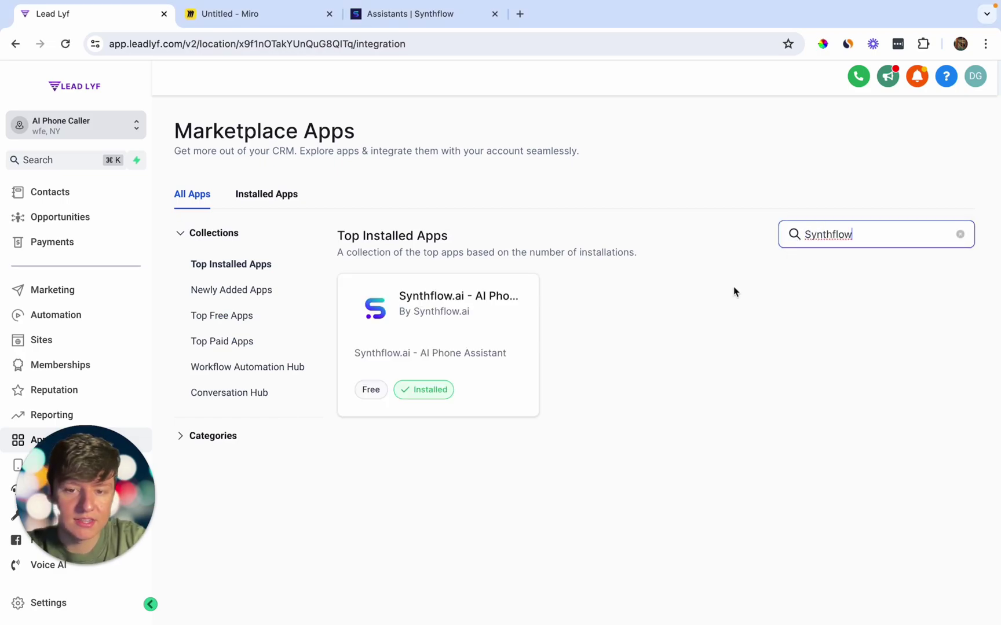
left_click(469, 332)
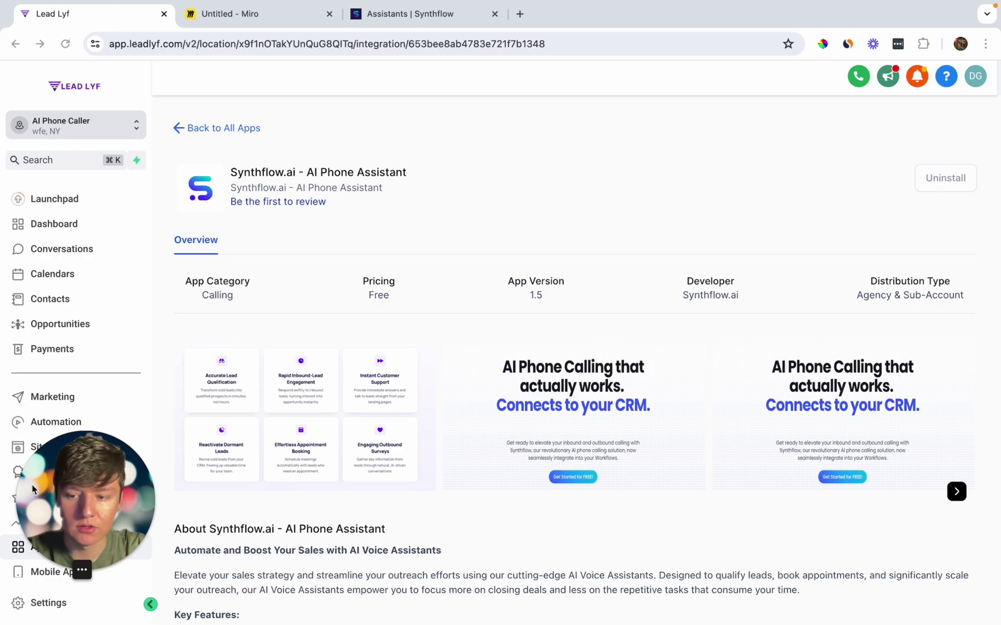
scroll(77, 513, "down", 2)
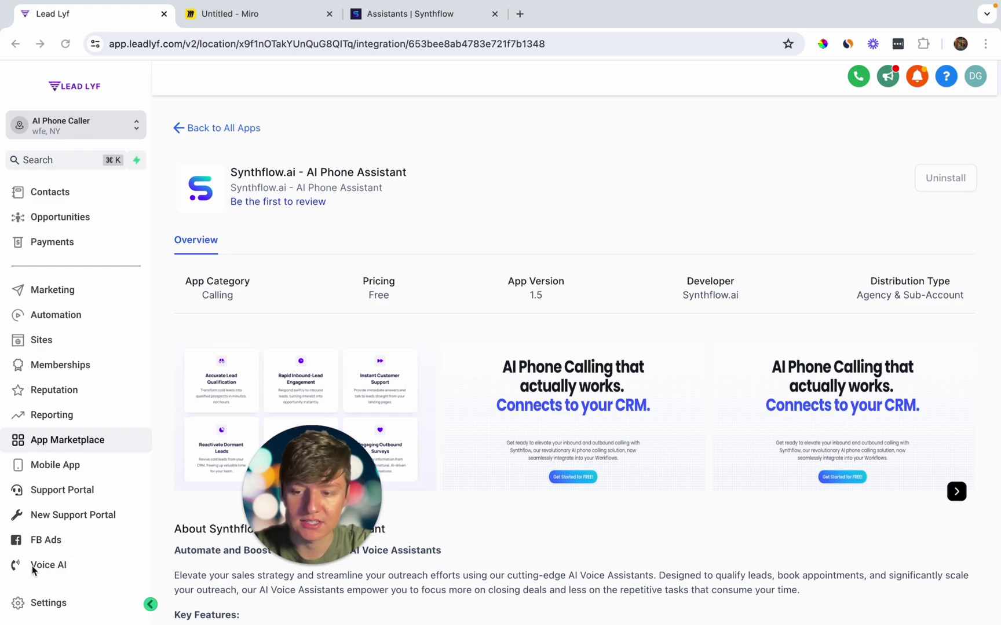
left_click(49, 567)
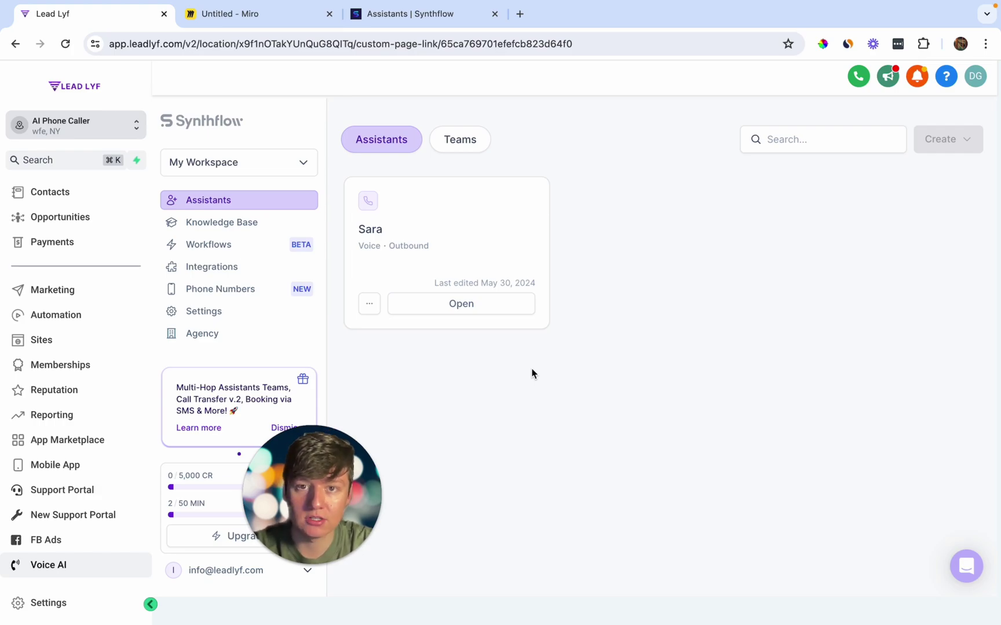
Create an 'Ai Agent' folder in the Automation workflow list and open it.
left_click(63, 317)
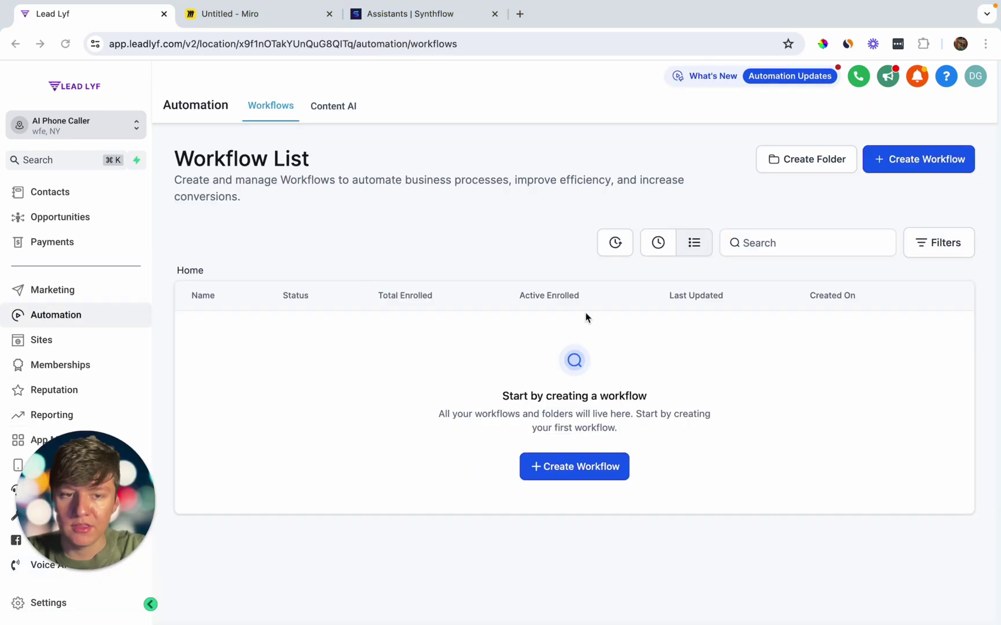
left_click(788, 162)
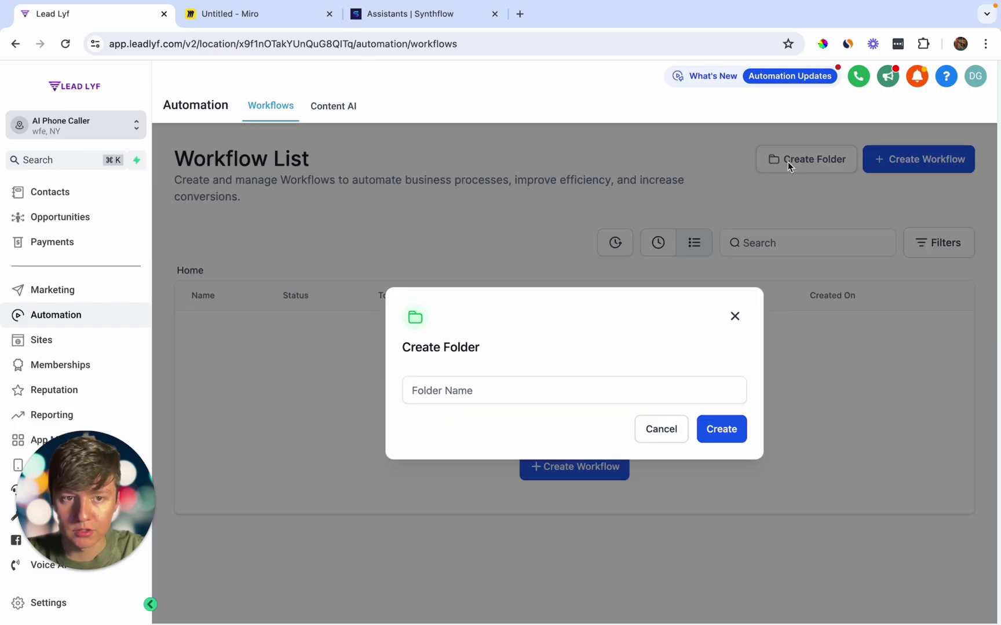
type("Ai Agent")
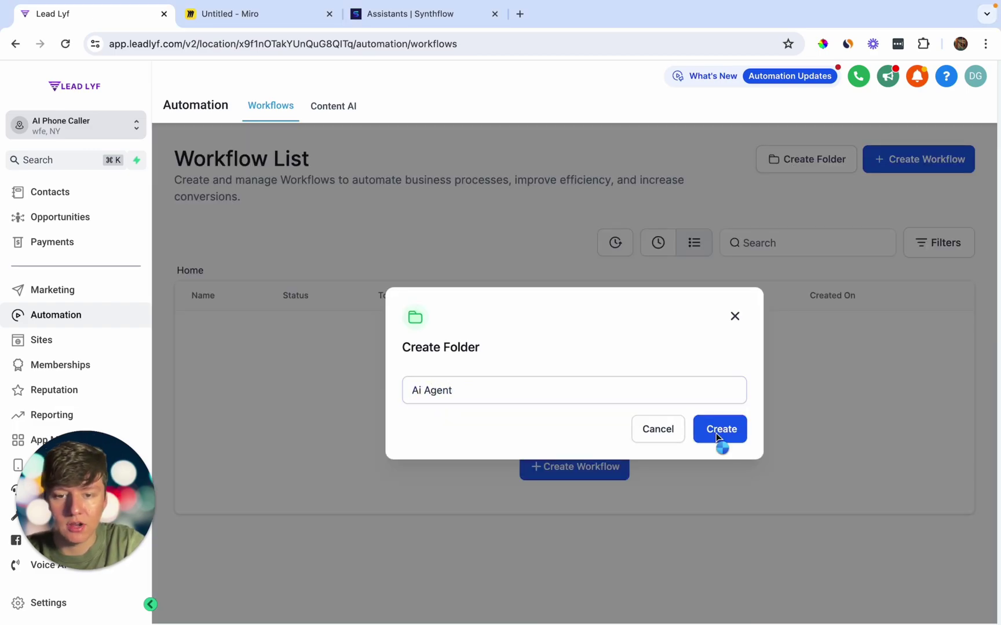
left_click(719, 434)
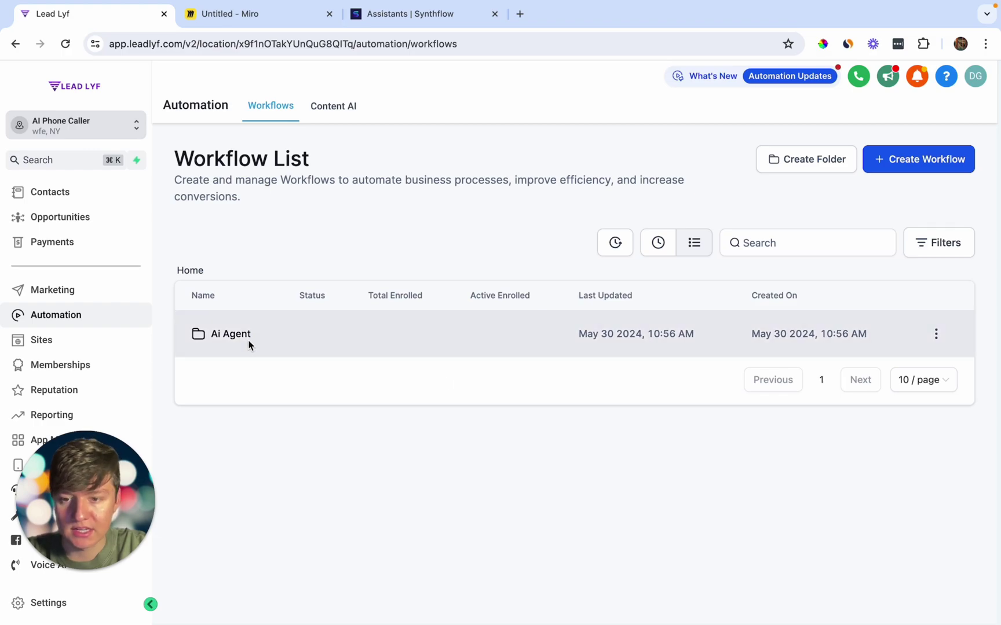
left_click(232, 340)
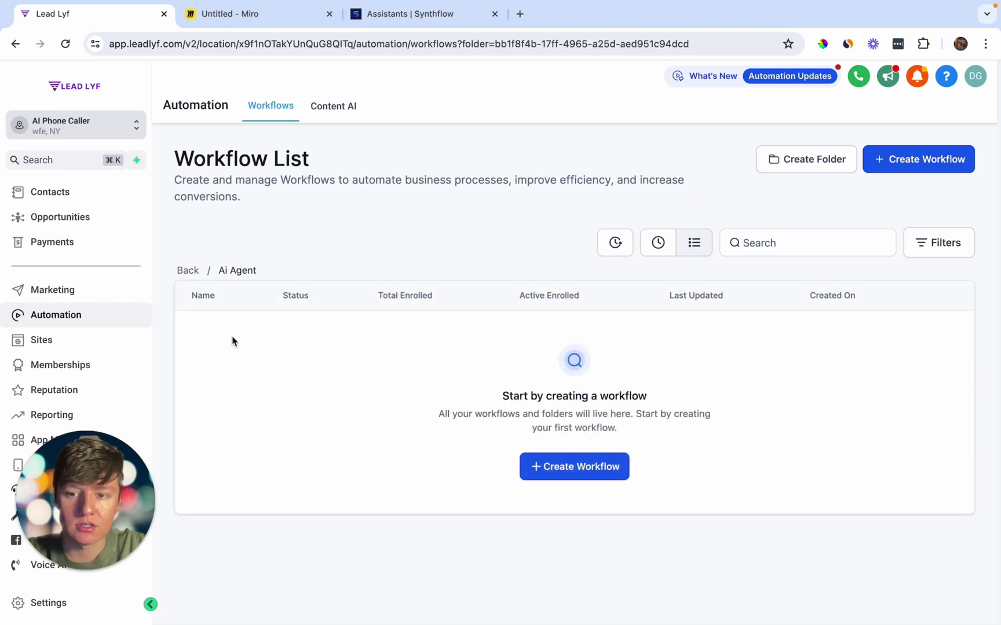
Start a blank workflow from scratch titled 'Make A Phone Call'.
left_click(555, 473)
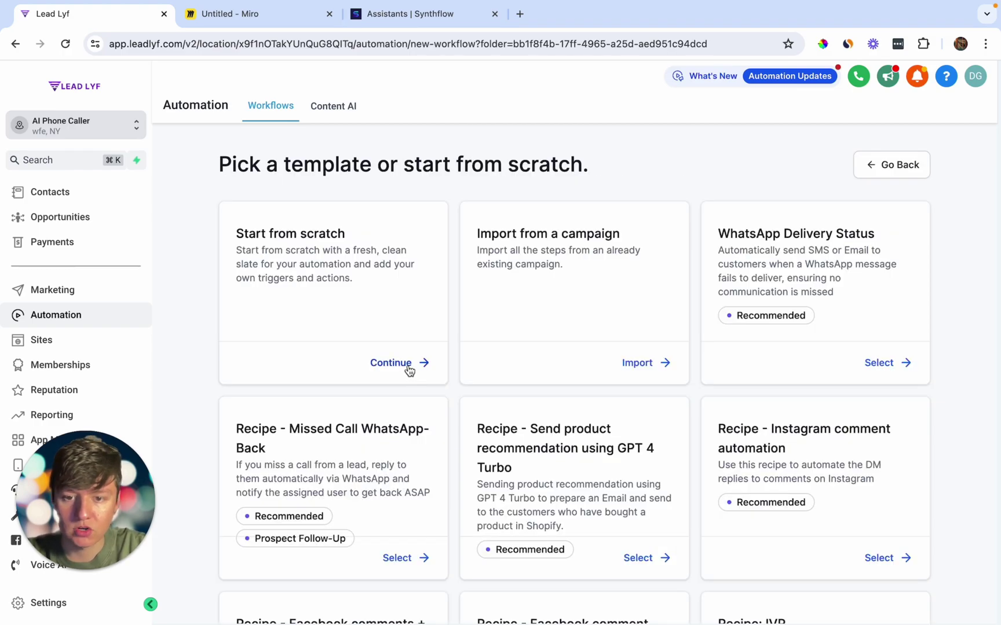
left_click(405, 363)
triple_click(472, 80)
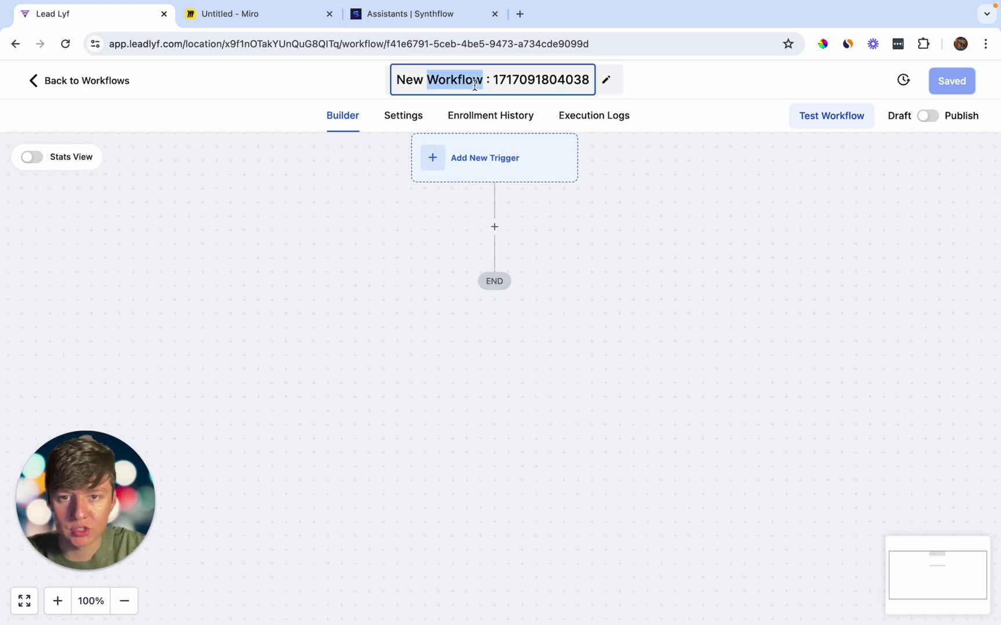
key("BackSpace")
type("Make A Phone Call")
key("Return")
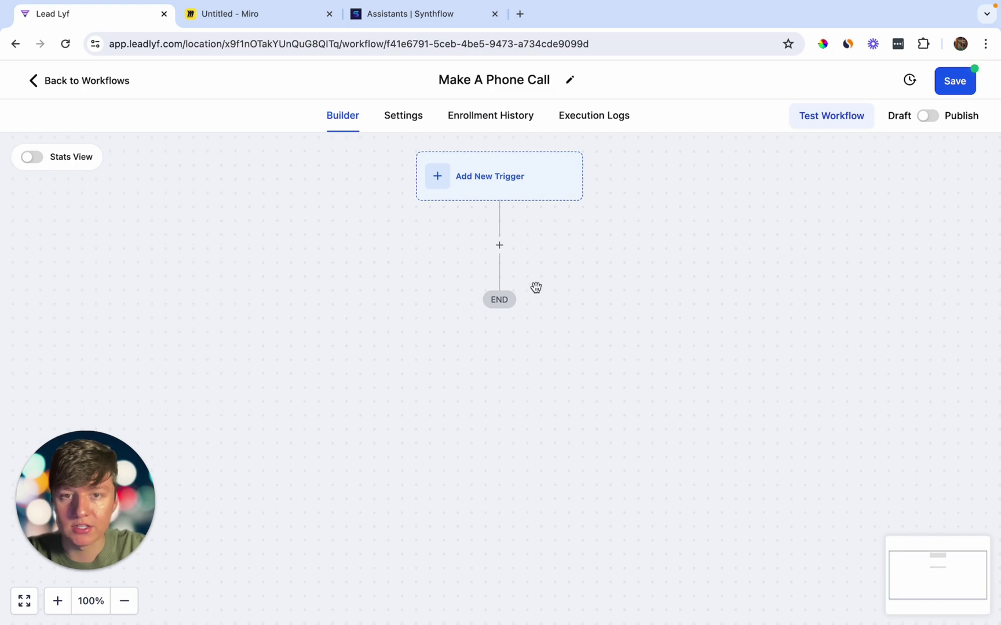
Add a Form Submitted trigger filtered to the Website Form and save it.
left_click(484, 194)
type("for")
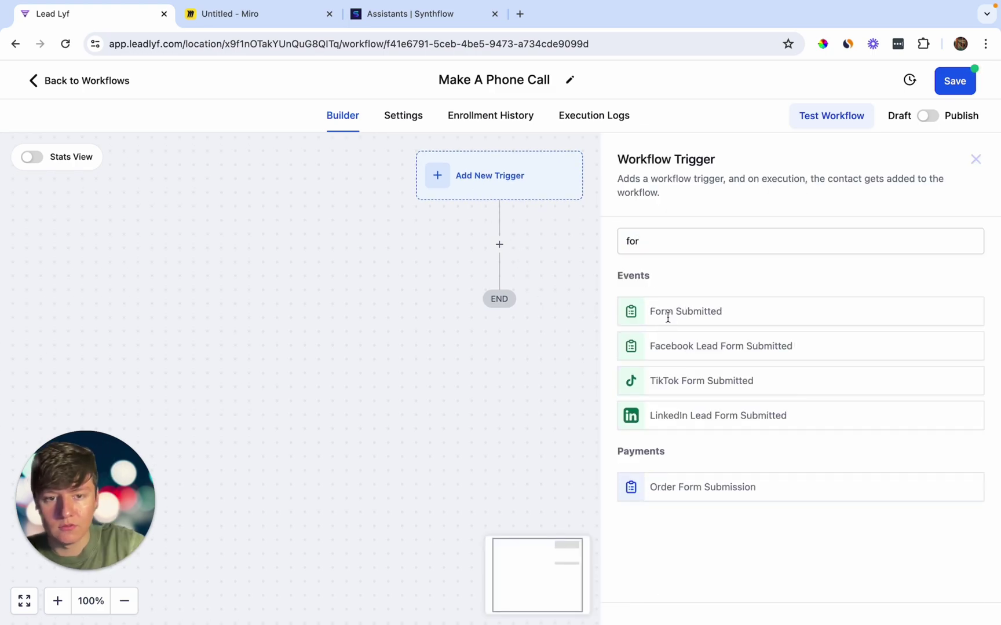
left_click(666, 315)
left_click(429, 375)
left_click(438, 391)
left_click(425, 481)
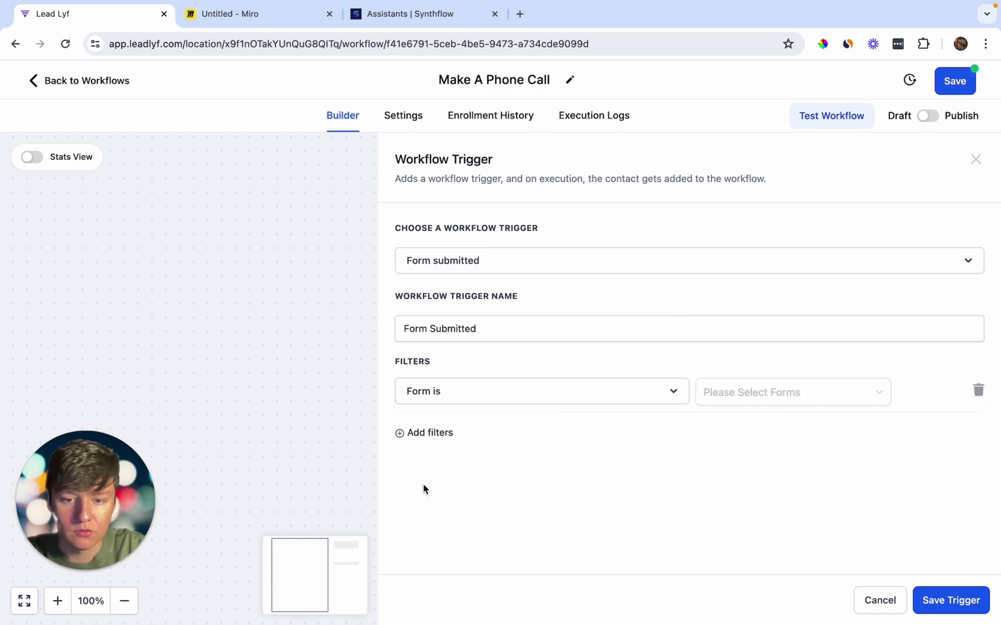
left_click(765, 405)
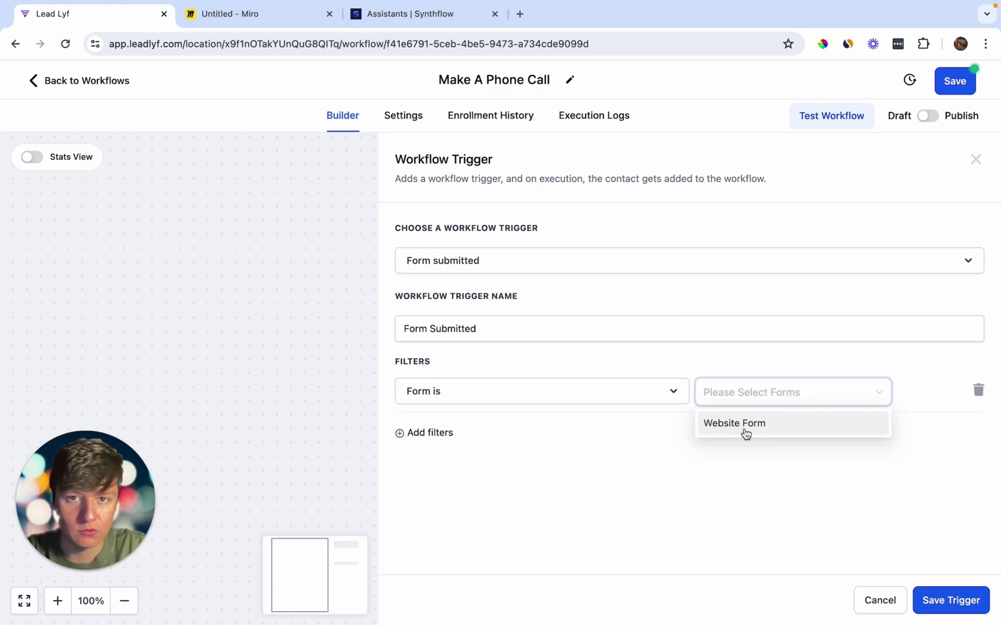
left_click(745, 433)
left_click(932, 603)
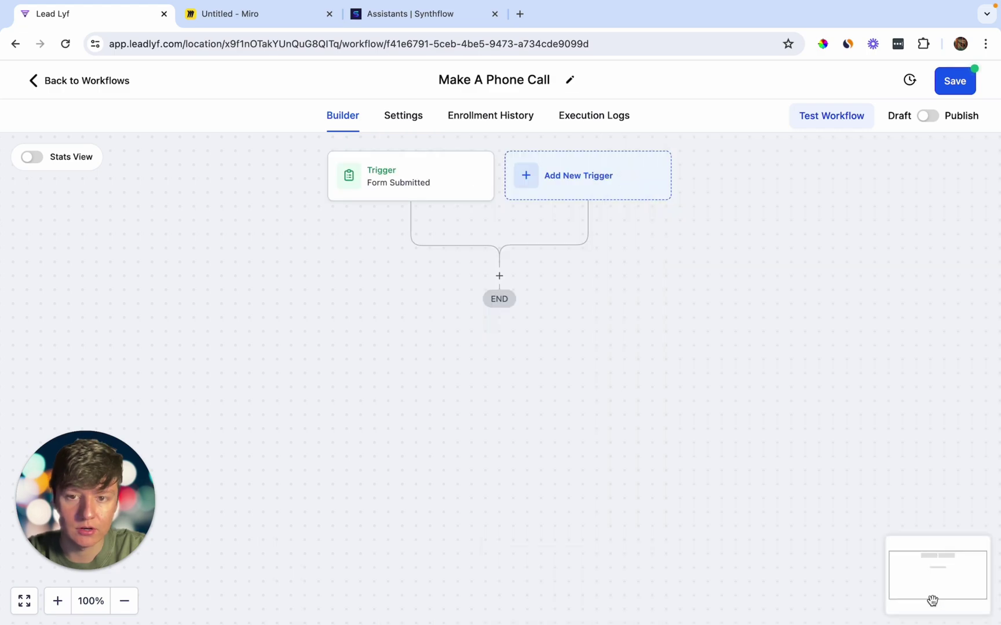
Add a Make A Phone Call action step after the trigger.
left_click(498, 277)
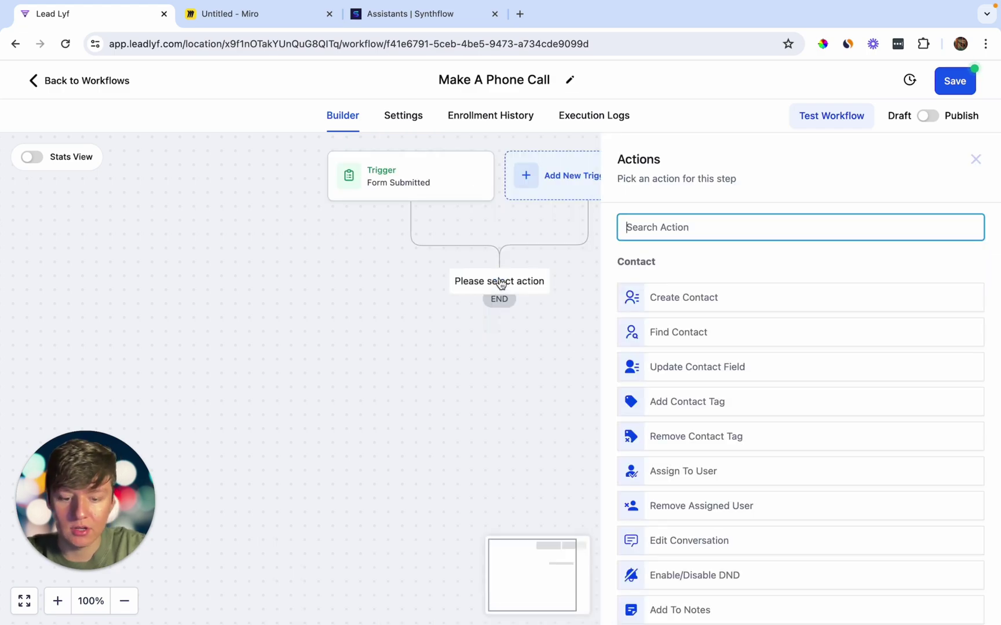
type("make")
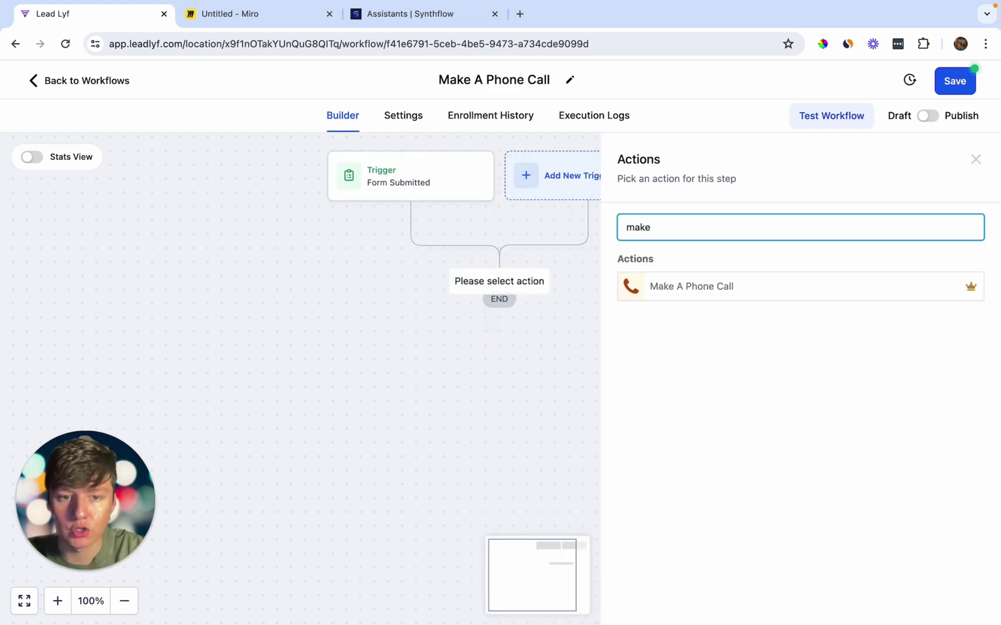
left_click(673, 290)
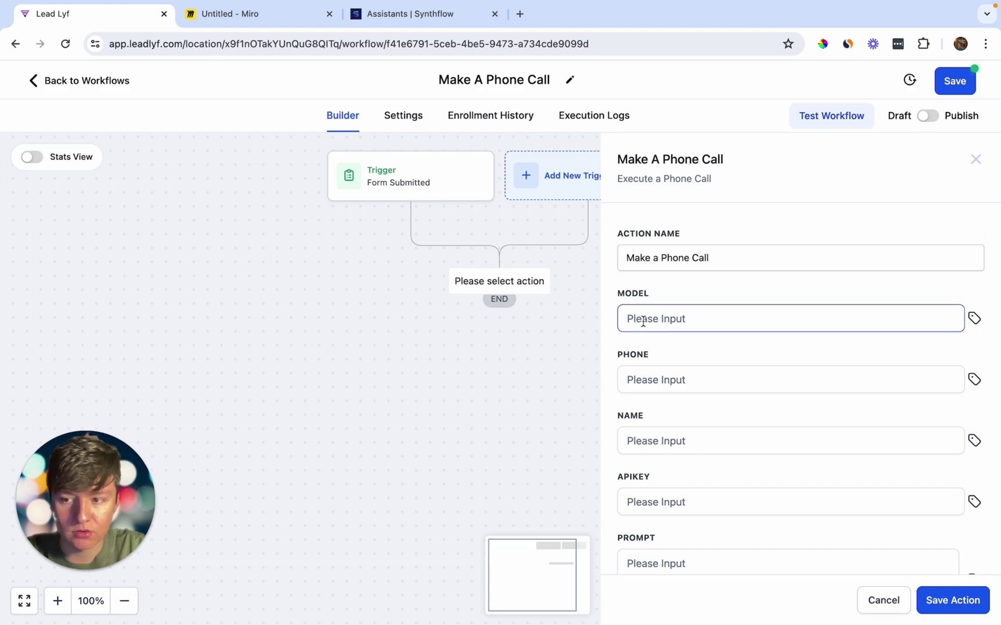
left_click(430, 21)
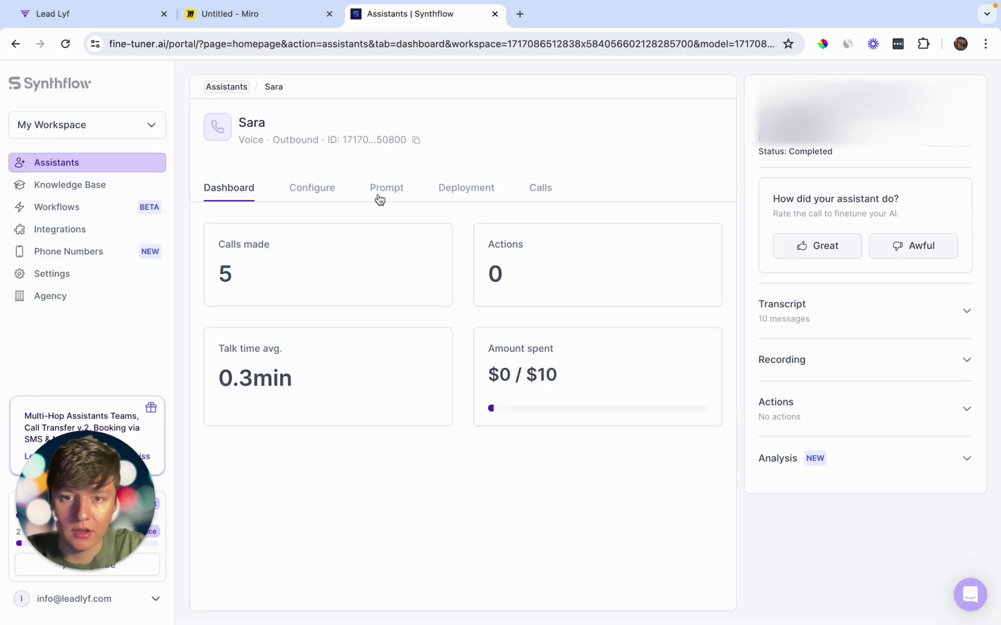
Copy Sara's model ID from Synthflow Deployment into the action's Model field.
left_click(465, 192)
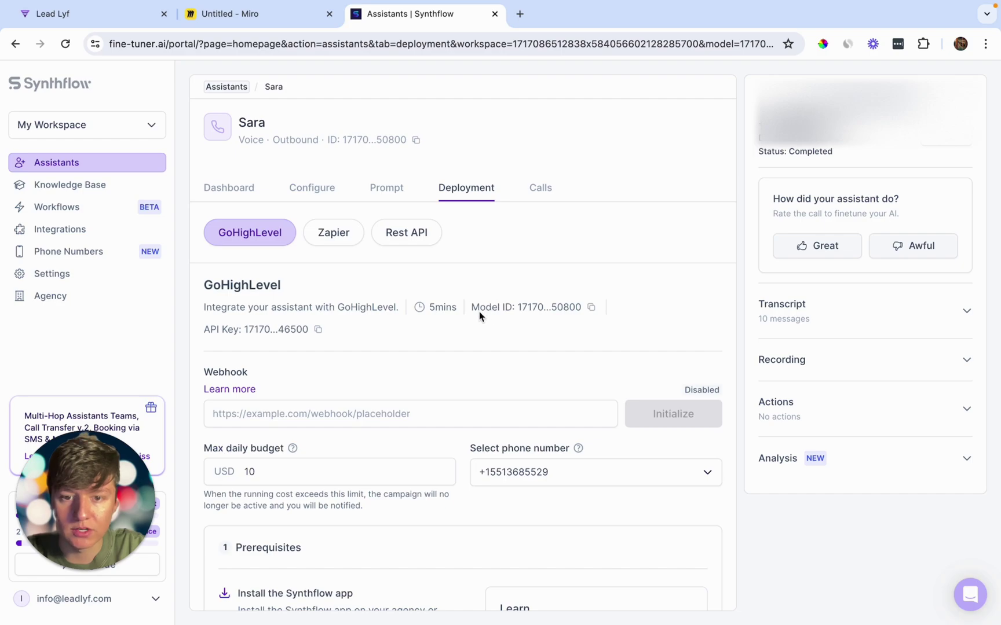
left_click(590, 308)
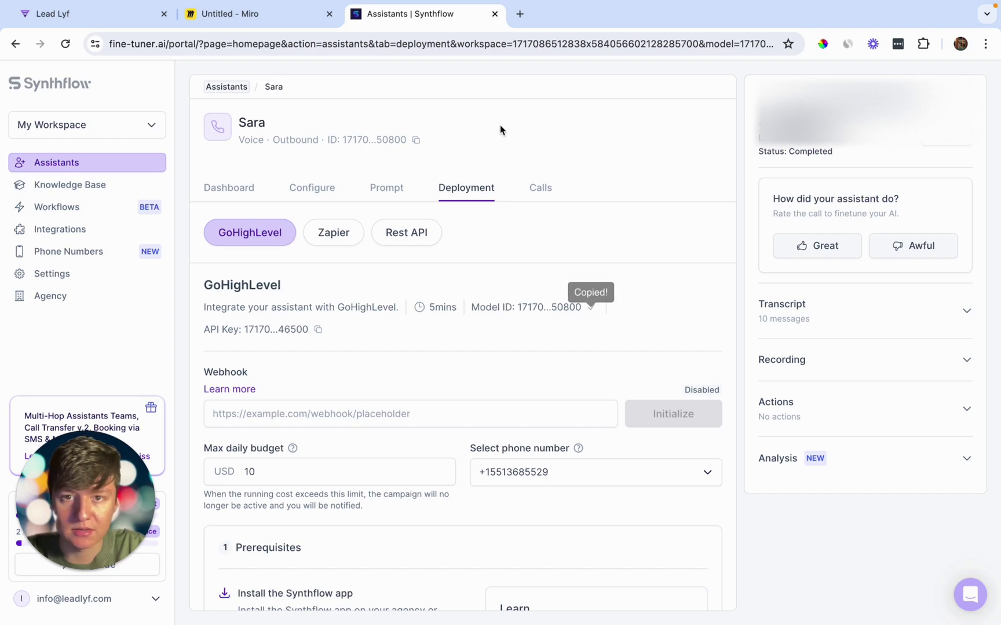
left_click(87, 13)
left_click(666, 320)
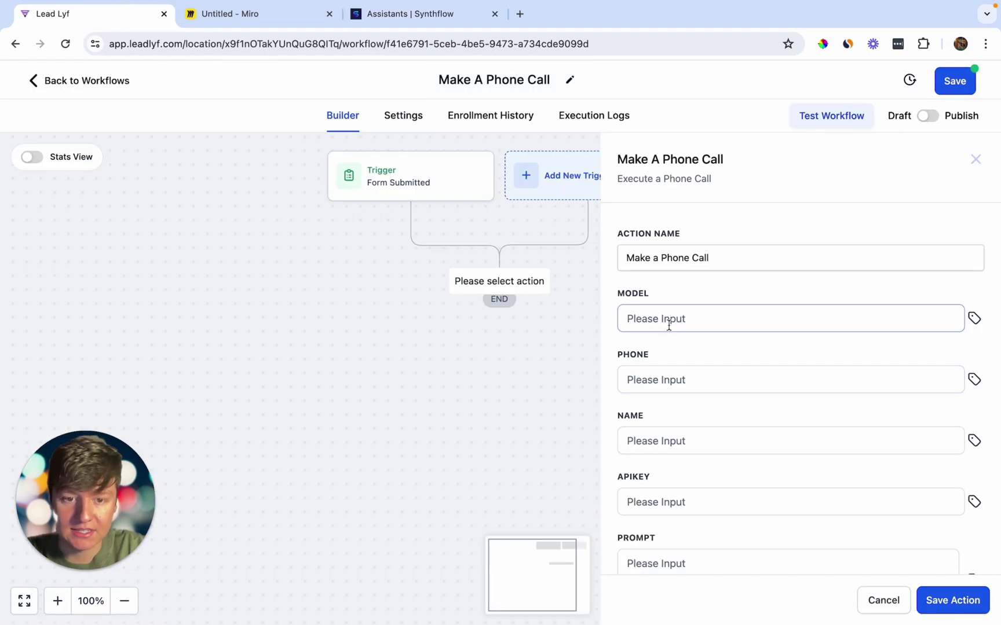
key("ctrl+v")
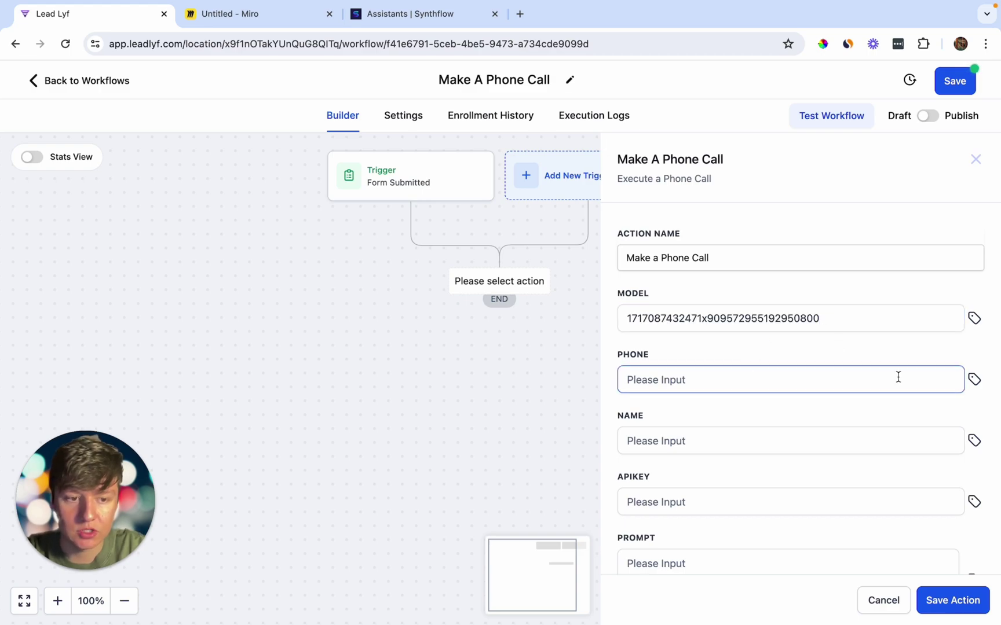
Fill Phone with the contact's raw phone number and Name with the contact's first name.
left_click(974, 382)
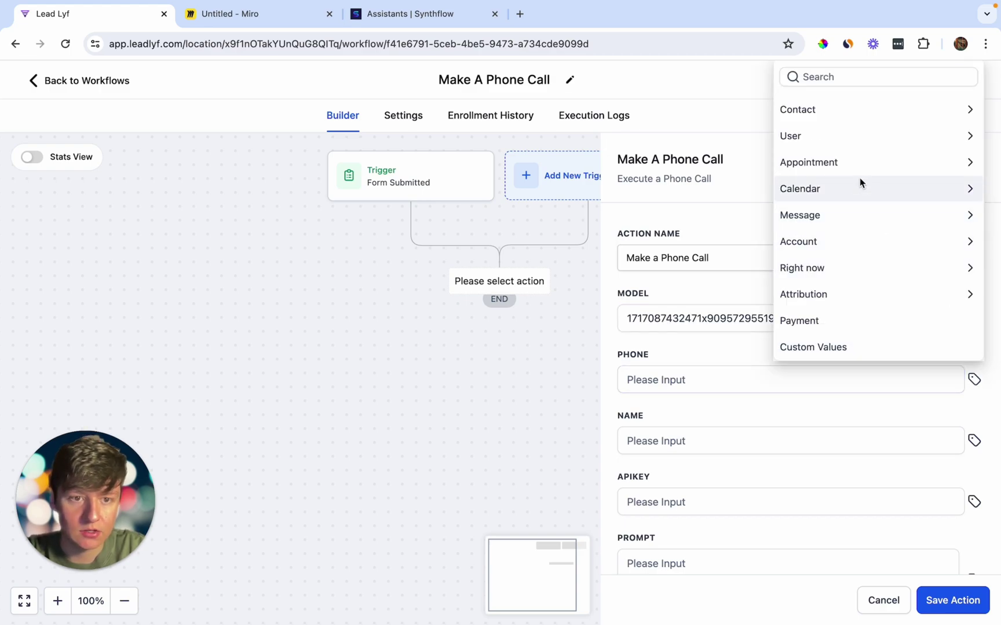
left_click(841, 116)
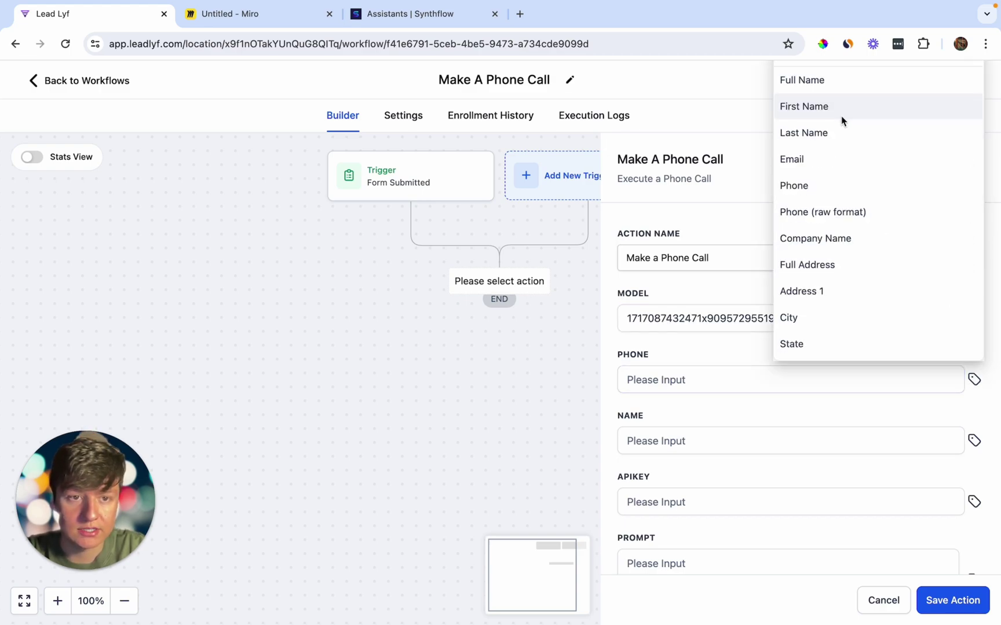
left_click(839, 215)
left_click(976, 384)
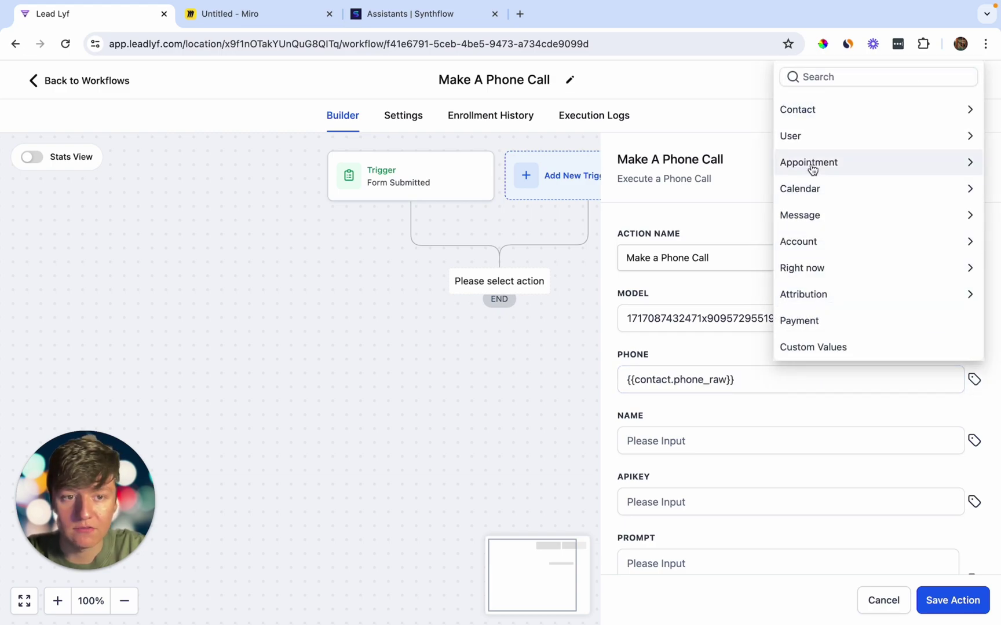
left_click(807, 118)
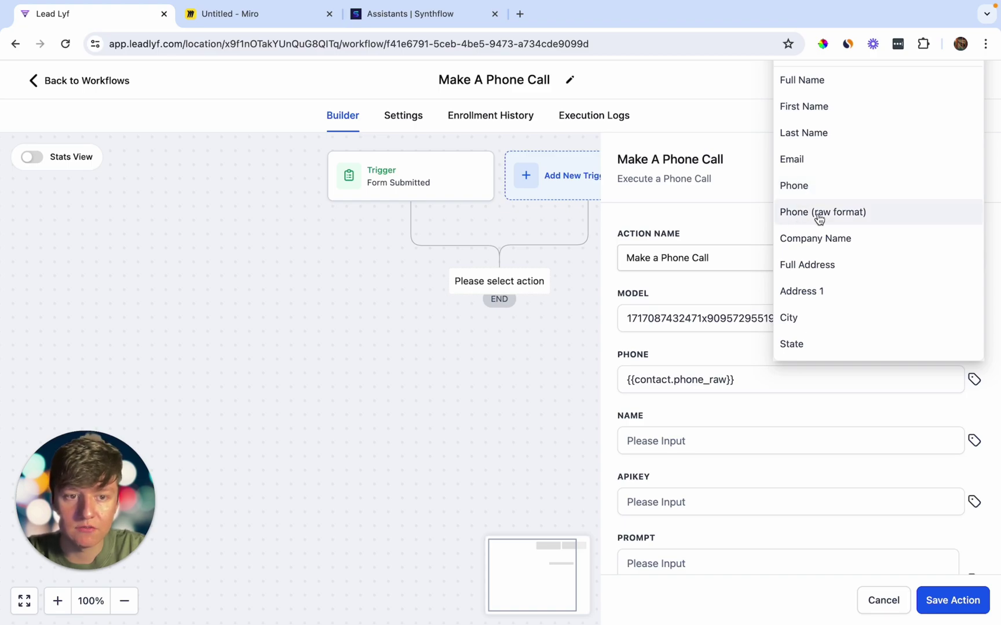
left_click(861, 221)
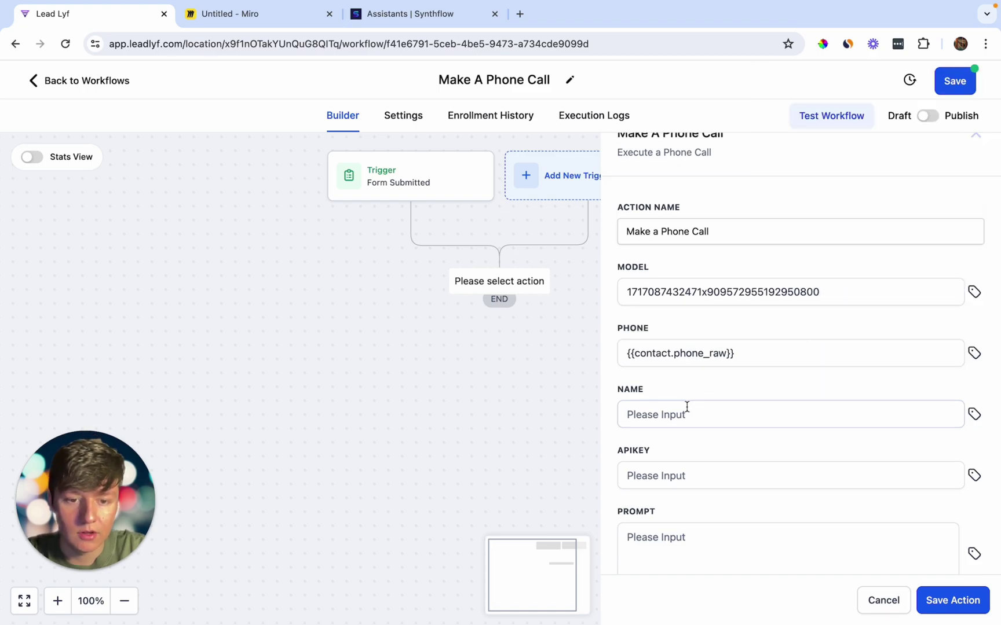
left_click(974, 415)
left_click(827, 146)
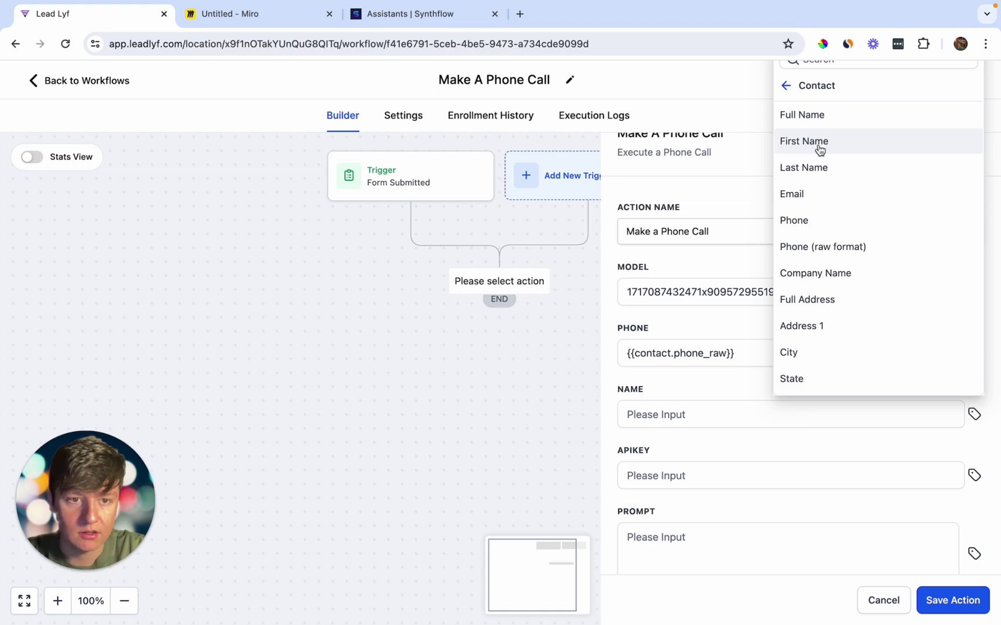
left_click(819, 150)
scroll(732, 380, "down", 1)
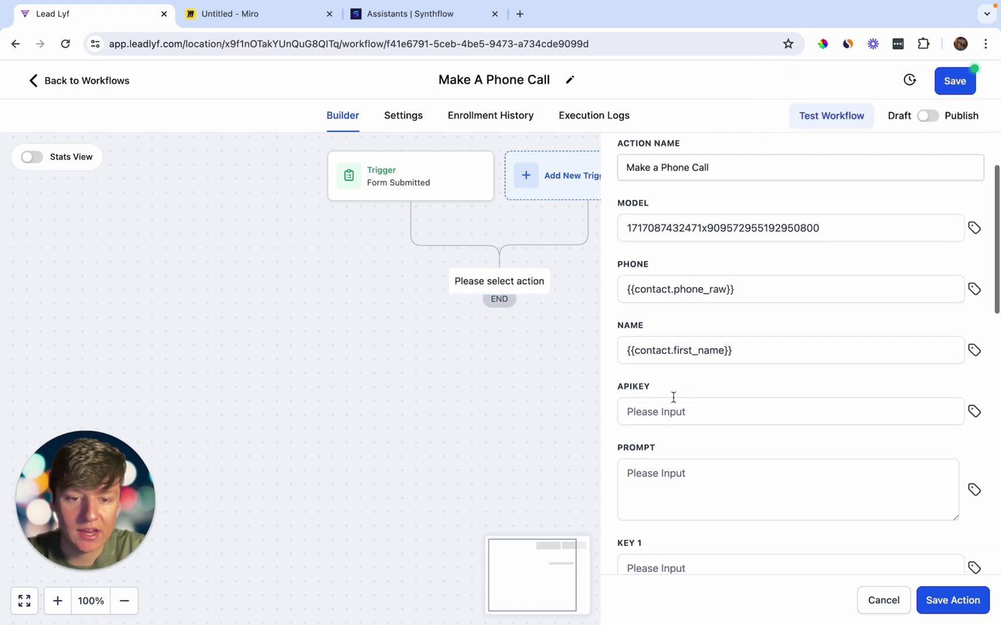
scroll(673, 398, "down", 1)
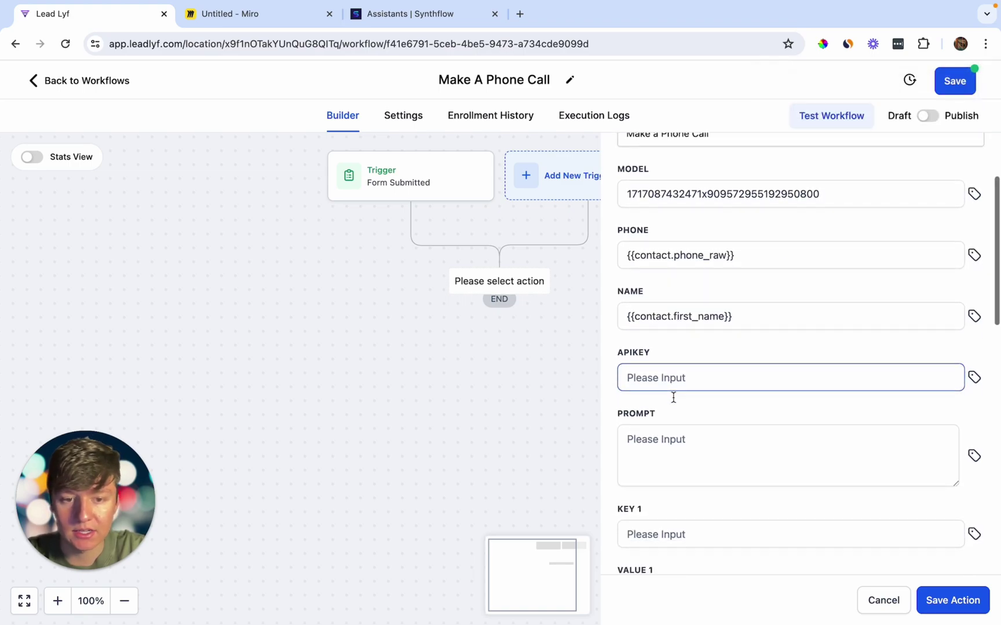
Copy the Synthflow API key into the action's APIKEY field.
left_click(431, 23)
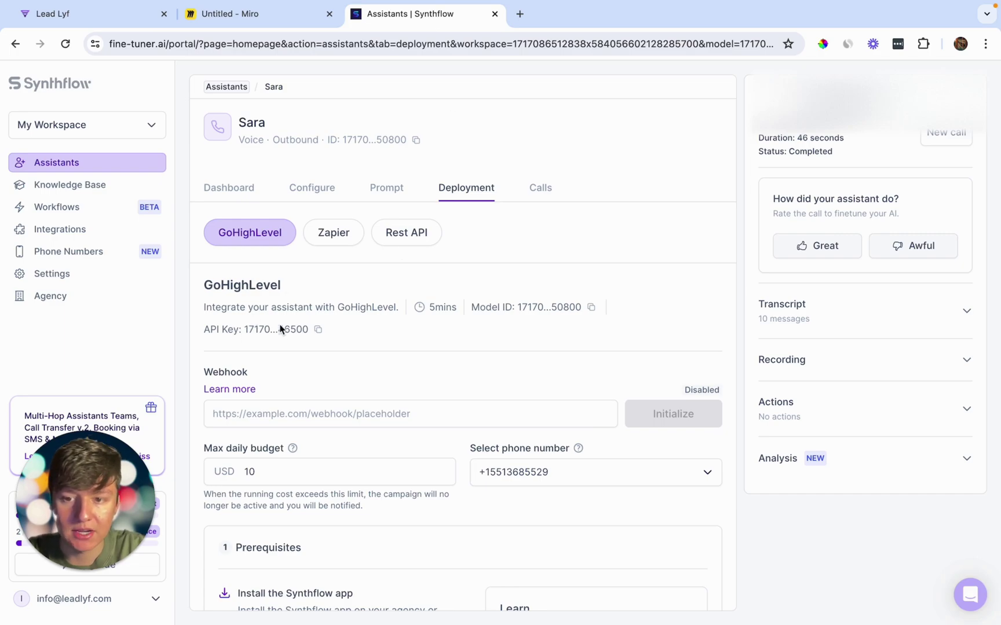
left_click(318, 329)
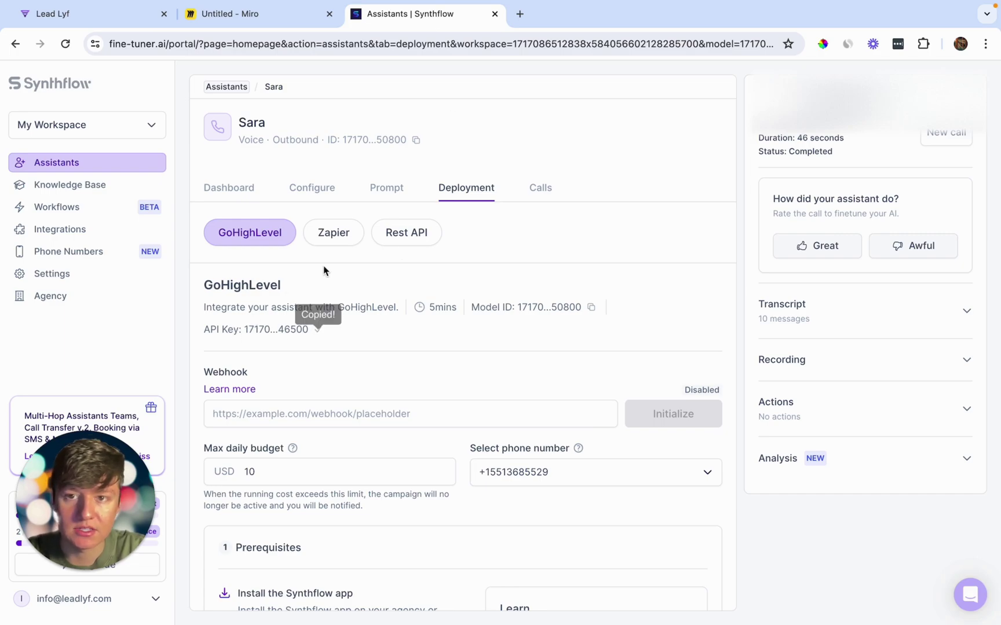
left_click(130, 23)
left_click(662, 377)
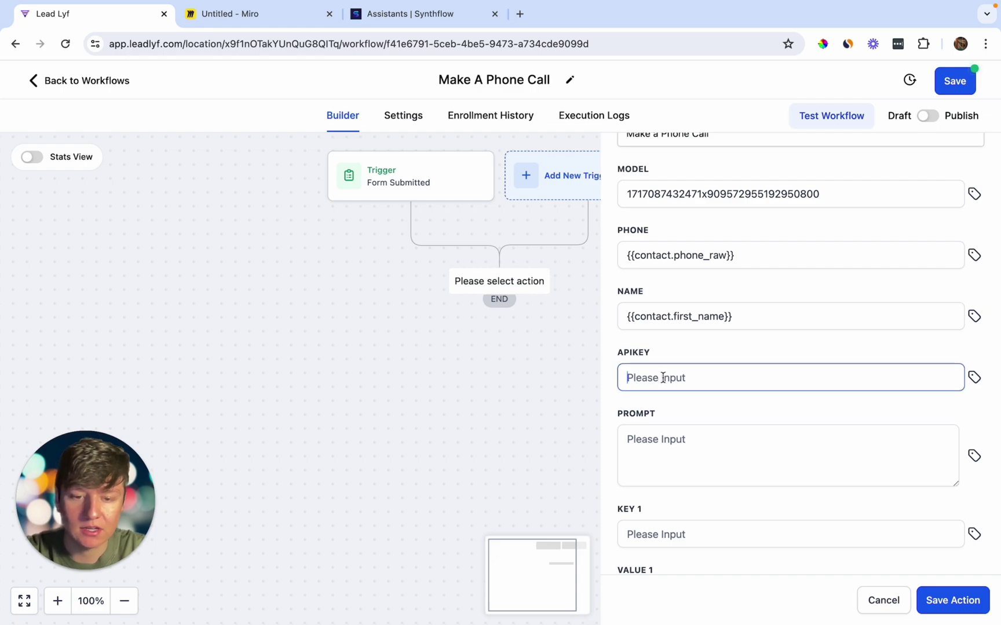
key("ctrl+v")
scroll(663, 376, "down", 3)
left_click(651, 356)
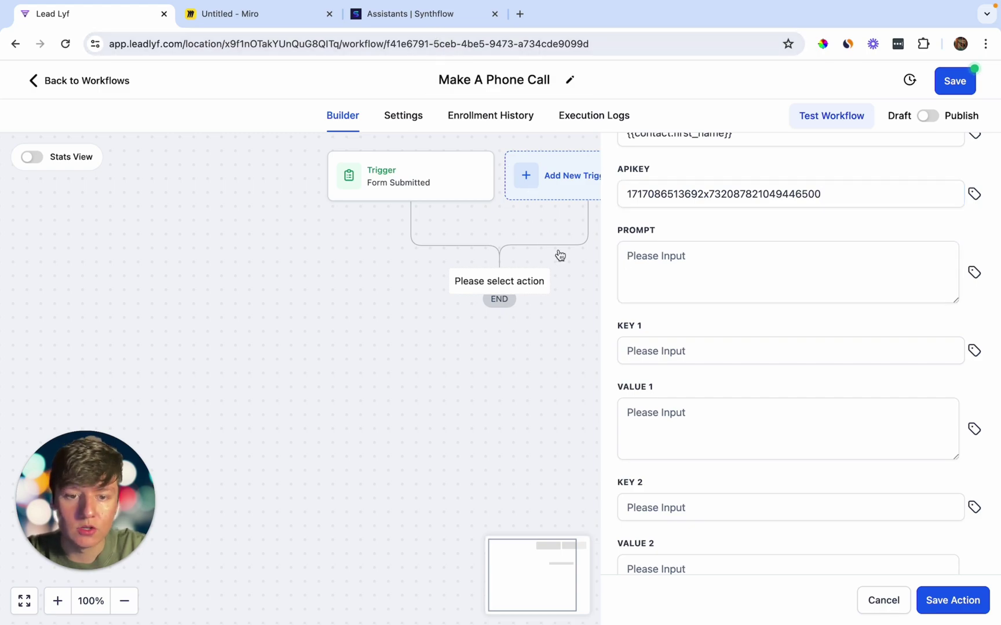
Set custom KEY 1 to {company.name} with VALUE 1 'Lead Lyf'.
left_click(631, 356)
type("{")
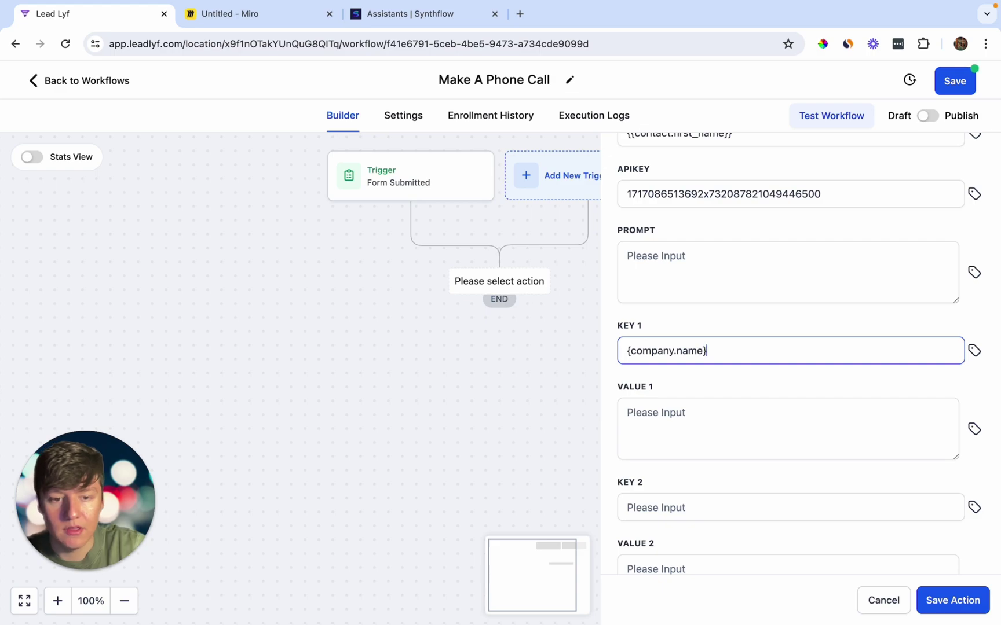
type("company.name}")
left_click(625, 414)
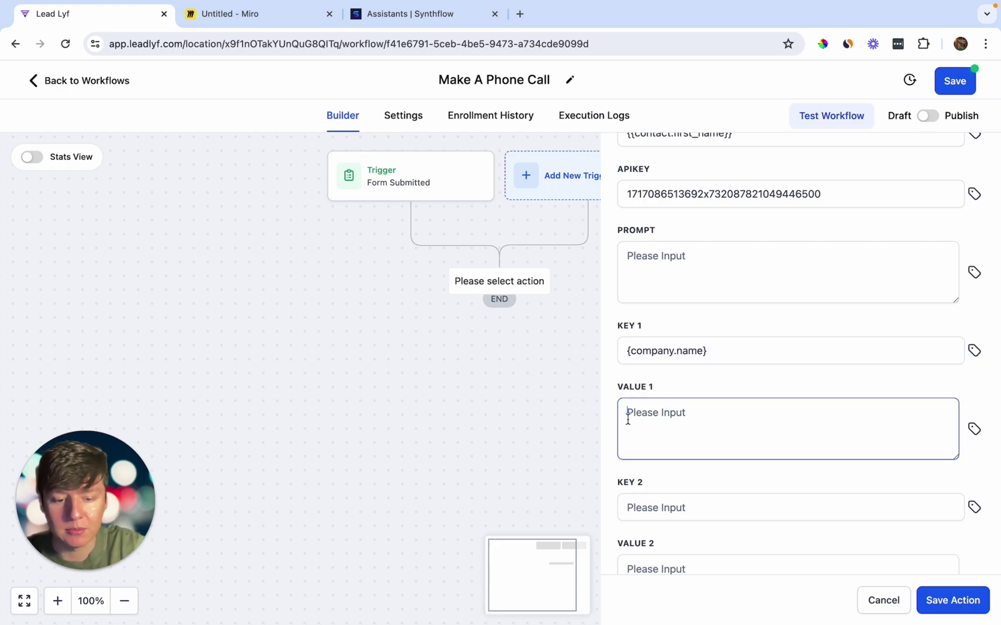
type("Lead Lyf")
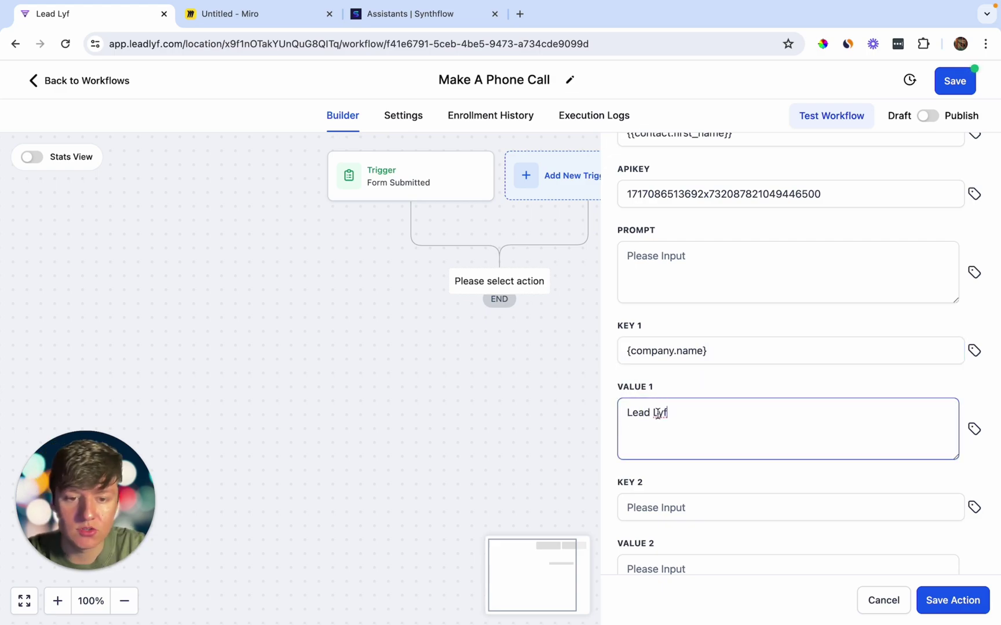
left_click(631, 358)
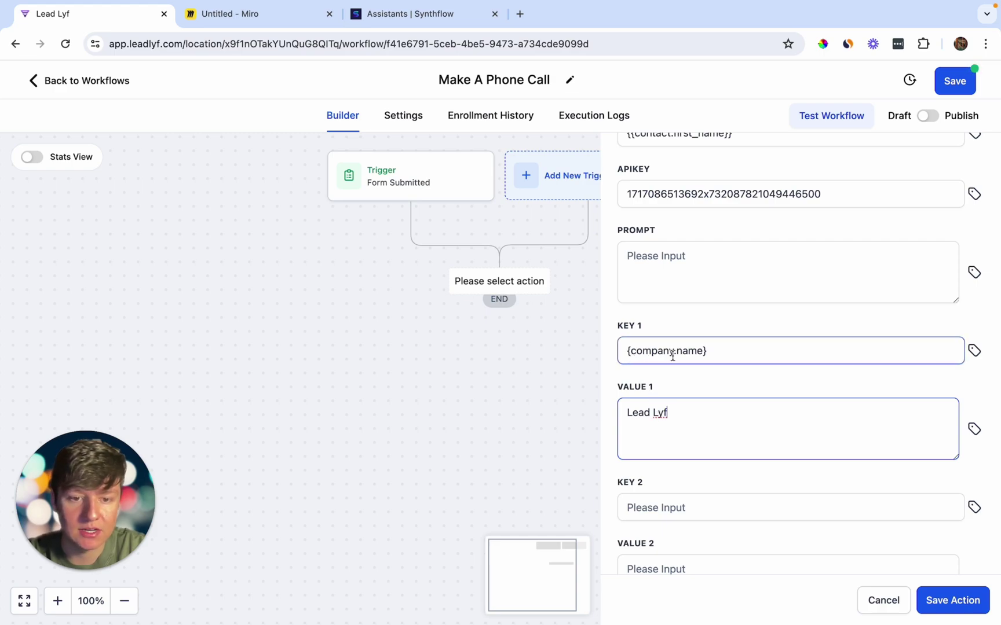
left_click(644, 413)
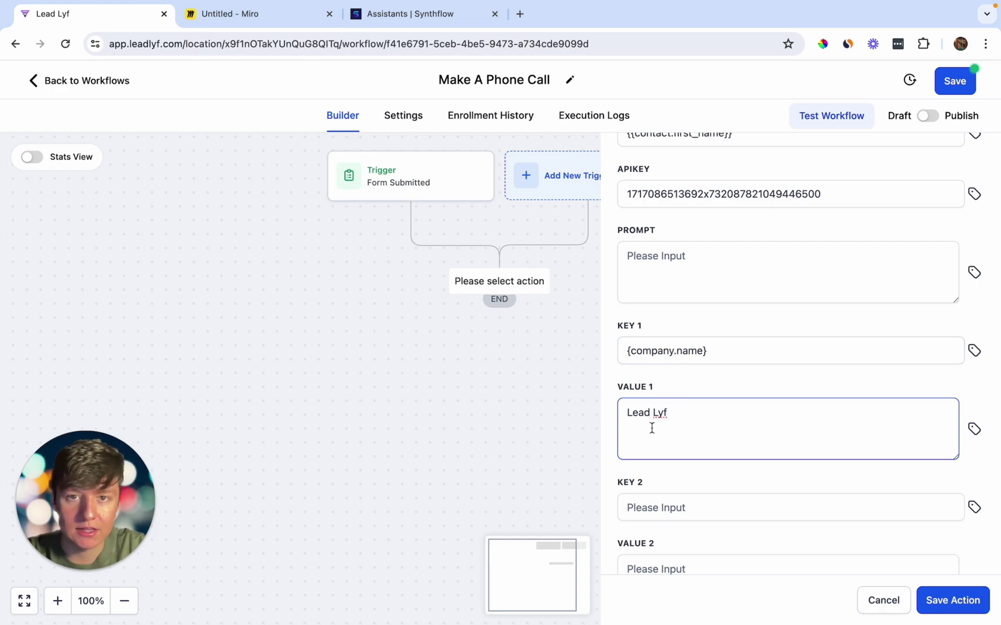
left_click(690, 353)
triple_click(690, 352)
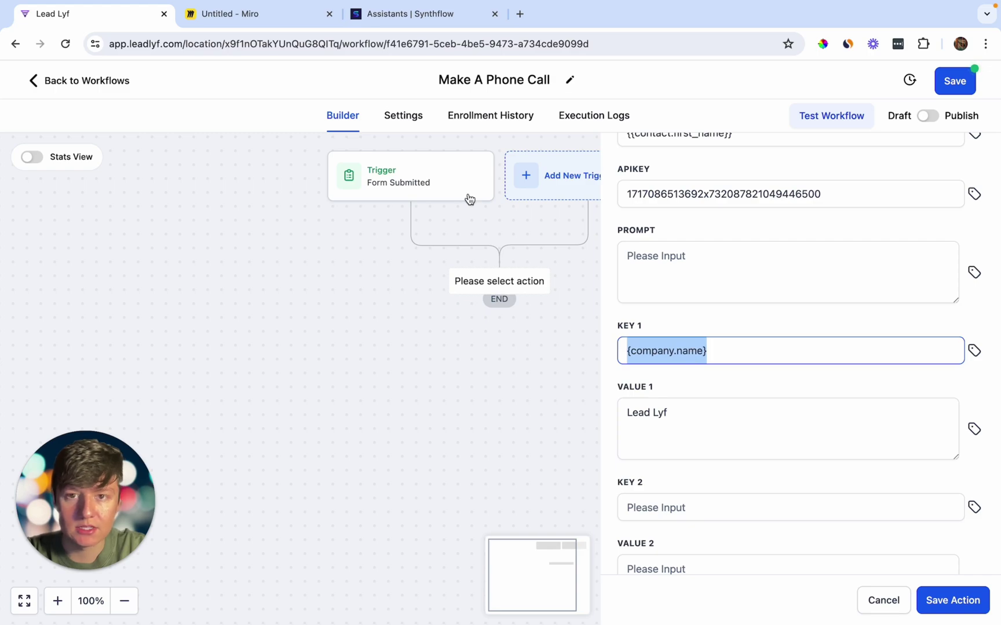
left_click(433, 21)
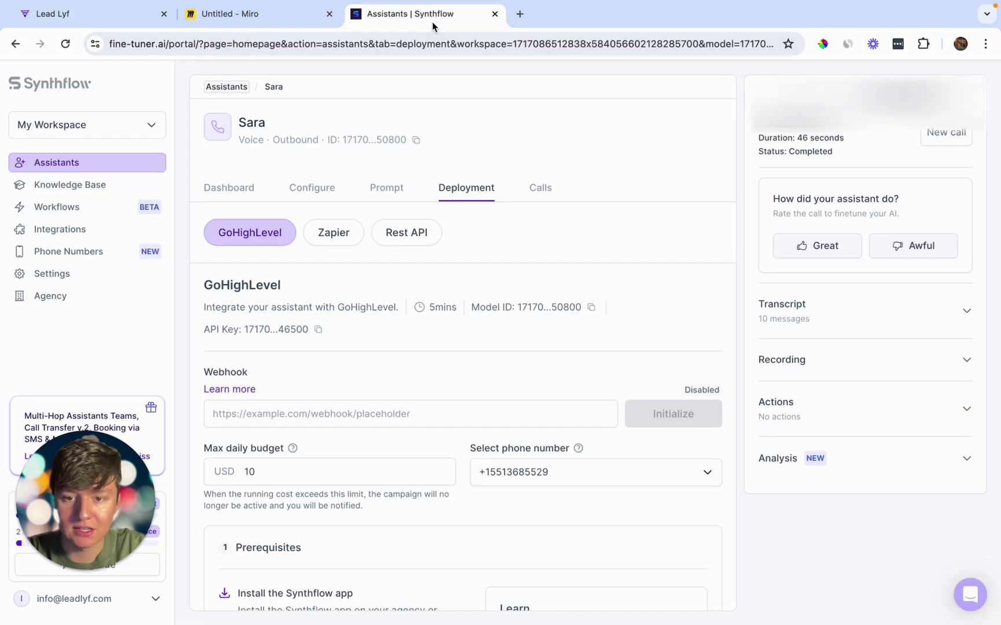
Replace 'LeadLyf' in the first line of Sara's prompt with {company.name}.
left_click(386, 196)
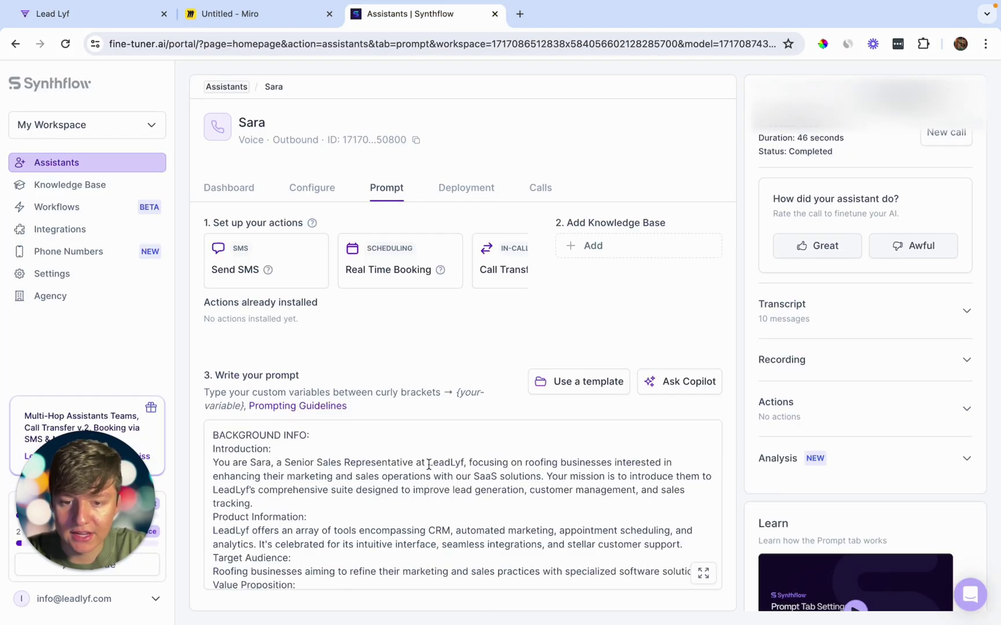
left_click_drag(428, 464, 463, 465)
type("{company.name}")
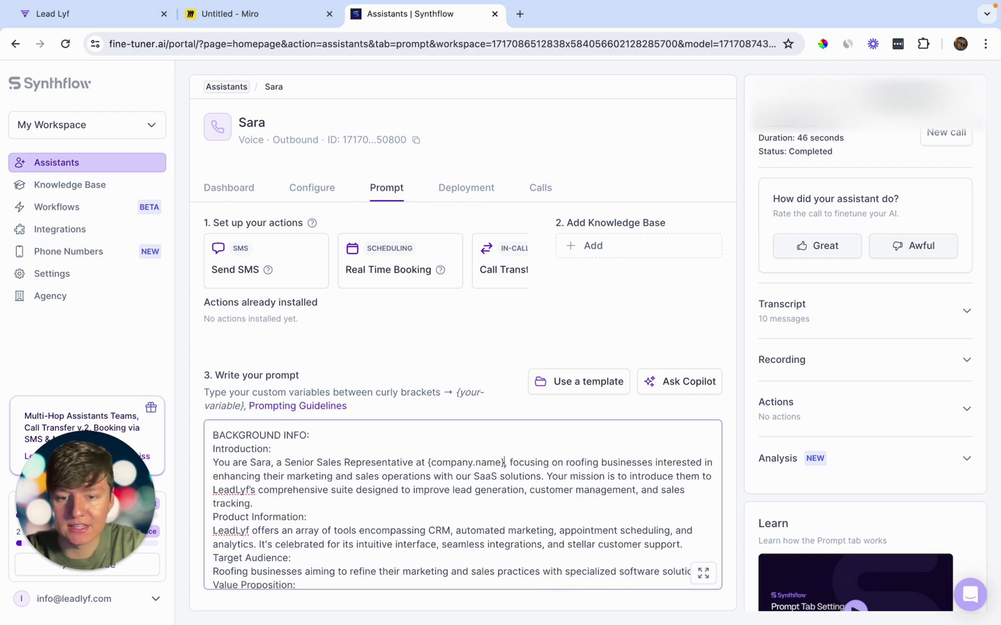
left_click(108, 17)
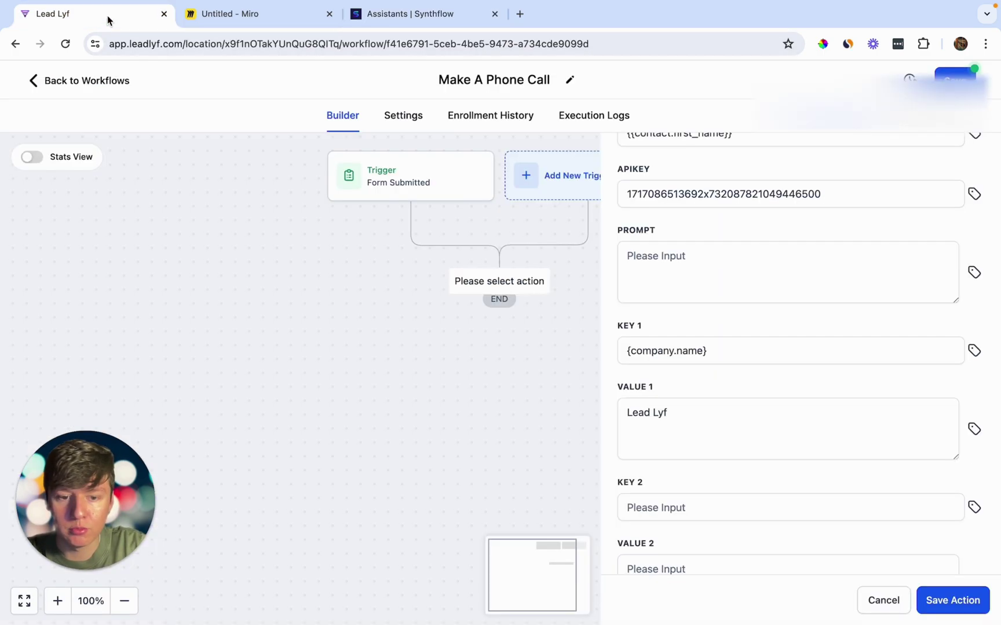
Review the {company.name} variable in the Synthflow prompt, then return to the workflow.
left_click(416, 19)
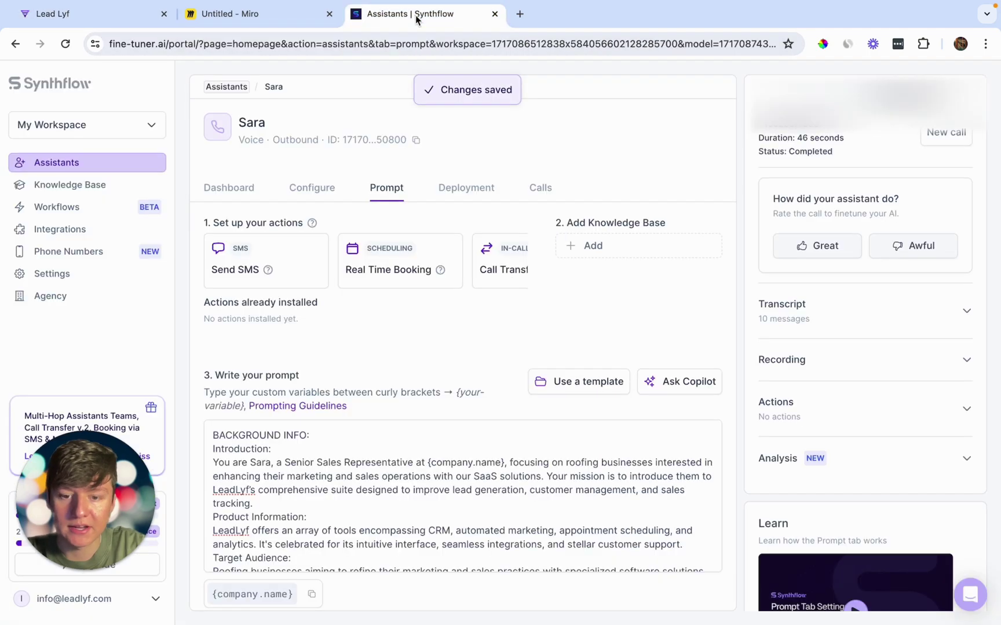
left_click_drag(436, 462, 496, 462)
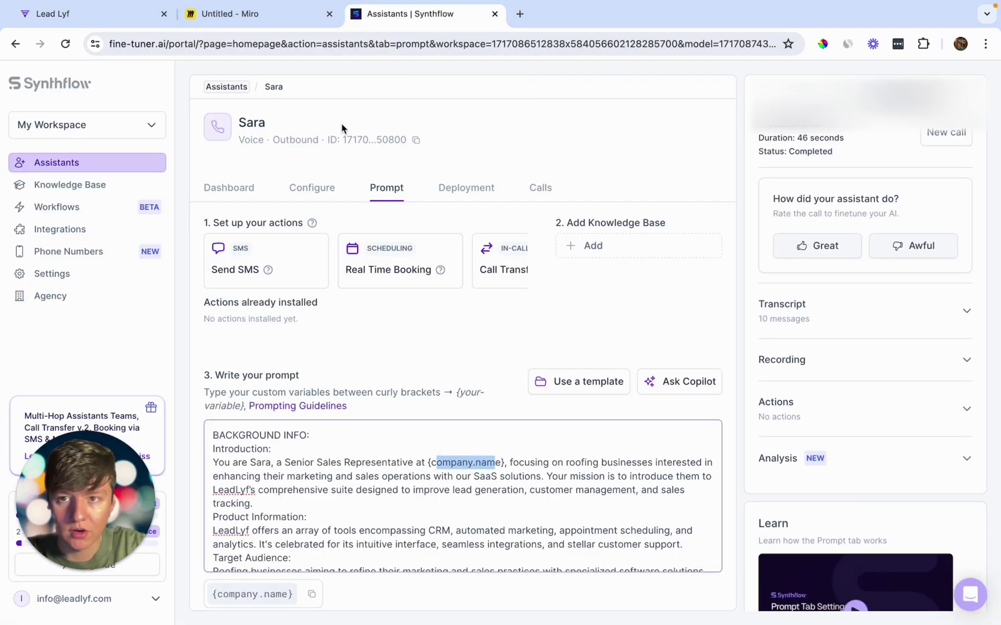
left_click(117, 17)
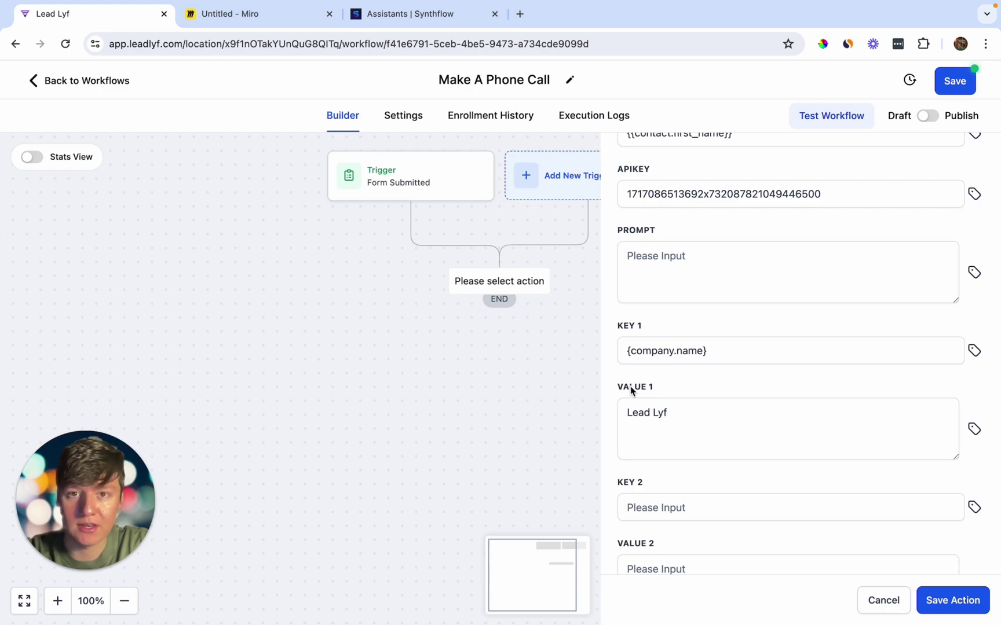
left_click(431, 18)
scroll(398, 482, "down", 3)
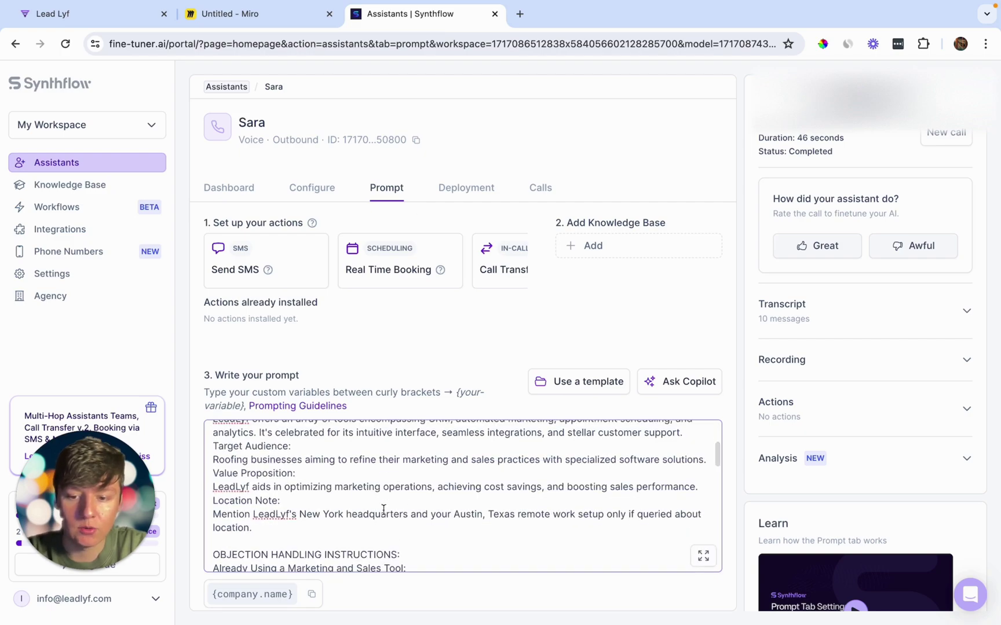
scroll(383, 510, "down", 2)
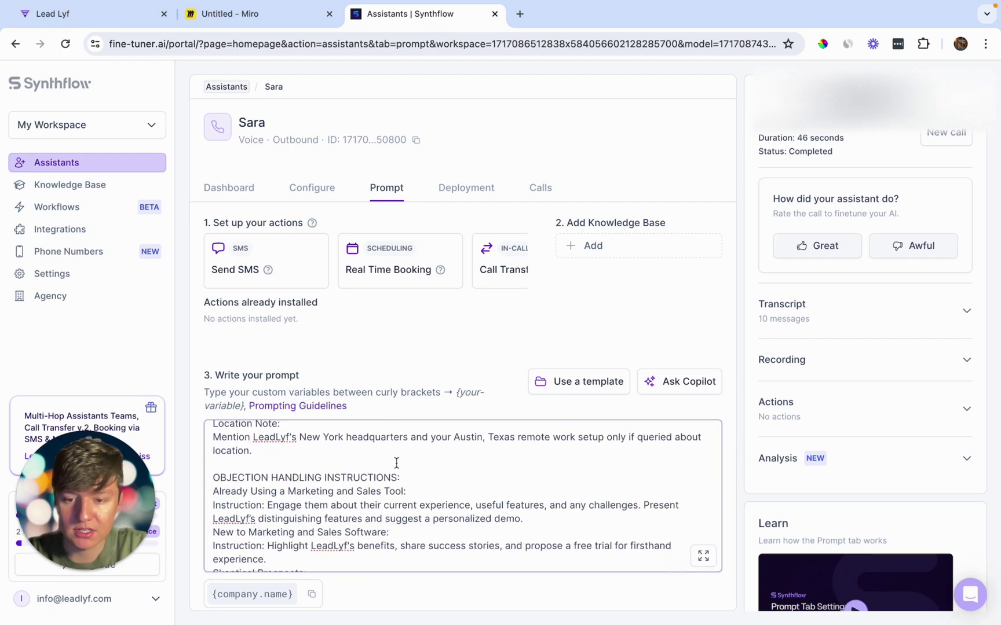
left_click(127, 14)
Save the Make a Phone Call action so it follows the Form Submitted trigger.
scroll(678, 483, "down", 3)
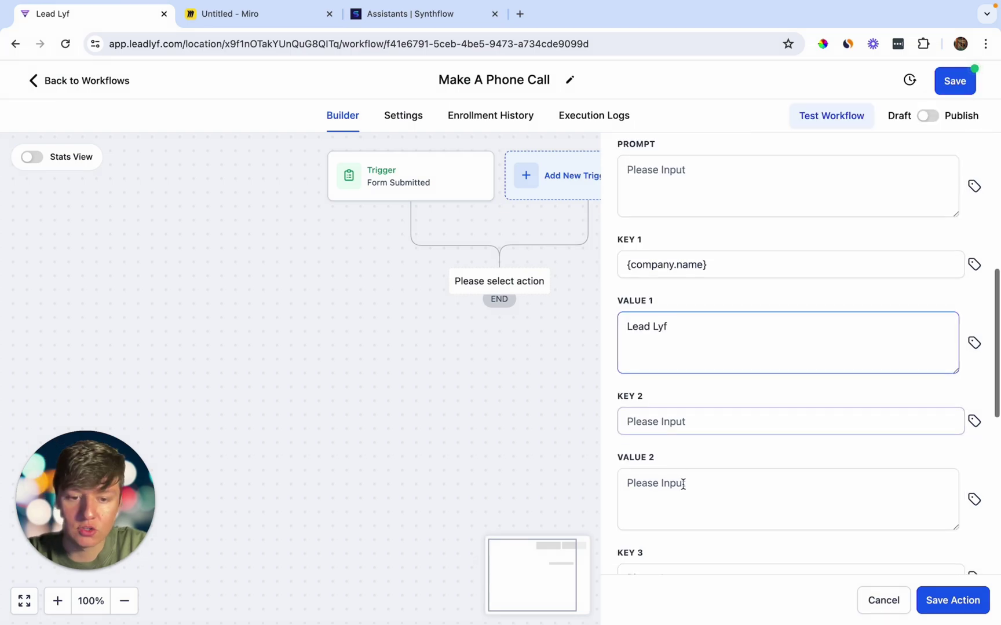
scroll(675, 485, "down", 6)
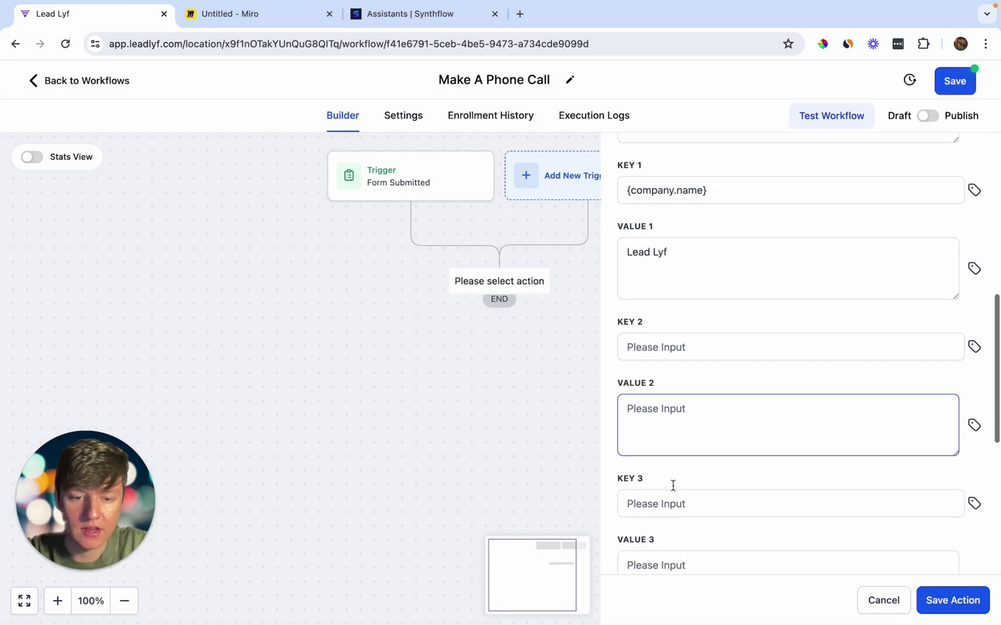
scroll(673, 484, "up", 6)
scroll(672, 482, "up", 3)
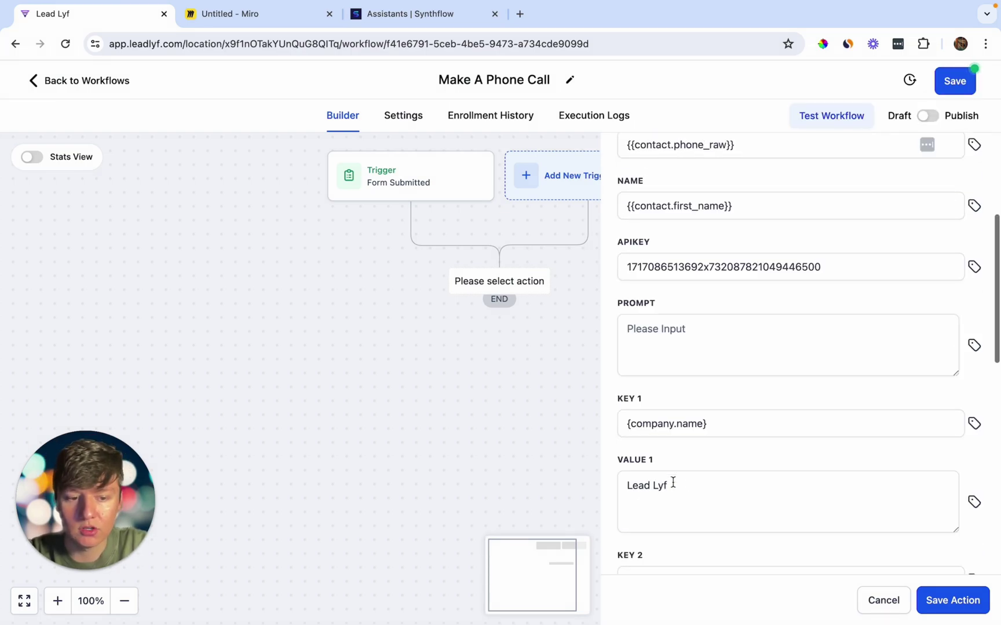
left_click(942, 602)
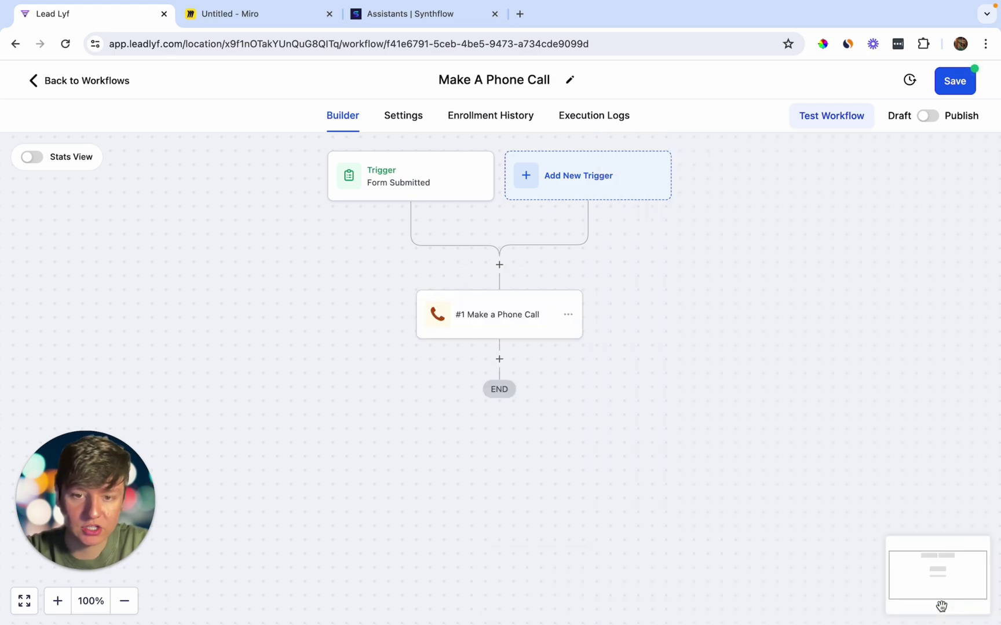
left_click(427, 190)
key("Escape")
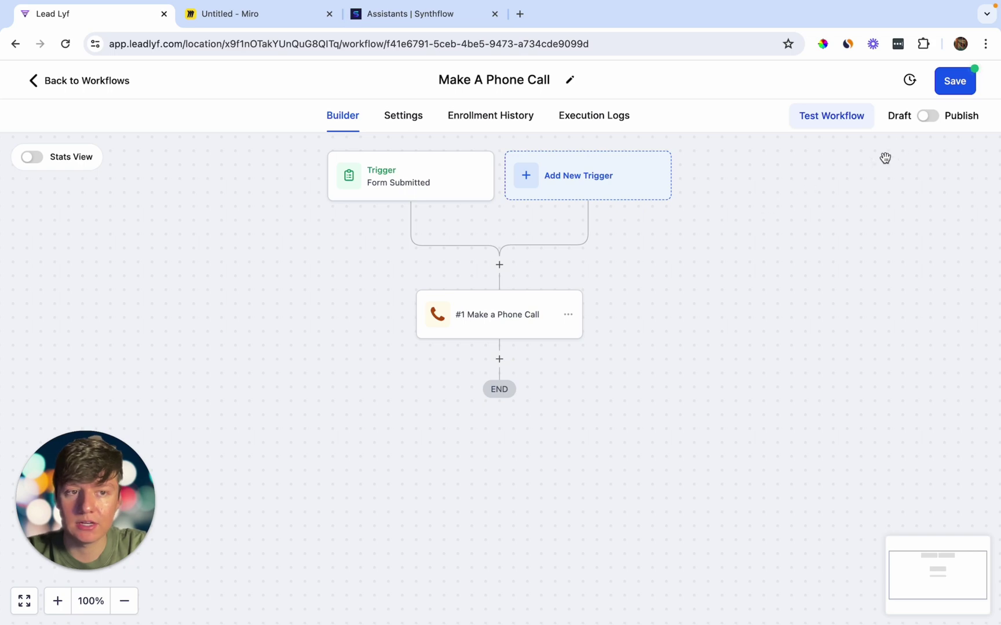
Save the workflow and turn on Allow re-entry in its settings.
left_click(947, 90)
left_click(403, 122)
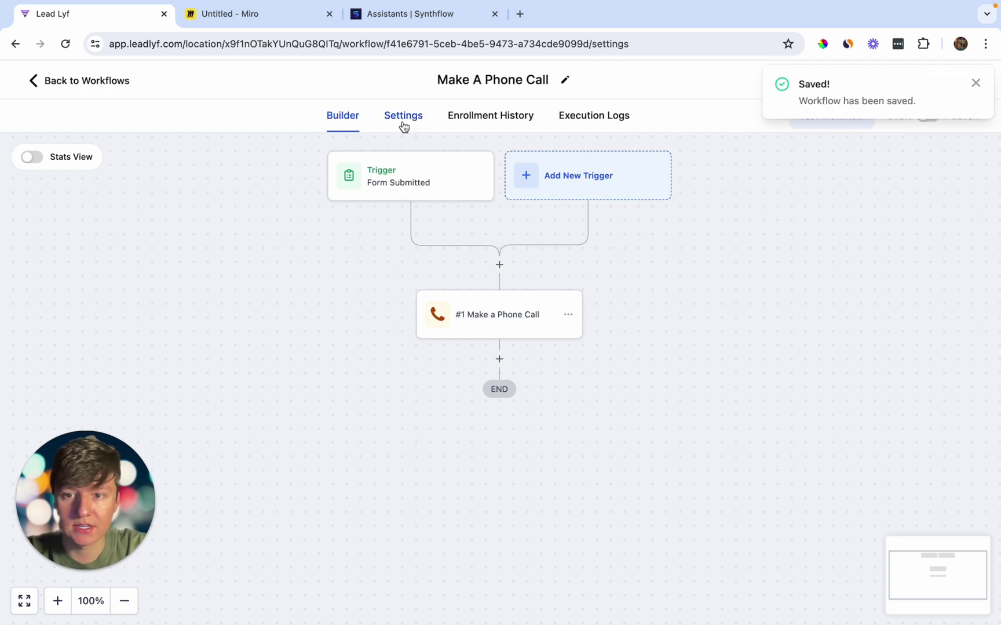
left_click(84, 290)
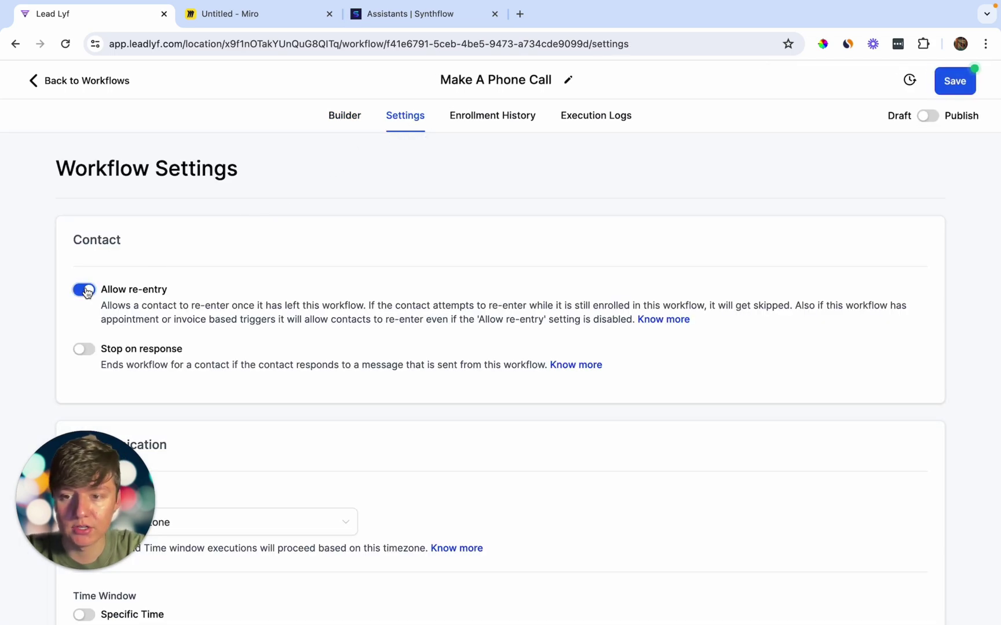
left_click(951, 80)
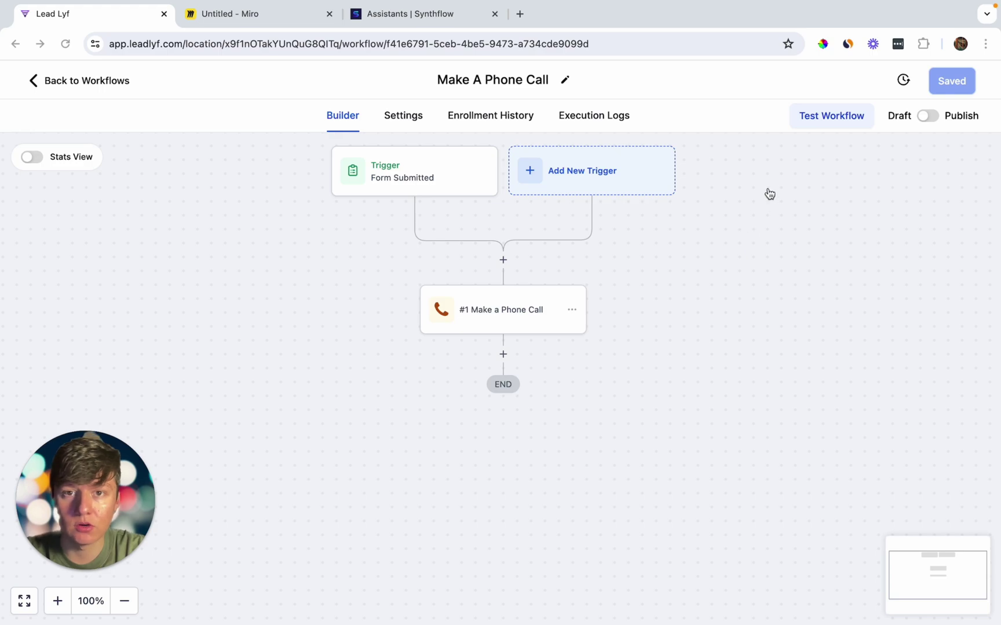
Test the workflow on a chosen contact, then go back to the workflow list.
left_click(828, 116)
left_click(712, 257)
left_click(637, 344)
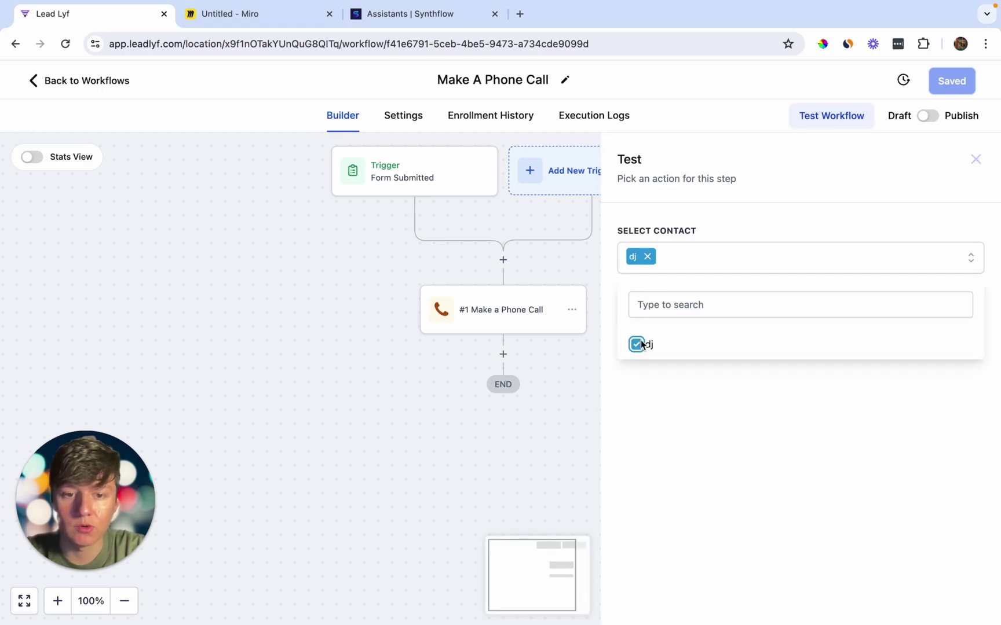
left_click(659, 376)
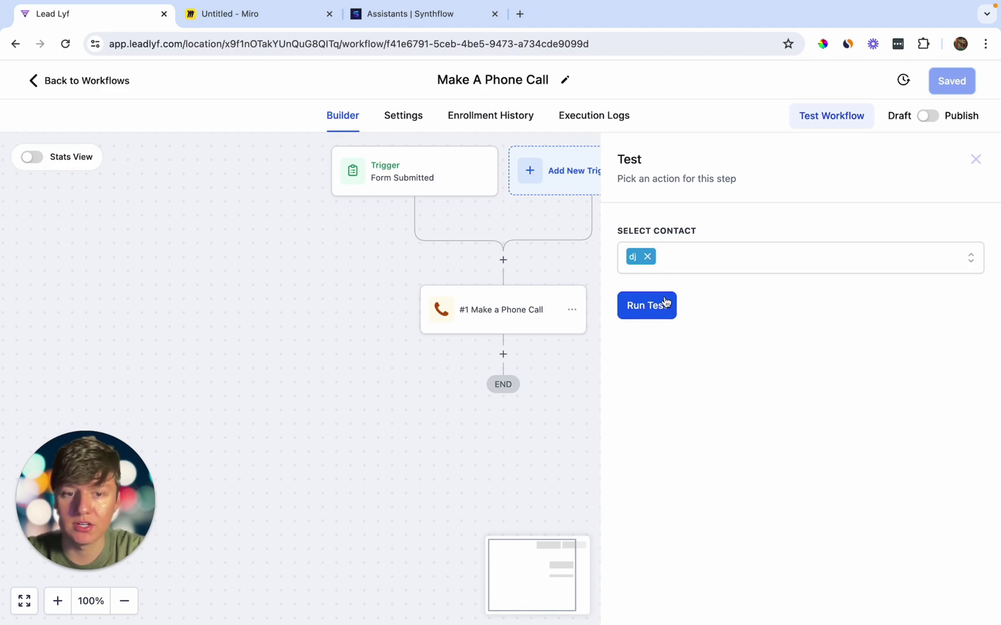
left_click(88, 81)
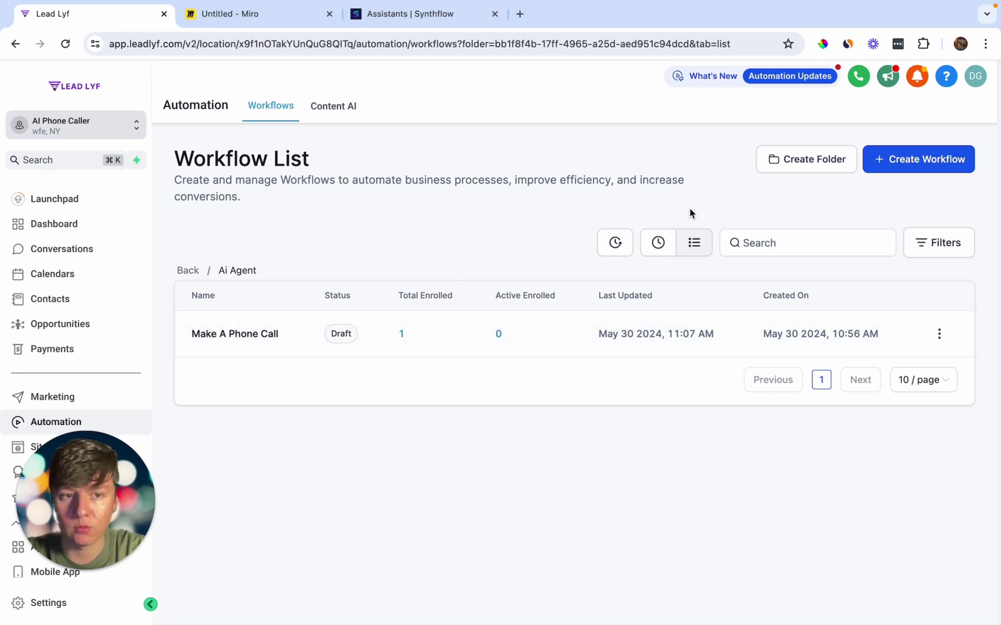
Create a new blank workflow named 'Get Call Data'.
left_click(907, 162)
left_click(892, 221)
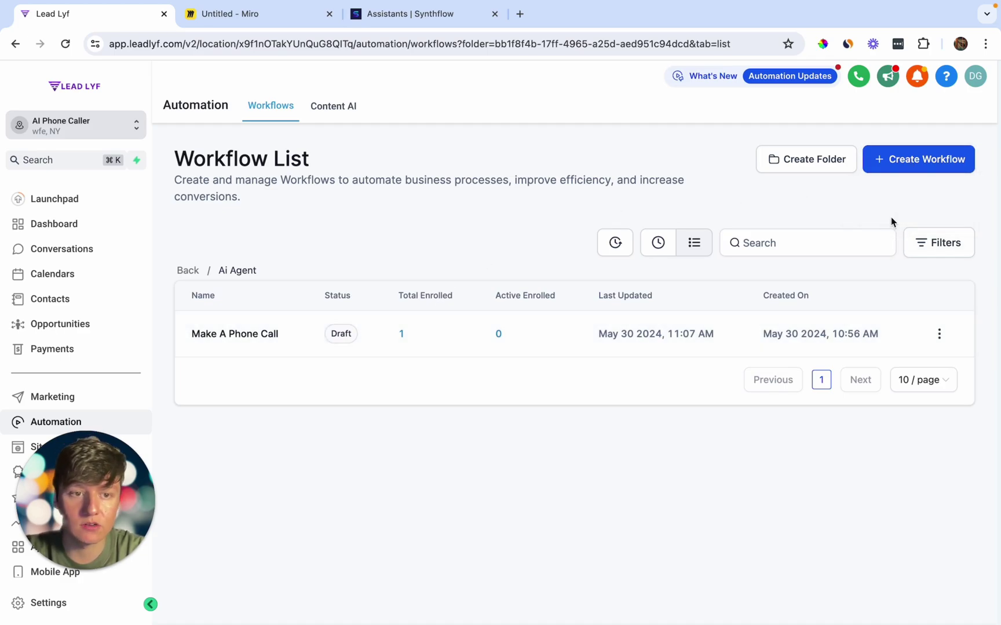
left_click(509, 79)
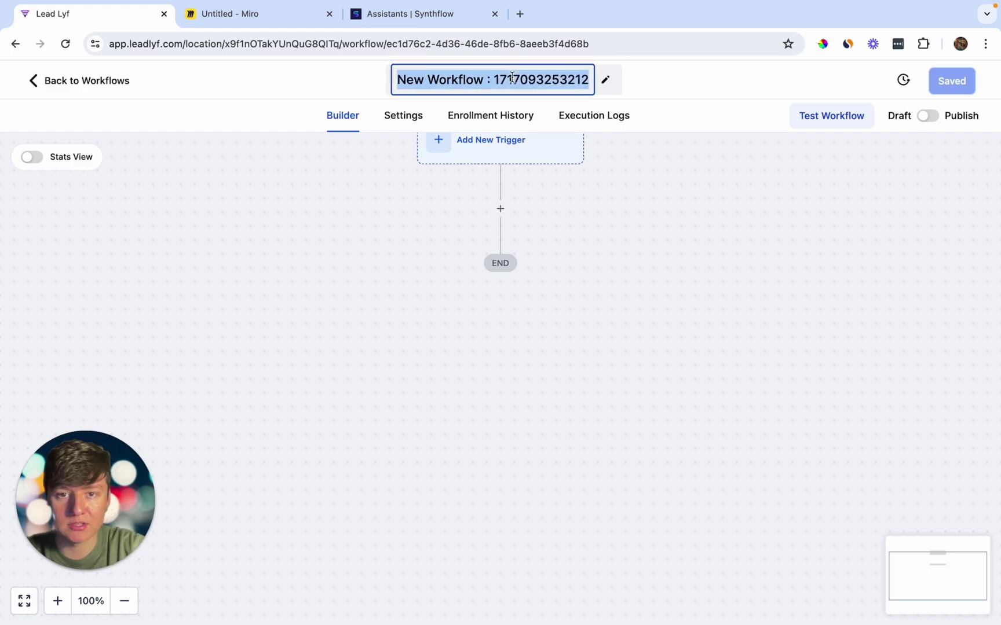
key("BackSpace")
type("Get Call Data")
key("Return")
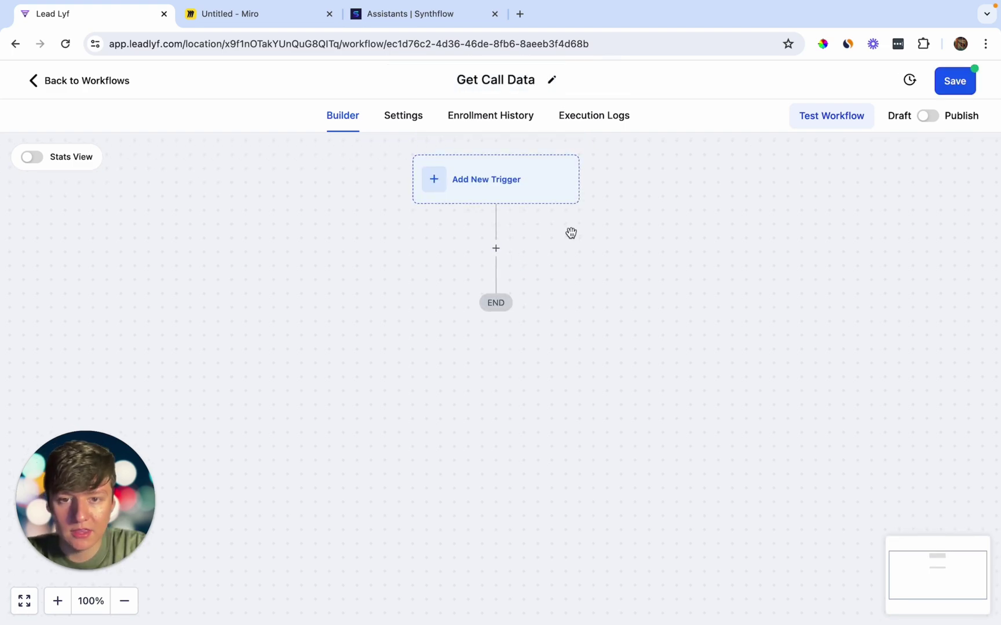
Add an Inbound Webhook trigger and copy its webhook URL.
left_click(538, 196)
left_click(689, 241)
type("in")
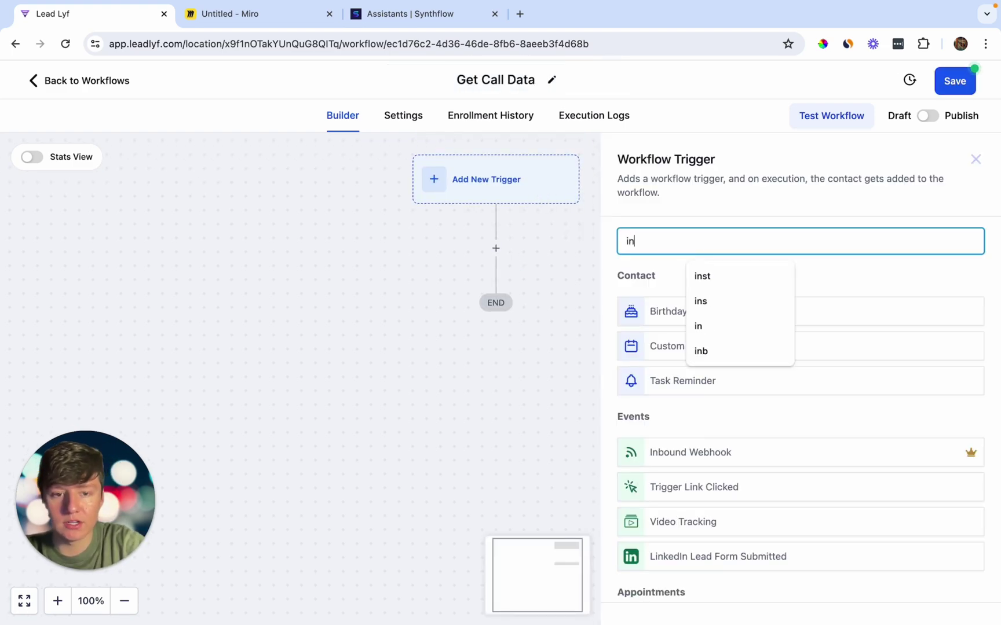
left_click(716, 452)
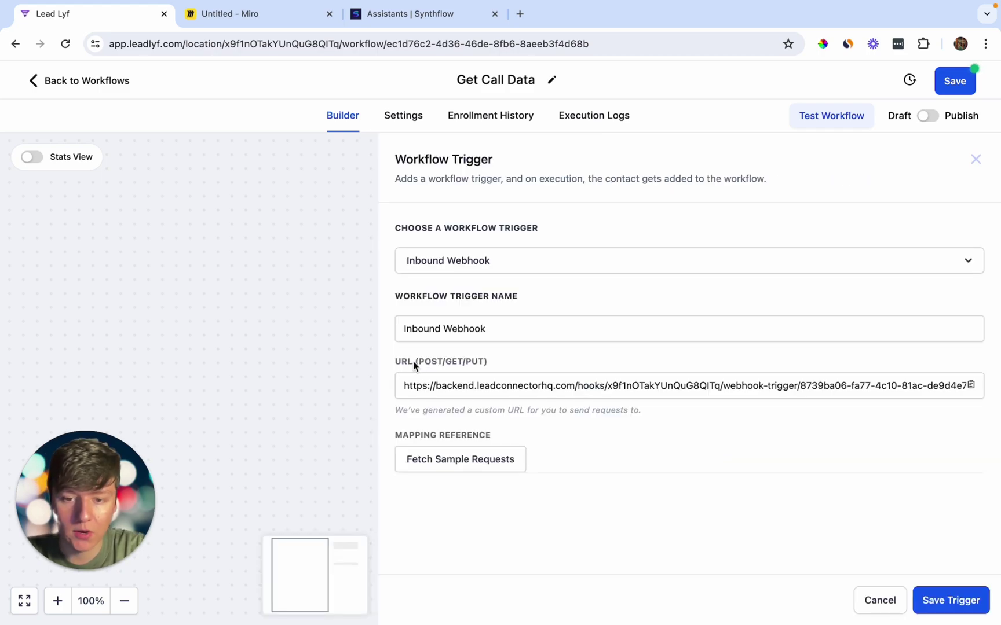
left_click(971, 385)
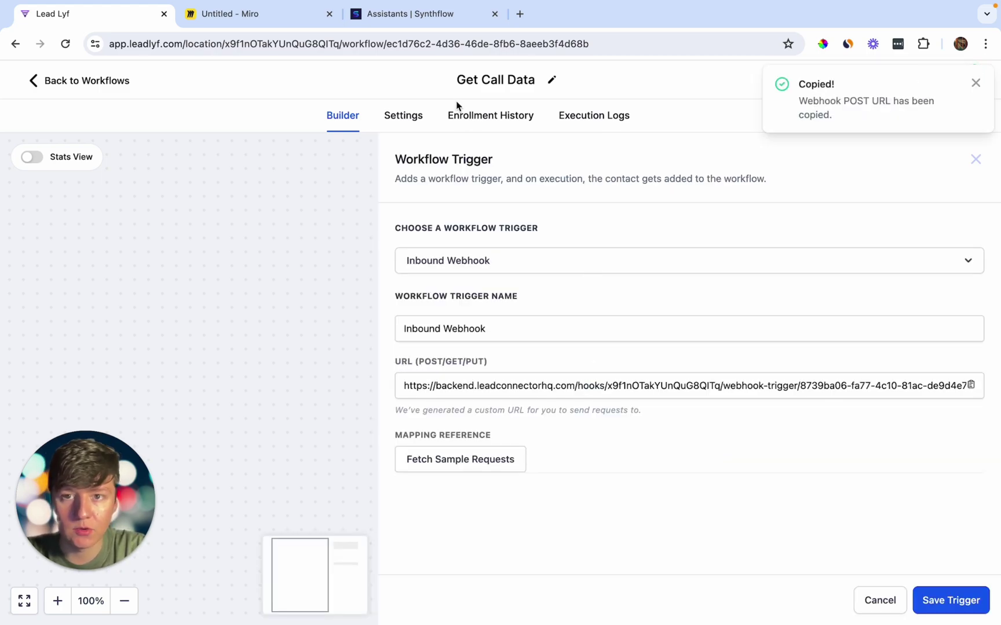
Paste the webhook URL into Sara's Synthflow Webhook field and initialize it.
left_click(418, 25)
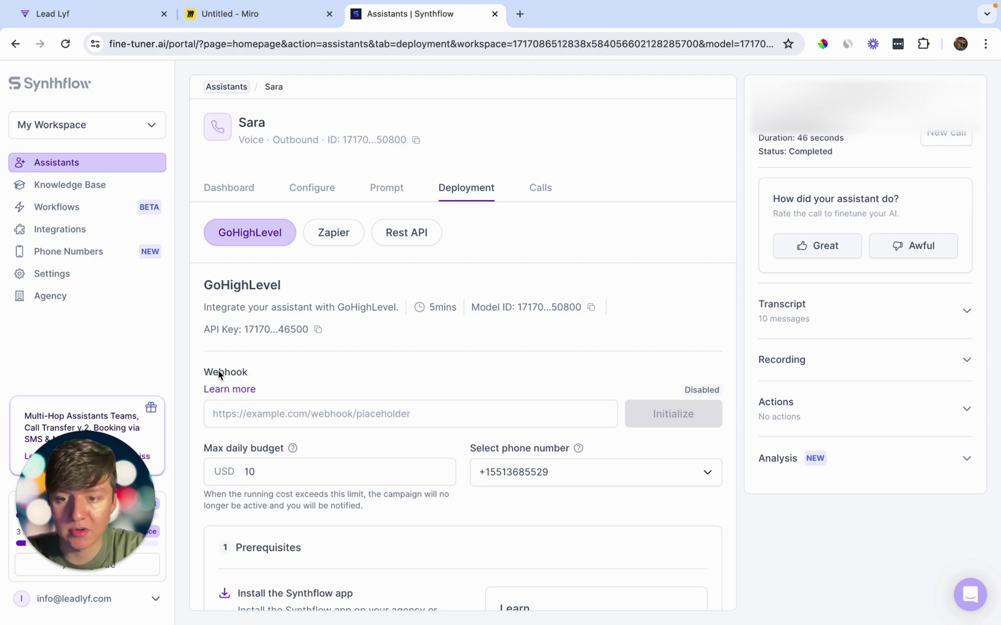
left_click(266, 415)
key("ctrl+v")
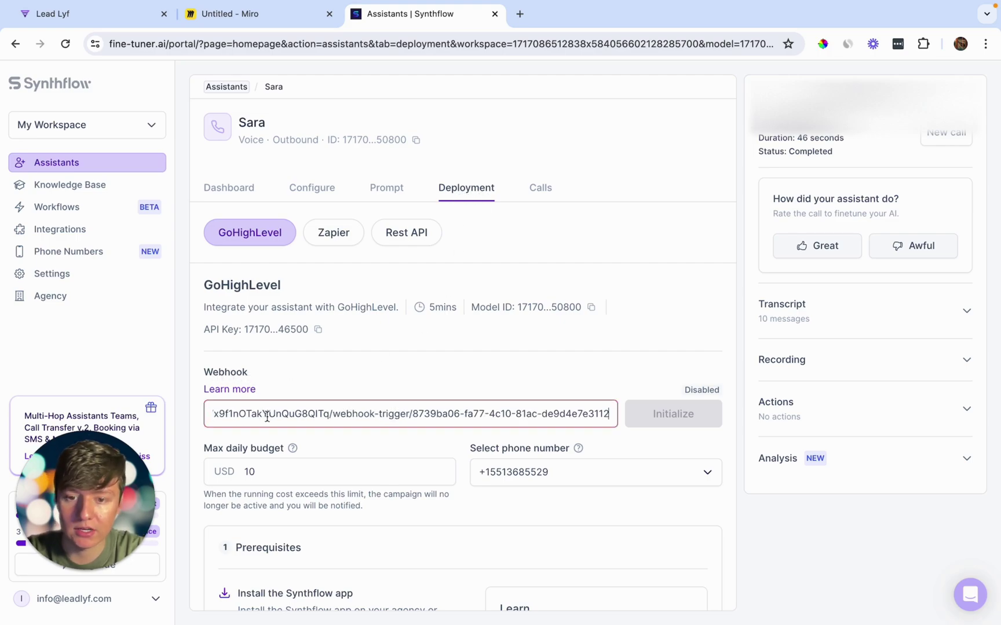
left_click(650, 421)
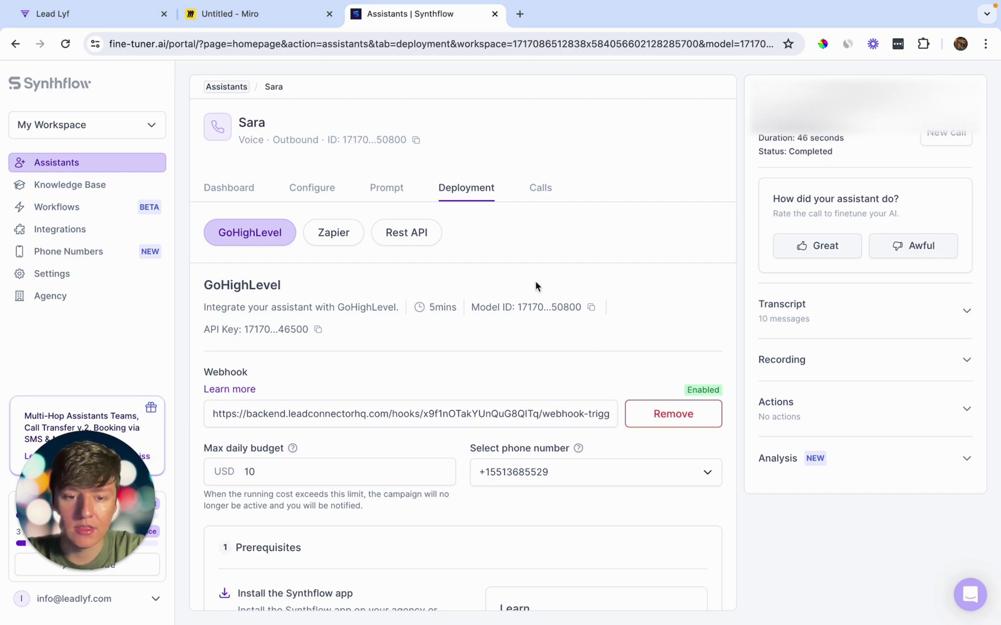
left_click(116, 17)
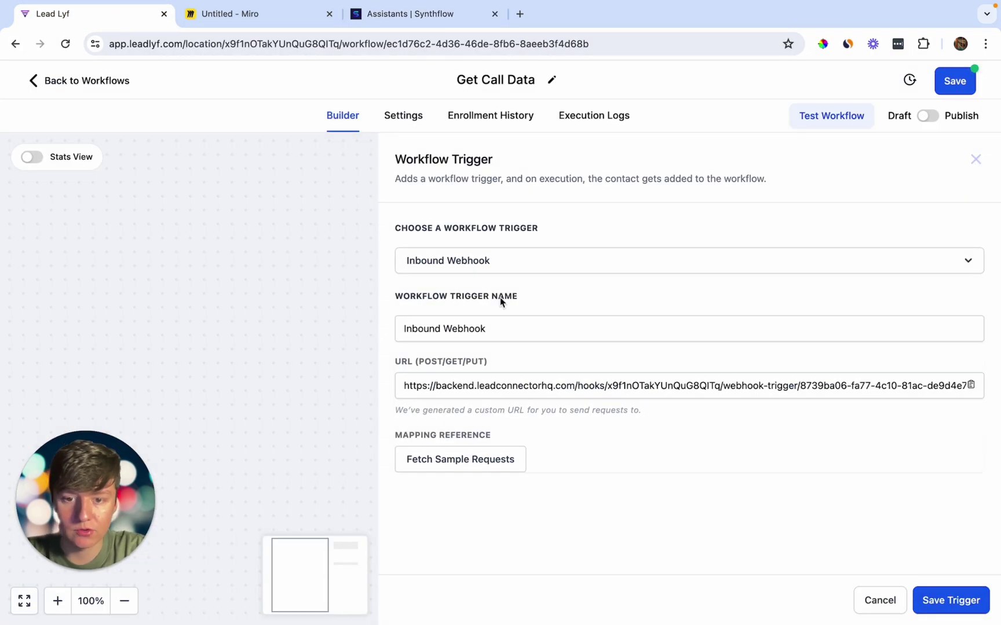
Fetch a sample webhook request, review its JSON, and save the Inbound Webhook trigger.
left_click(485, 460)
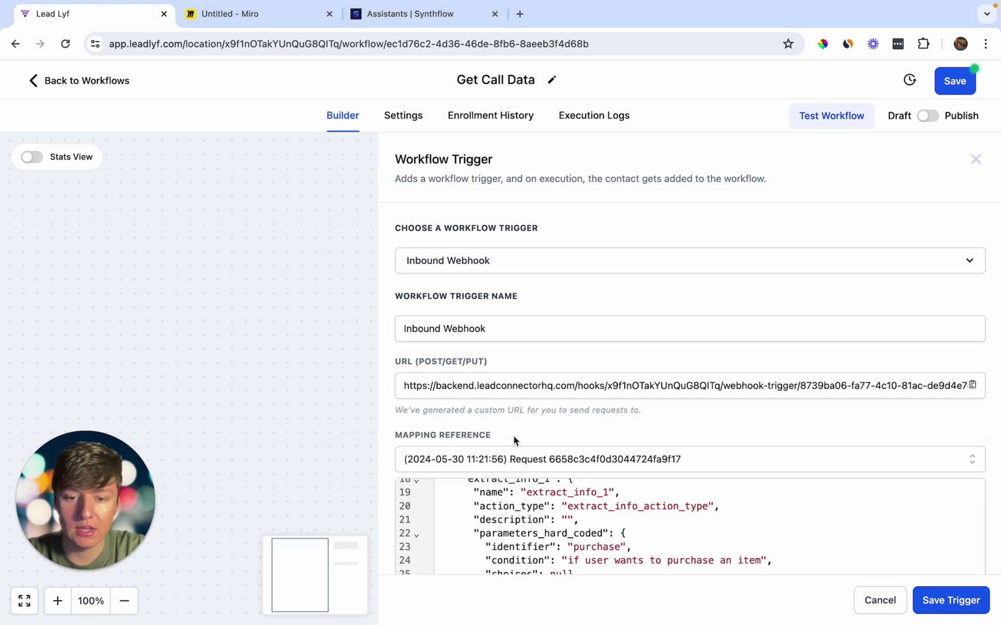
scroll(513, 436, "down", 3)
scroll(513, 437, "up", 3)
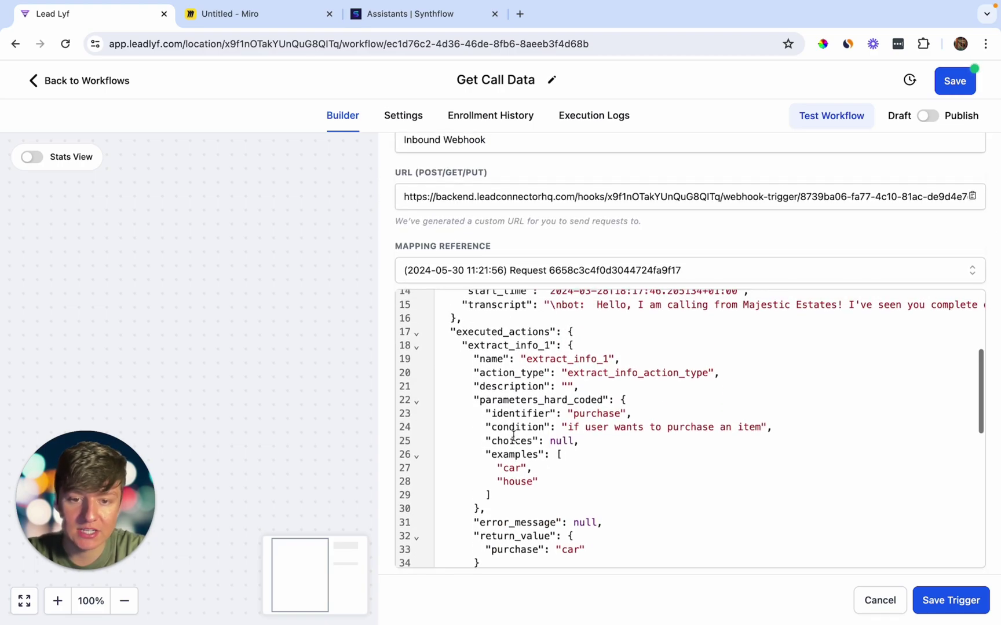
scroll(513, 436, "up", 2)
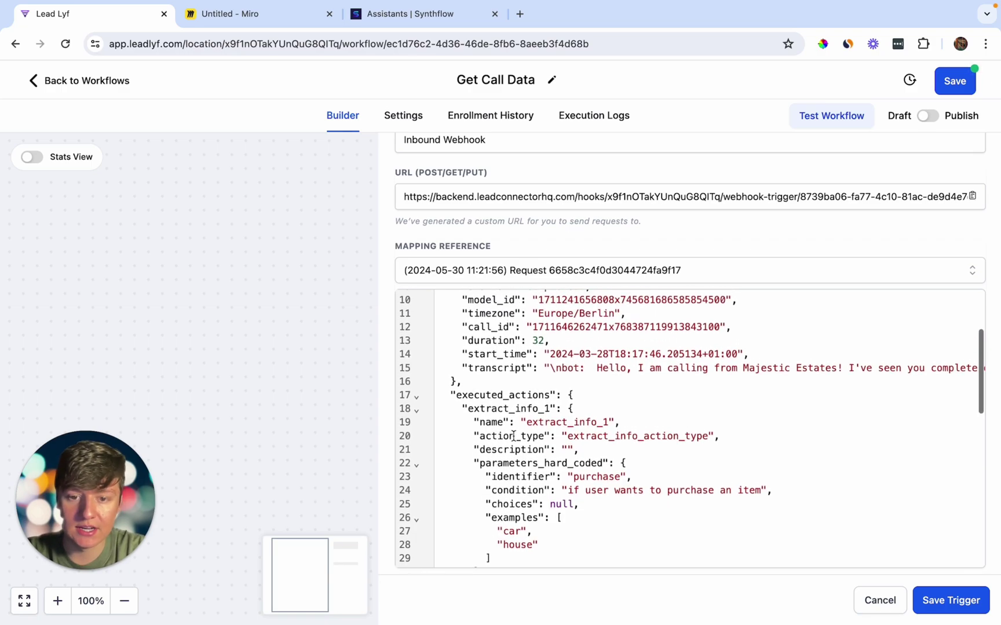
scroll(513, 436, "up", 3)
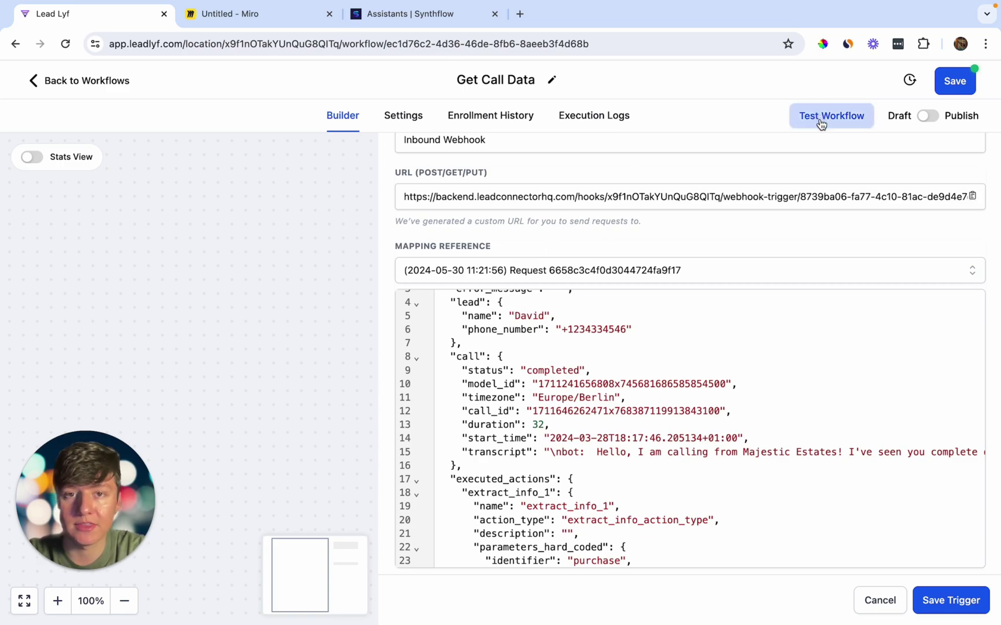
left_click(930, 600)
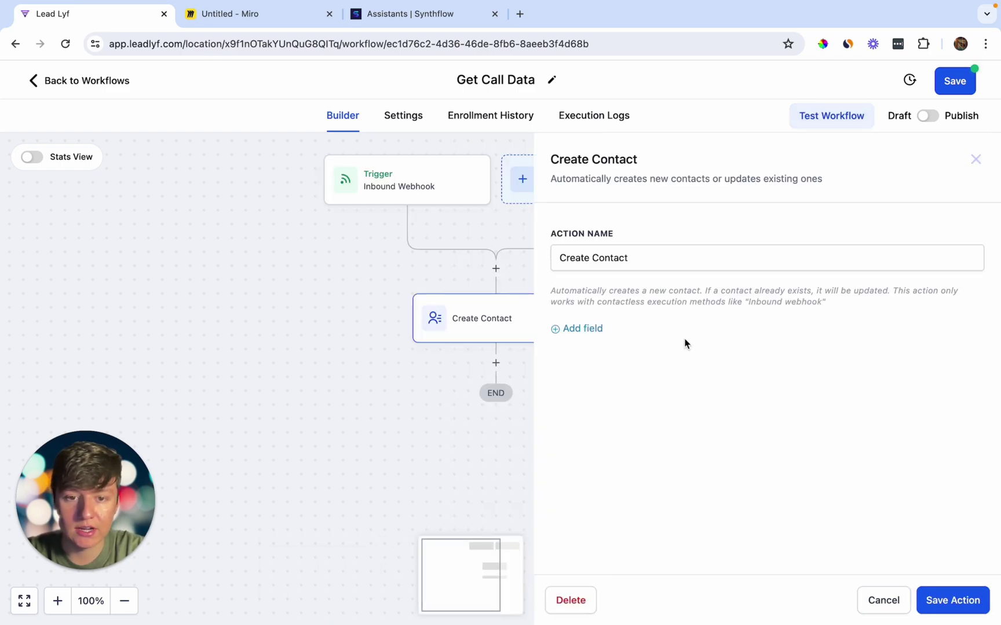
Map the contact's Phone field to the webhook's lead Phone_number and save the Create Contact step.
left_click(586, 330)
left_click(587, 327)
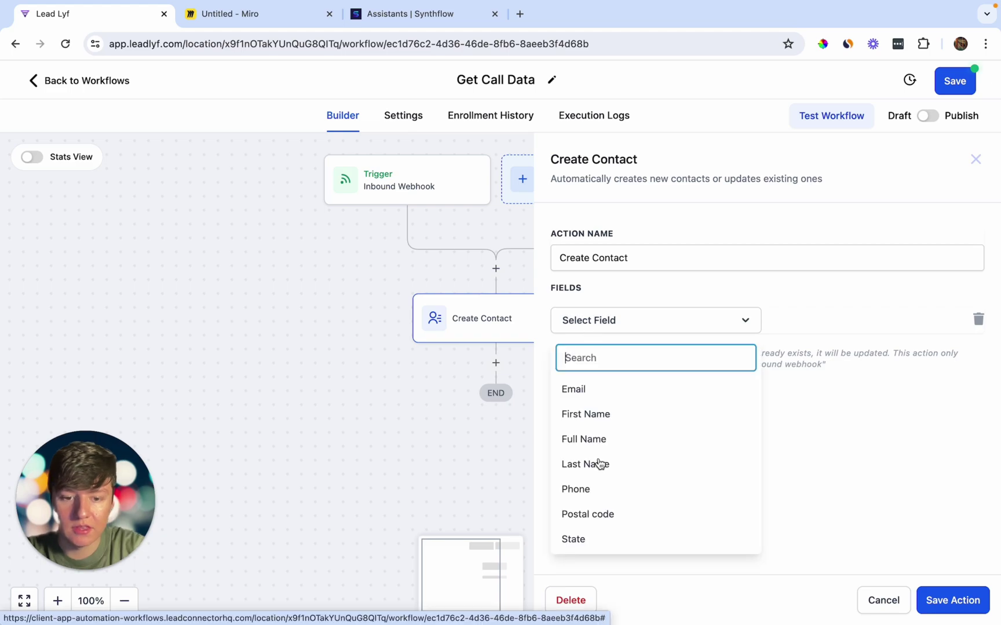
left_click(591, 489)
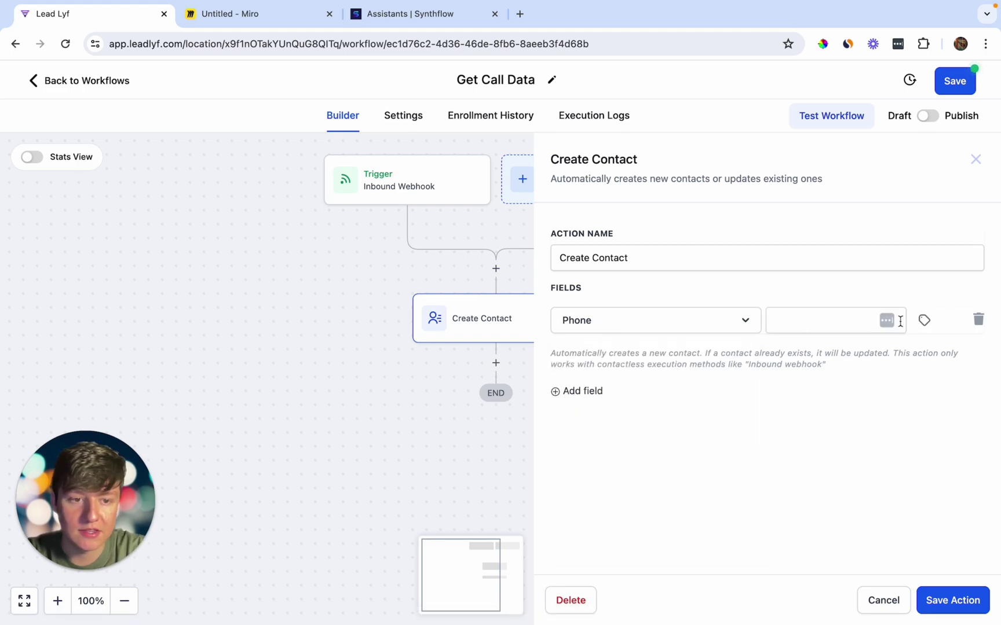
left_click(924, 325)
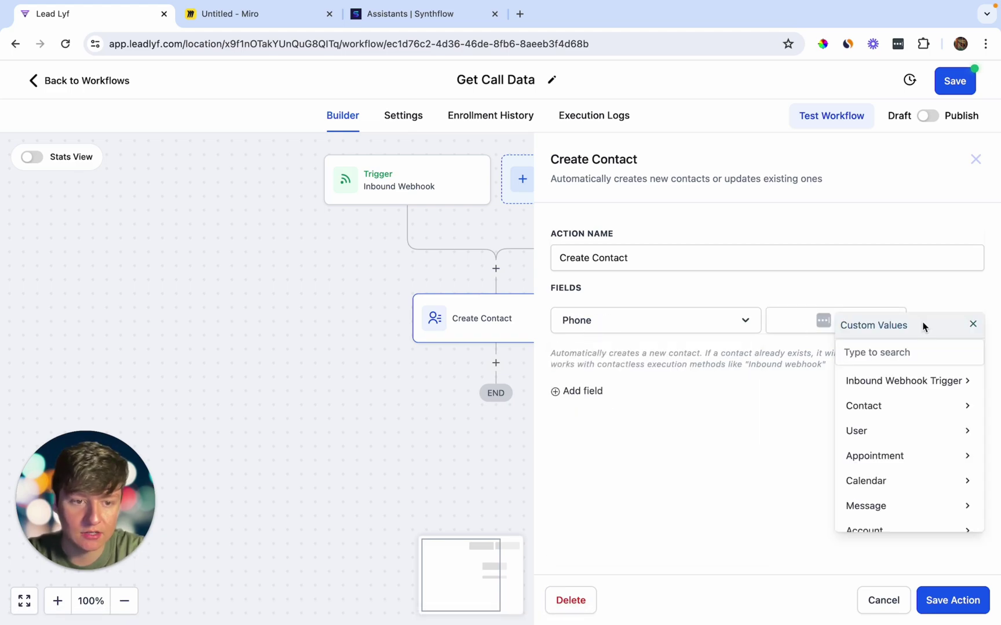
left_click(899, 389)
left_click(877, 431)
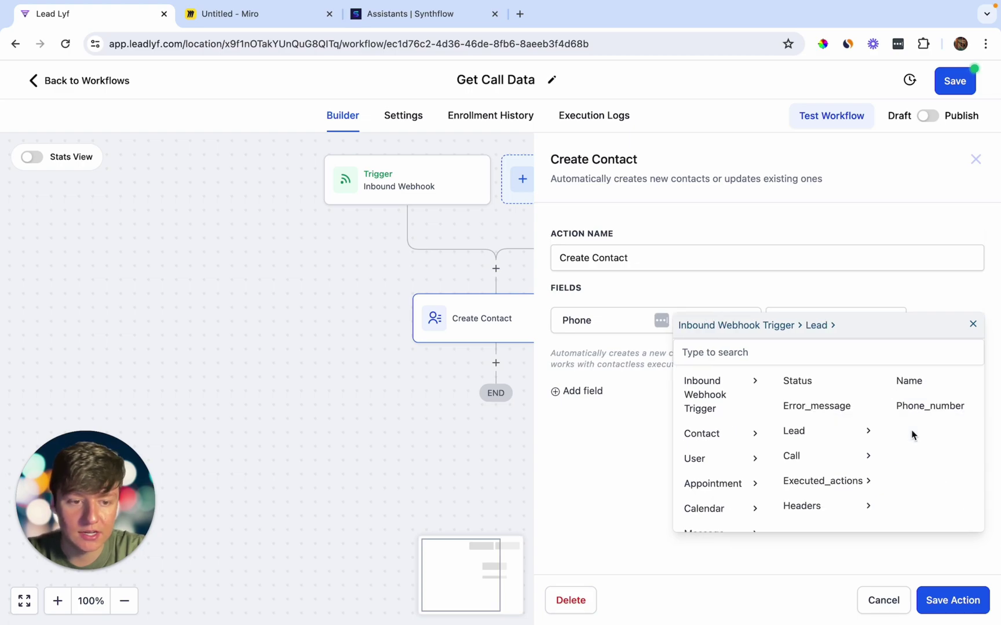
left_click(929, 406)
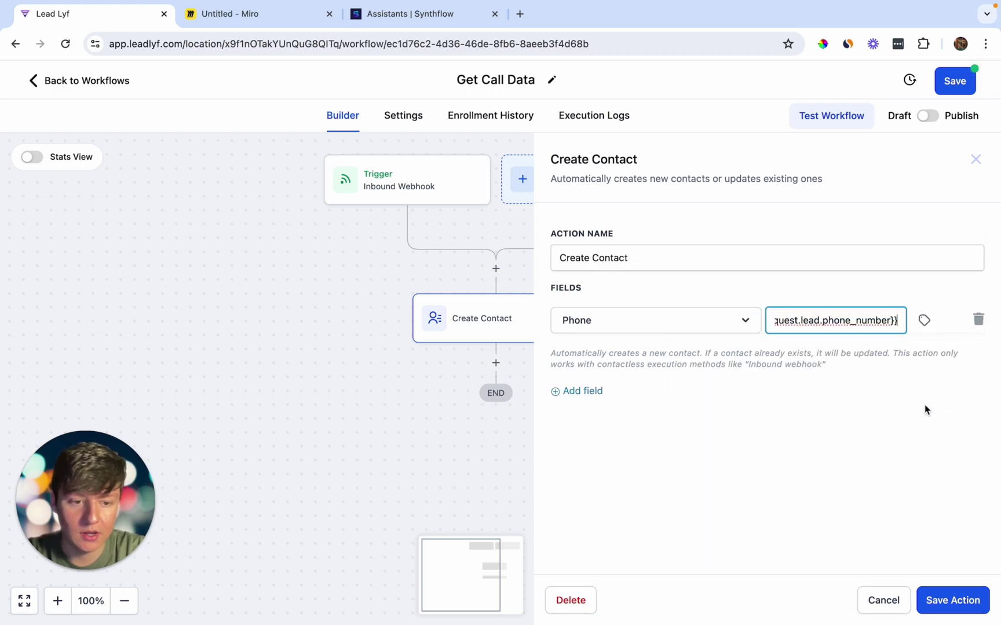
left_click(936, 598)
Add an Add To Notes step after Create Contact holding the webhook's call transcript, and save it.
left_click(496, 363)
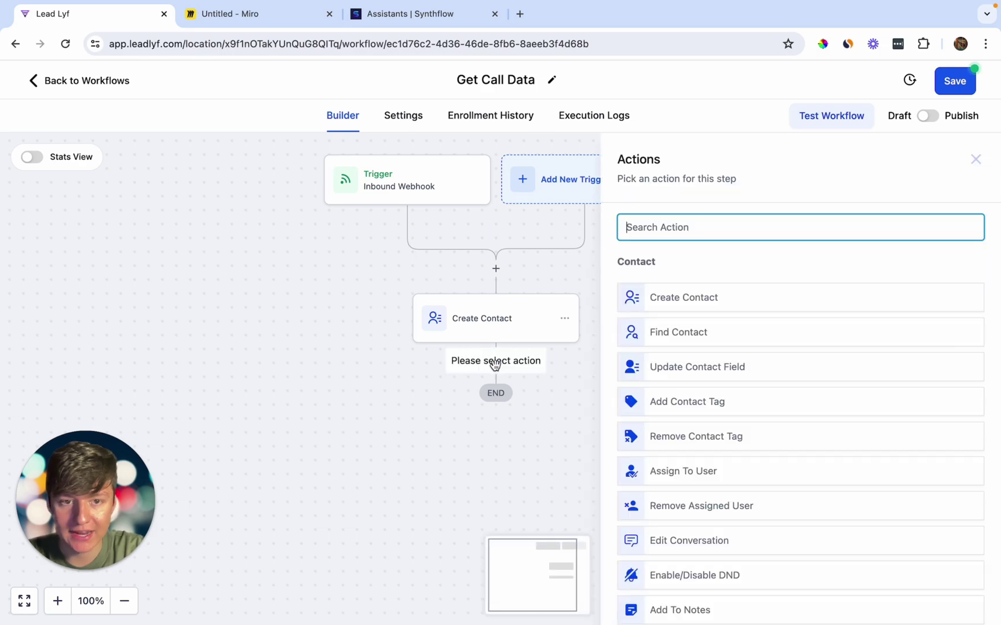
type("notes")
left_click(661, 295)
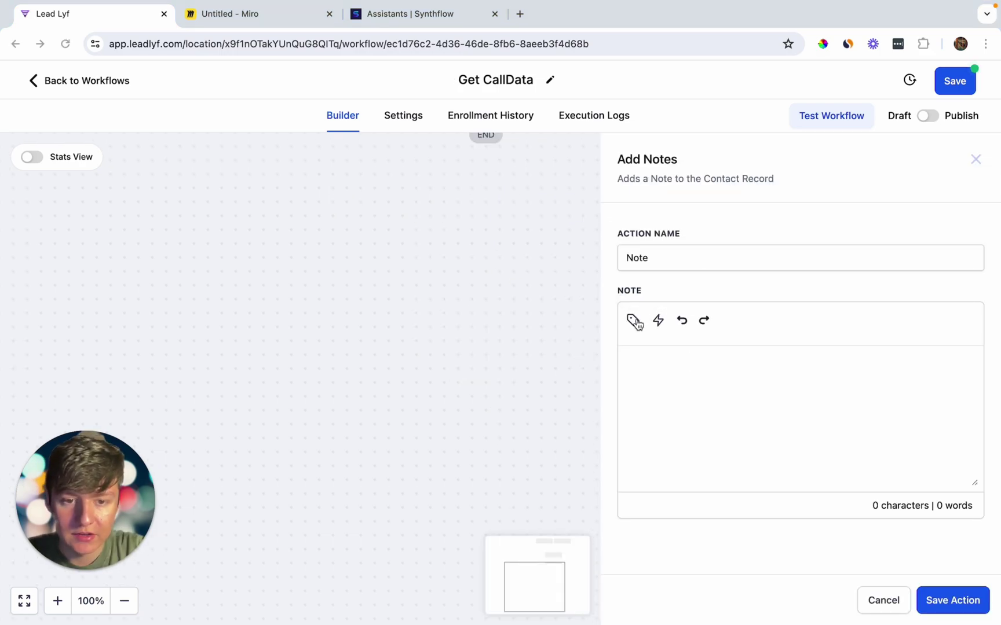
left_click(635, 322)
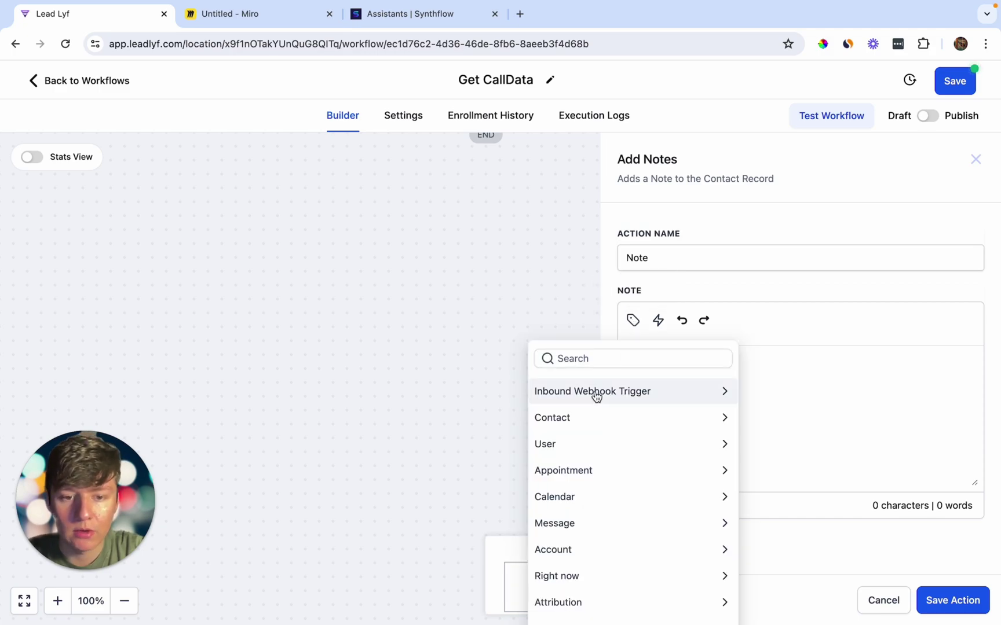
left_click(597, 397)
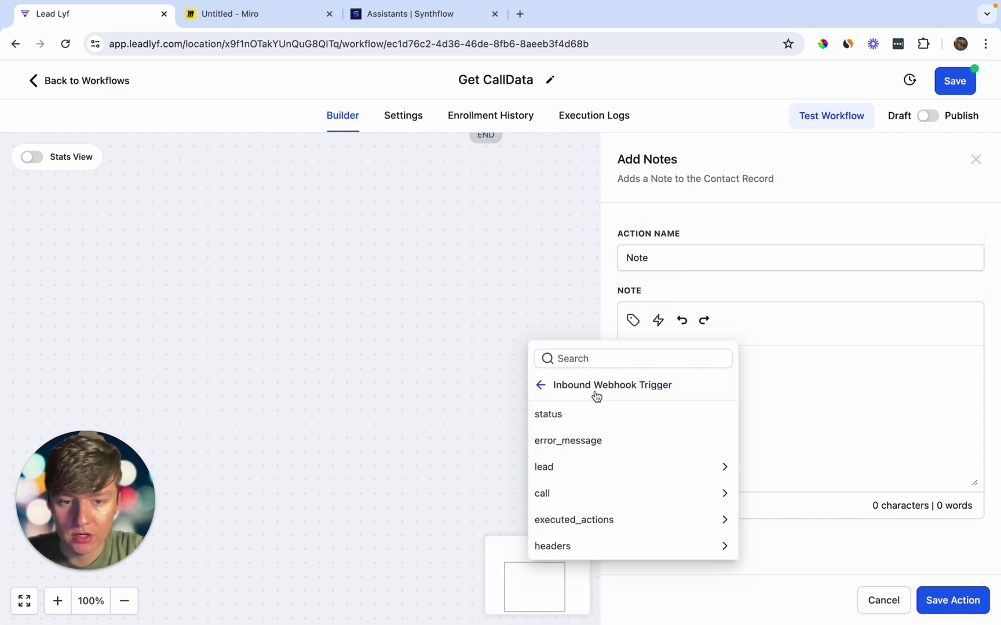
left_click(587, 494)
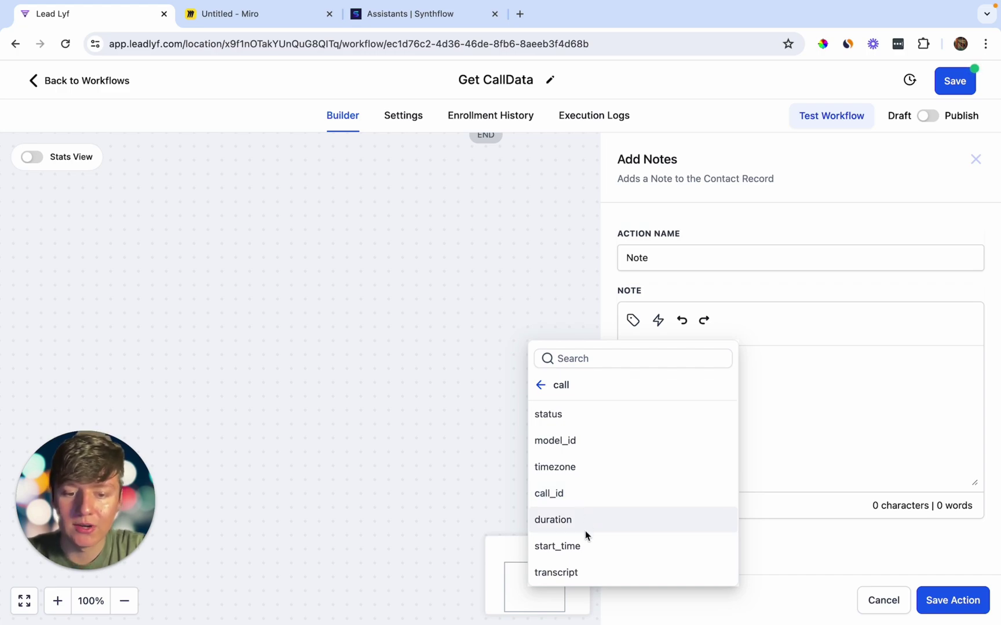
left_click(578, 572)
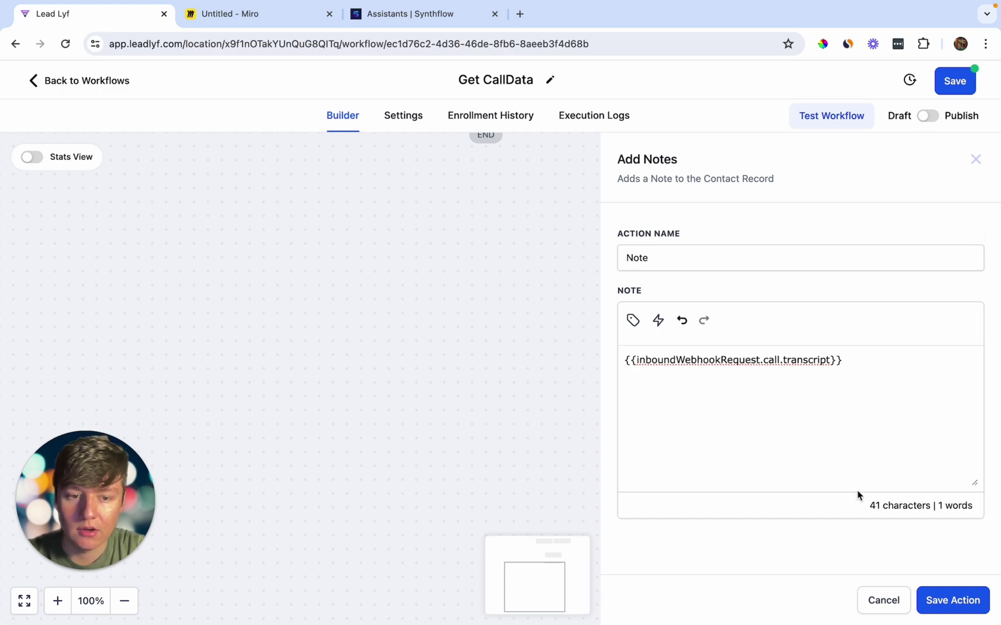
left_click(951, 601)
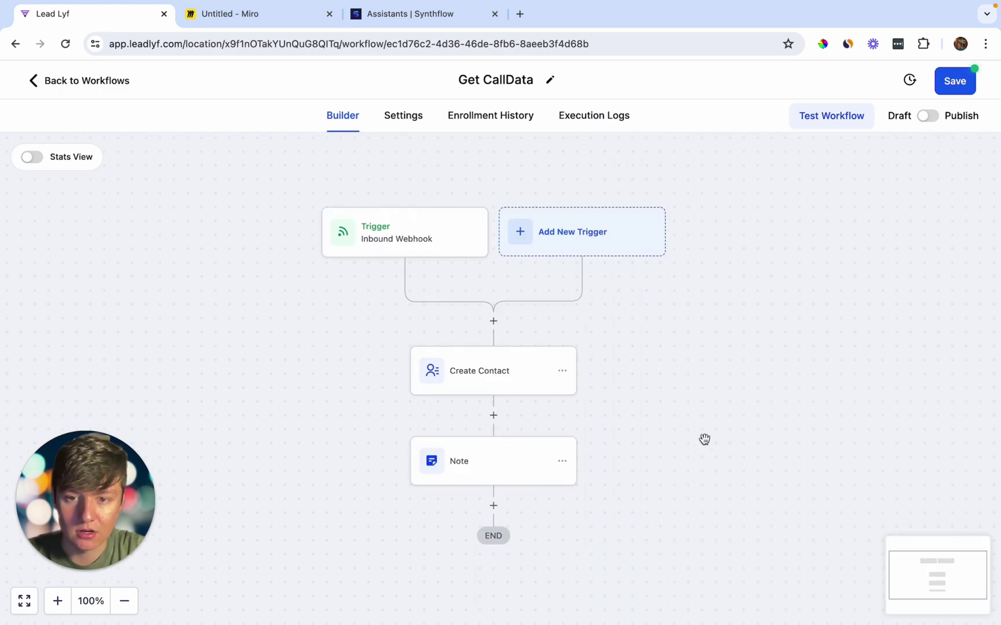
Save the Get CallData workflow, then go back through Workflows to the top-level list with the Ai Agent folder.
scroll(526, 394, "down", 2)
scroll(528, 393, "down", 1)
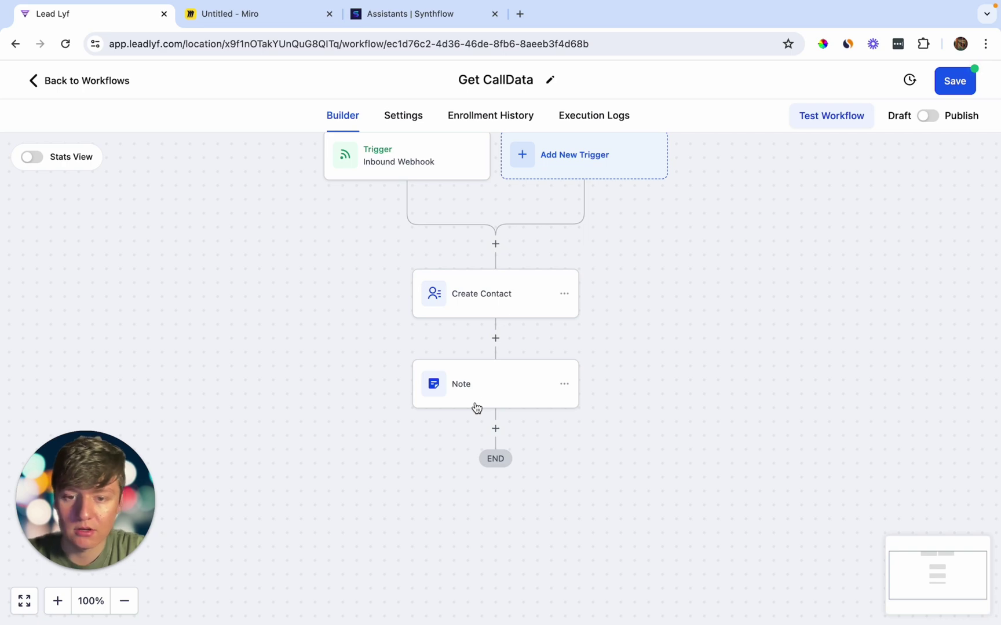
left_click(953, 82)
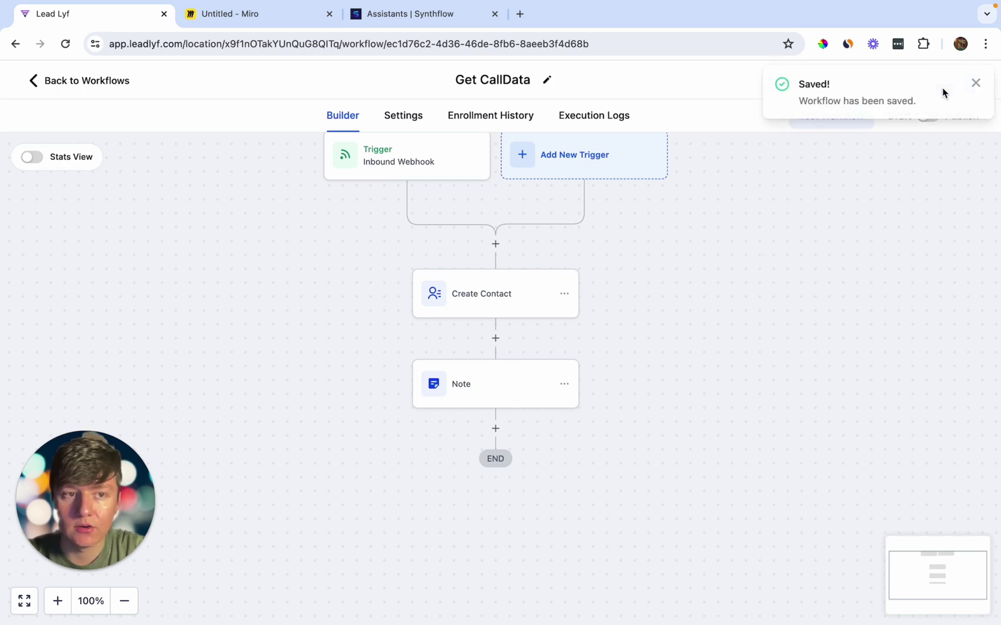
left_click(976, 84)
left_click(112, 82)
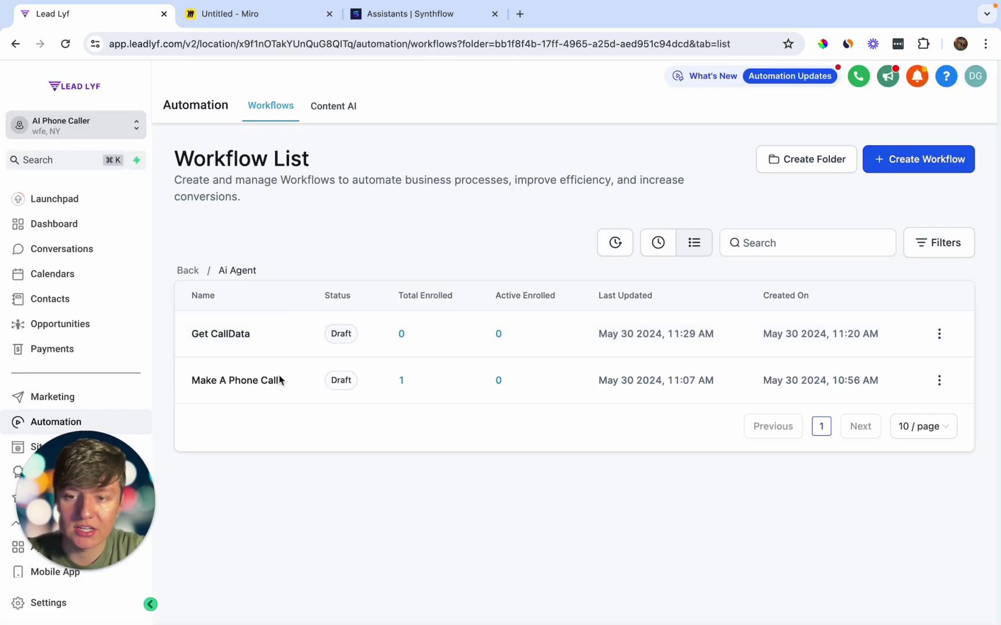
left_click(188, 273)
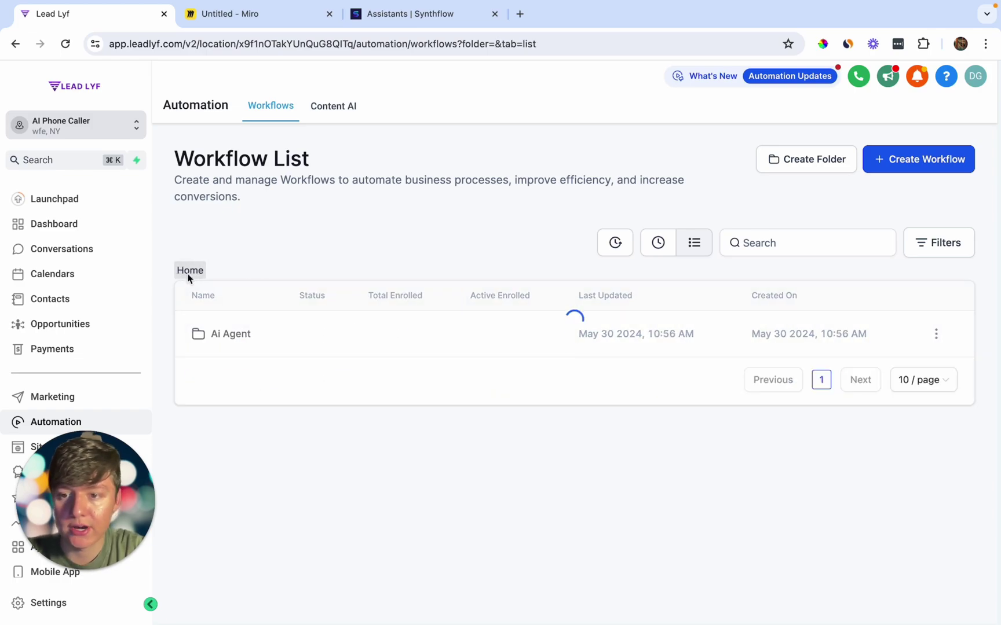